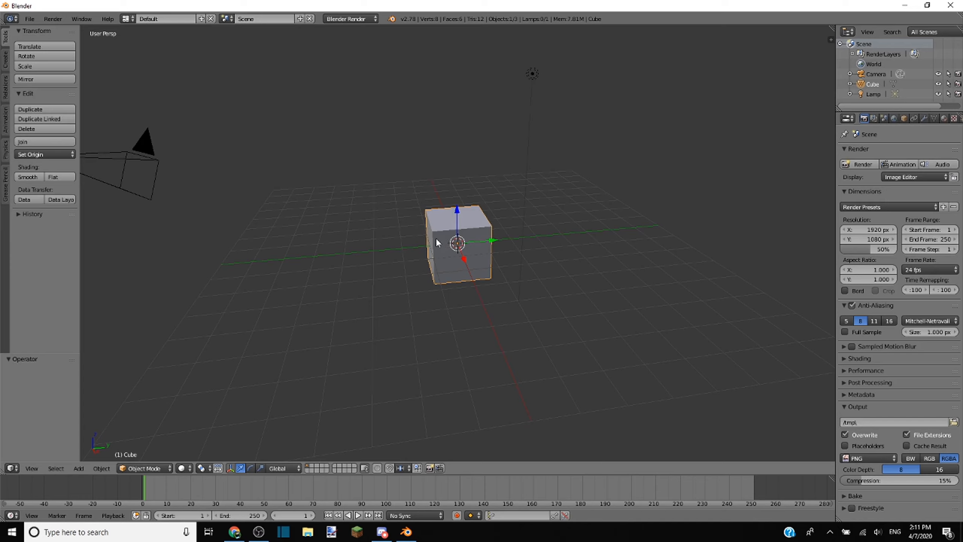
Step: Move the default cube along the grid and back to roughly the scene's centre
drag(453, 243, 509, 251)
key(g)
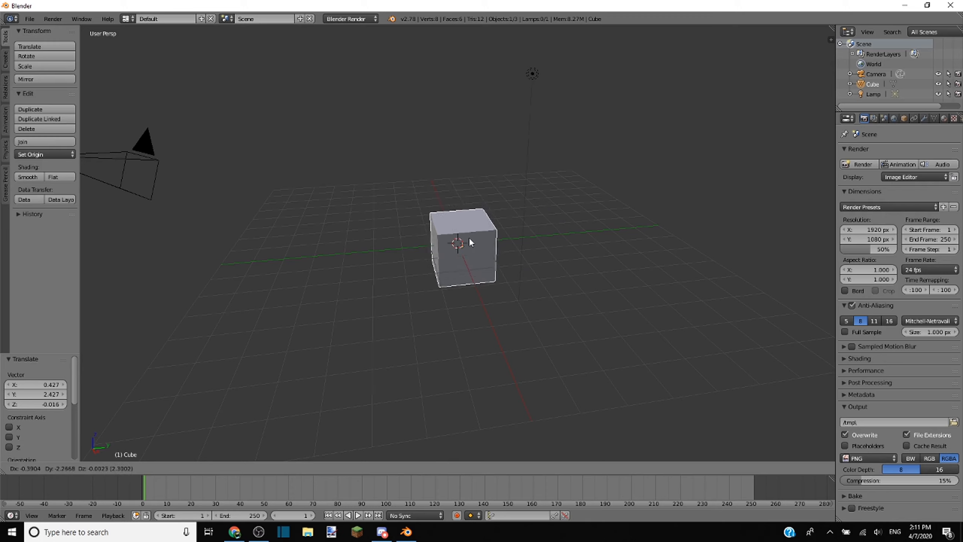
click(474, 238)
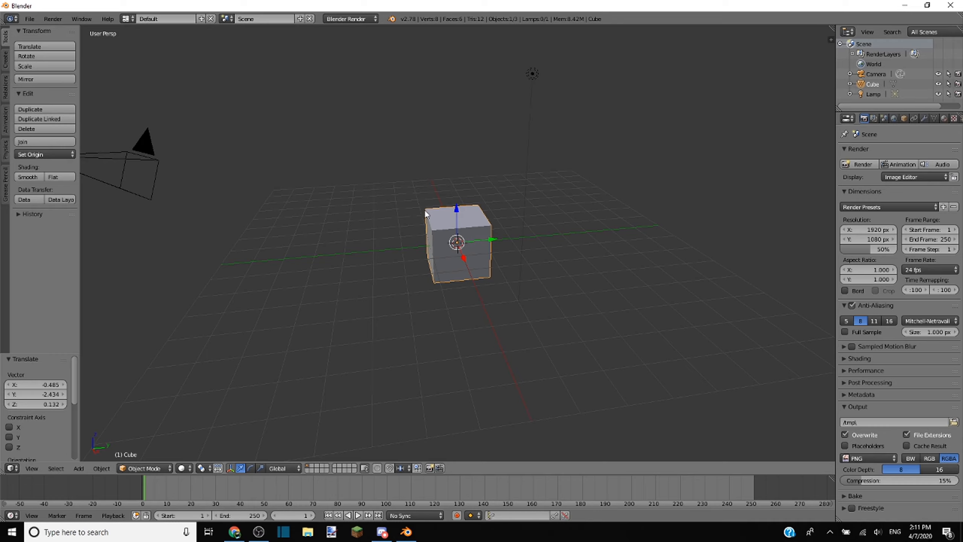
mouse_move(376, 215)
middle_down()
mouse_move(288, 230)
mouse_move(404, 217)
mouse_move(375, 213)
mouse_move(366, 215)
mouse_move(394, 213)
mouse_move(353, 227)
mouse_move(390, 211)
middle_up()
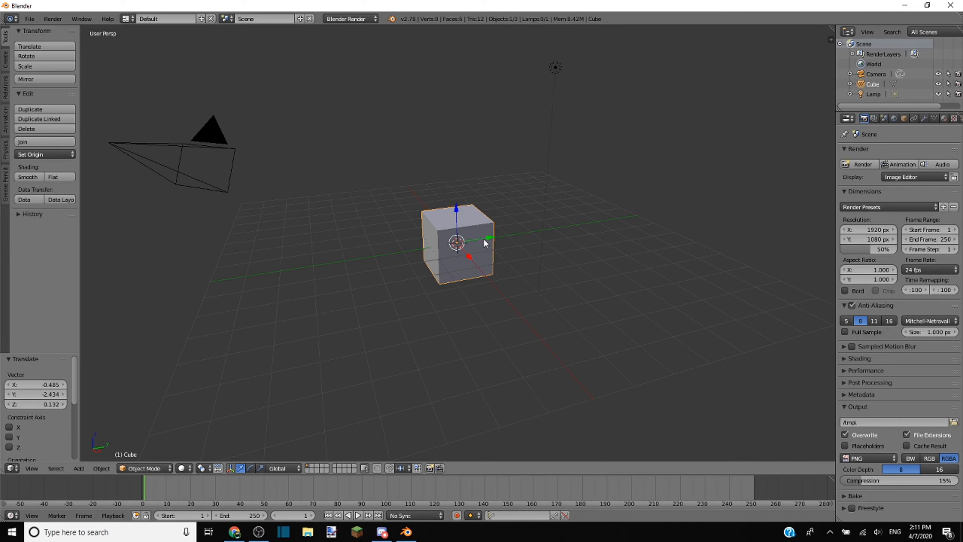
mouse_move(489, 242)
middle_down()
mouse_move(413, 242)
mouse_move(516, 249)
mouse_move(475, 256)
mouse_move(536, 224)
mouse_move(434, 231)
mouse_move(481, 236)
middle_up()
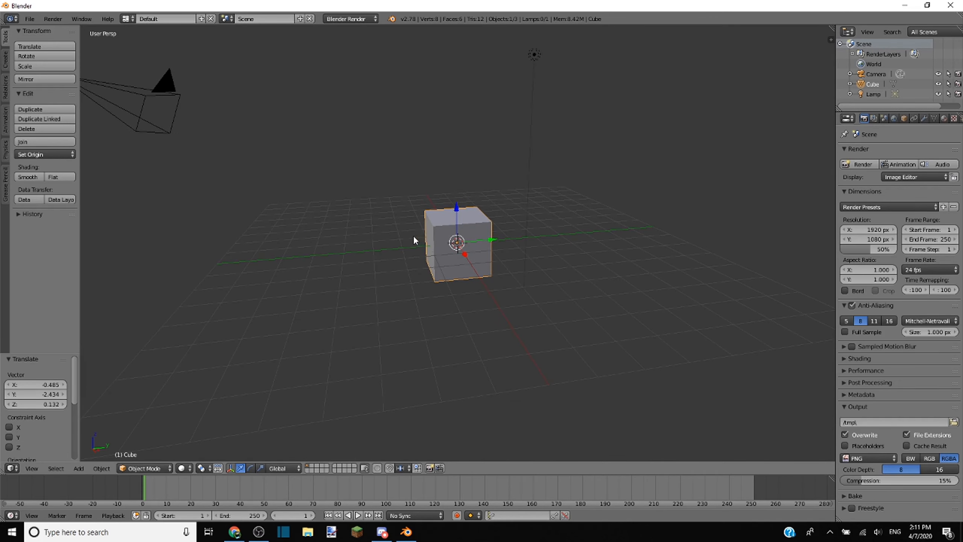
middle_drag(400, 240, 430, 263)
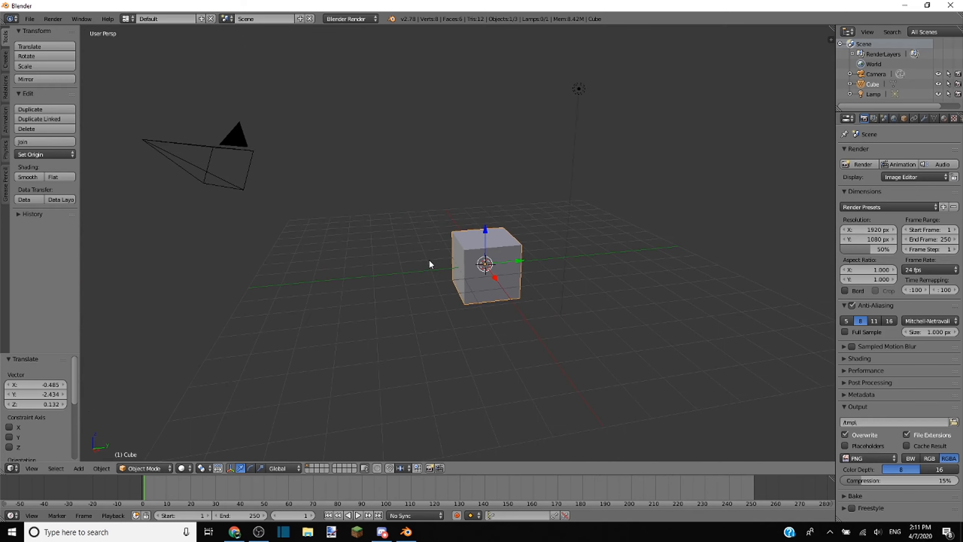
scroll(436, 228, up, 8)
scroll(531, 285, down, 9)
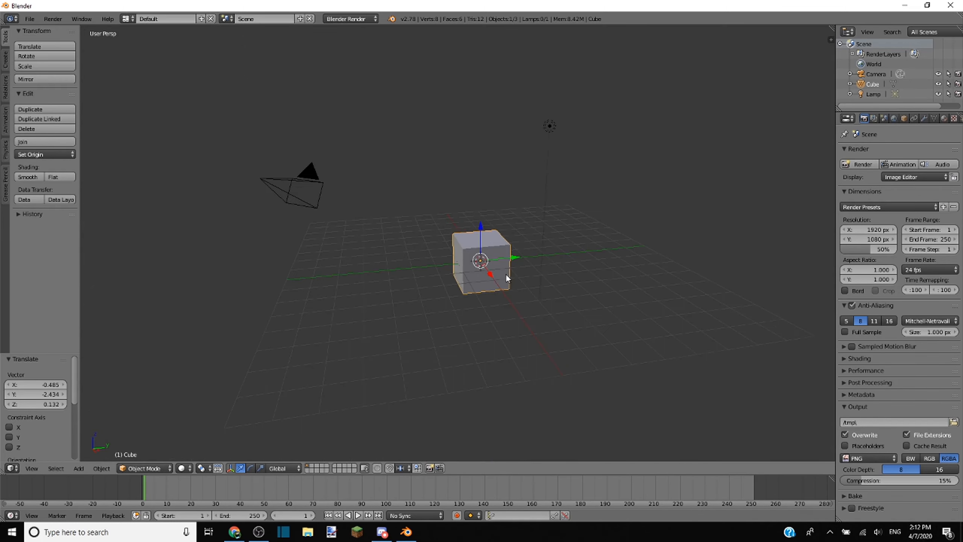
scroll(489, 278, up, 1)
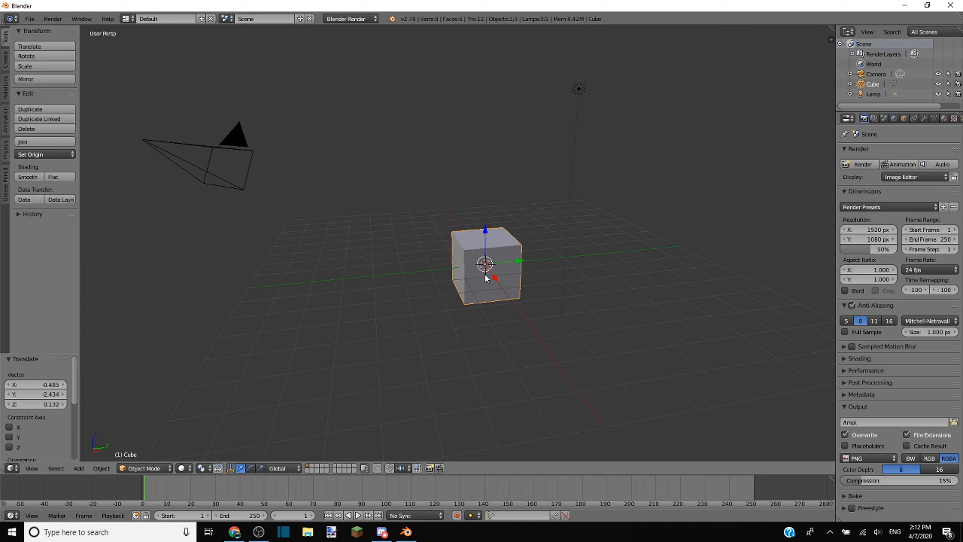
Step: Delete the default cube and the lamp from the scene, keeping the camera
key(x)
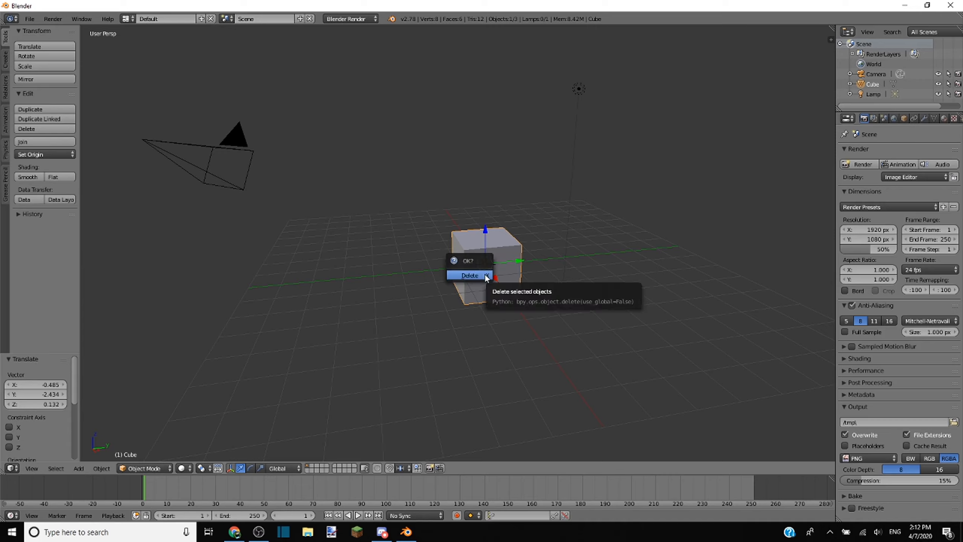
click(487, 278)
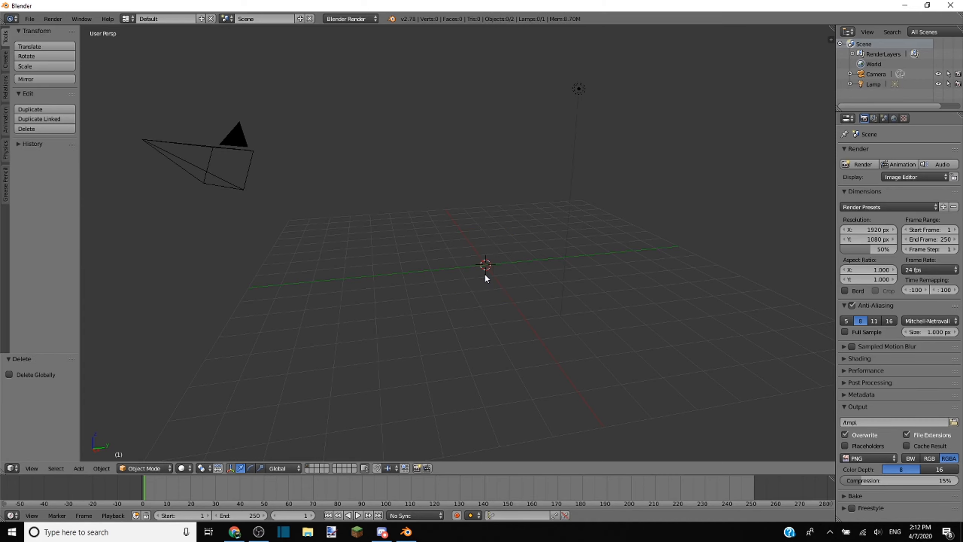
right_click(577, 88)
key(Delete)
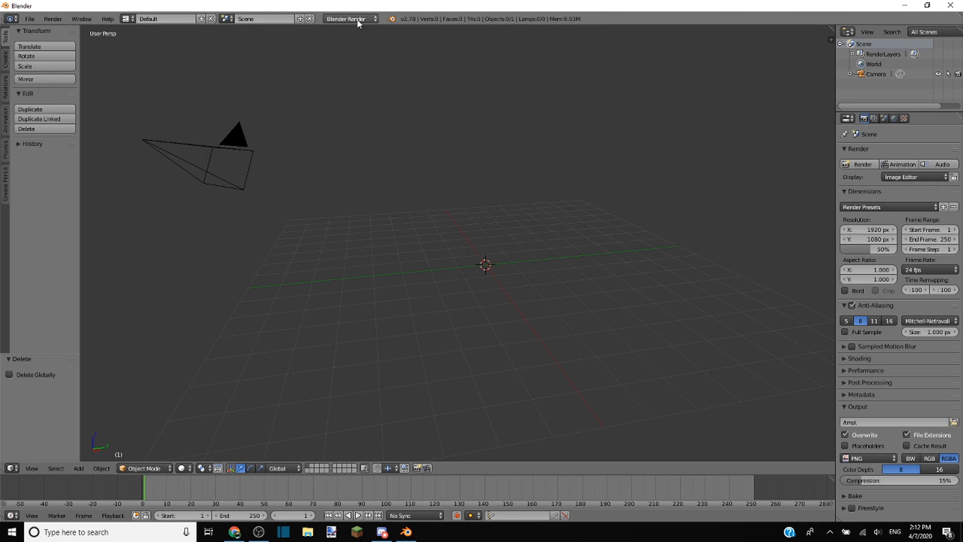
Step: Switch the render engine to Cycles Render
click(340, 19)
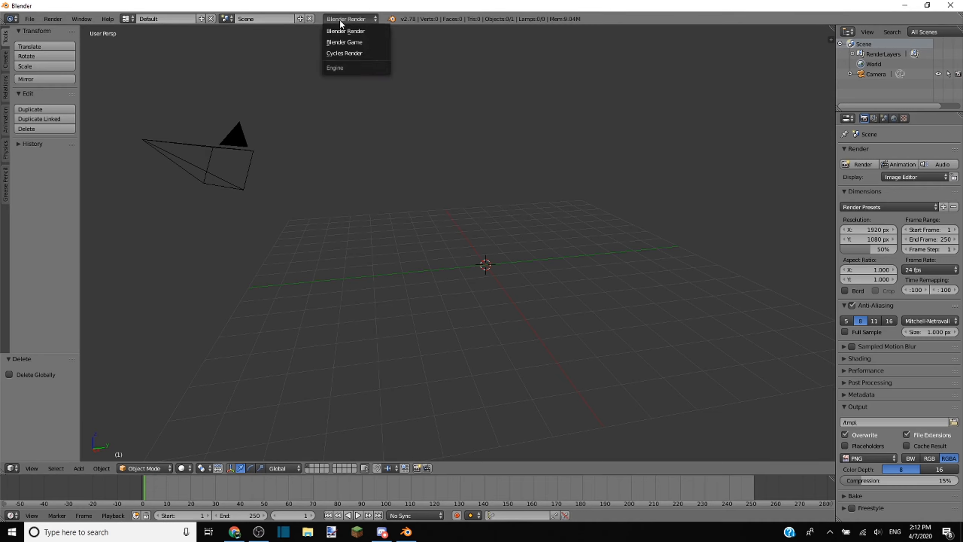
click(340, 52)
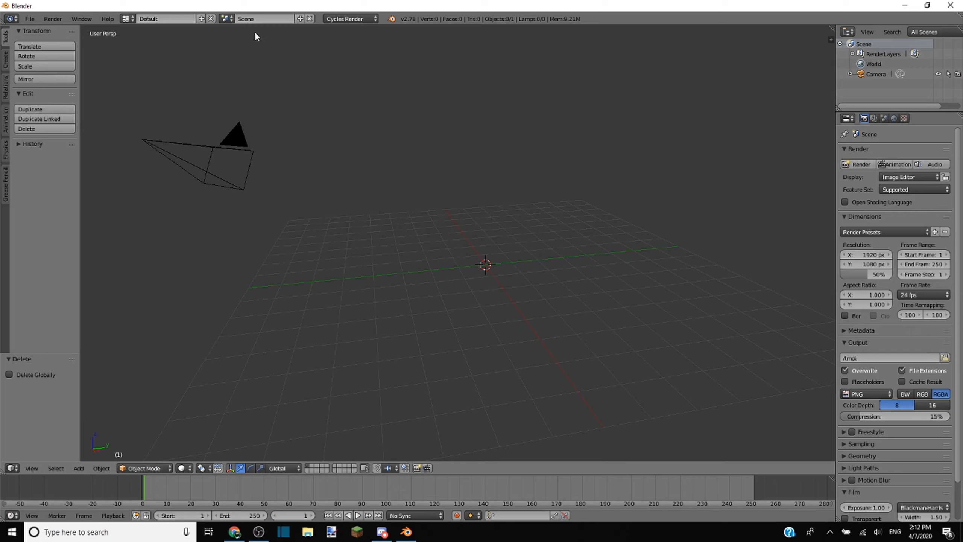
click(368, 19)
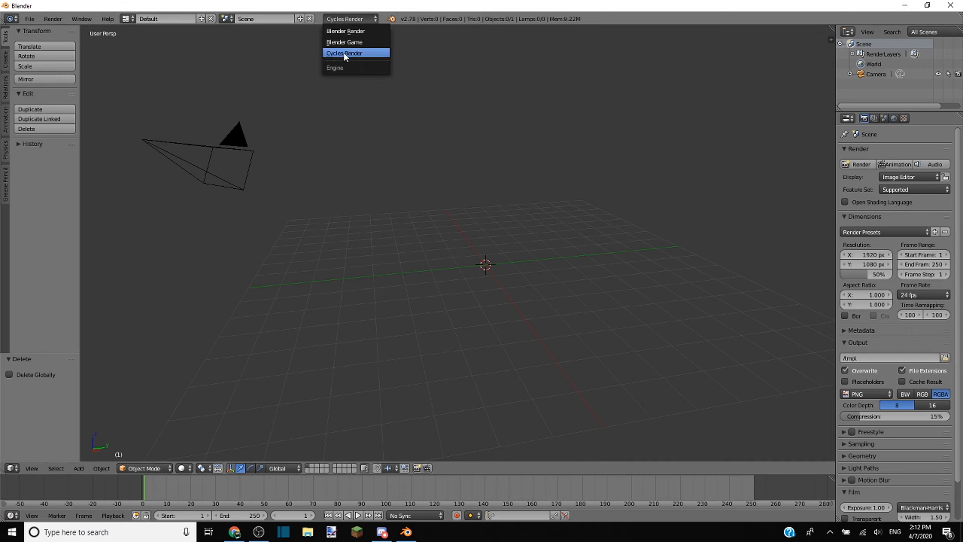
click(268, 74)
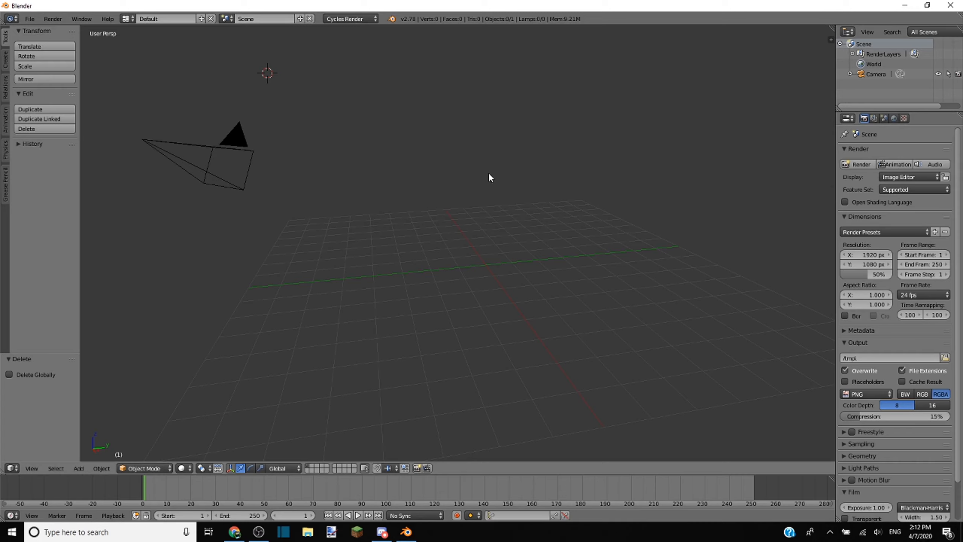
Step: Turn off Mipmaps in the System section of the user preferences
click(29, 19)
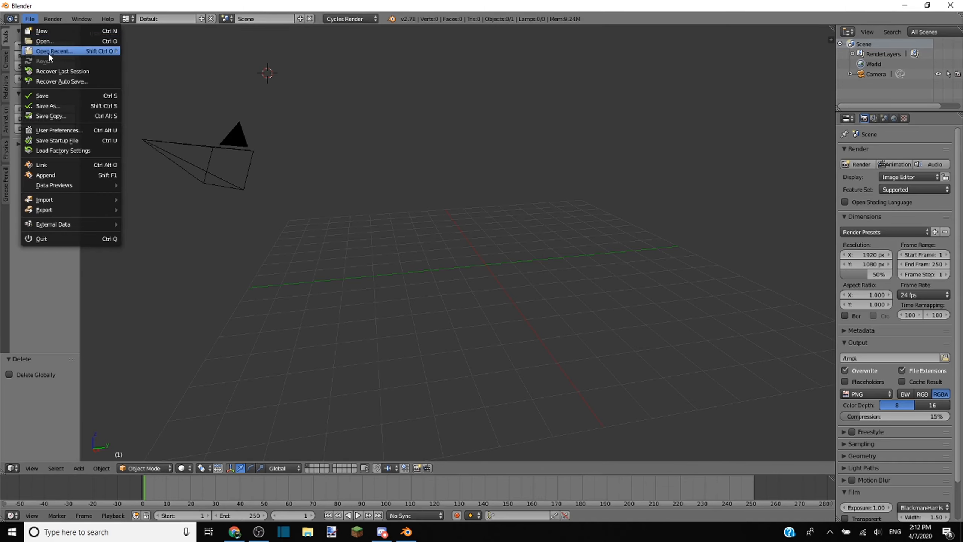
click(66, 131)
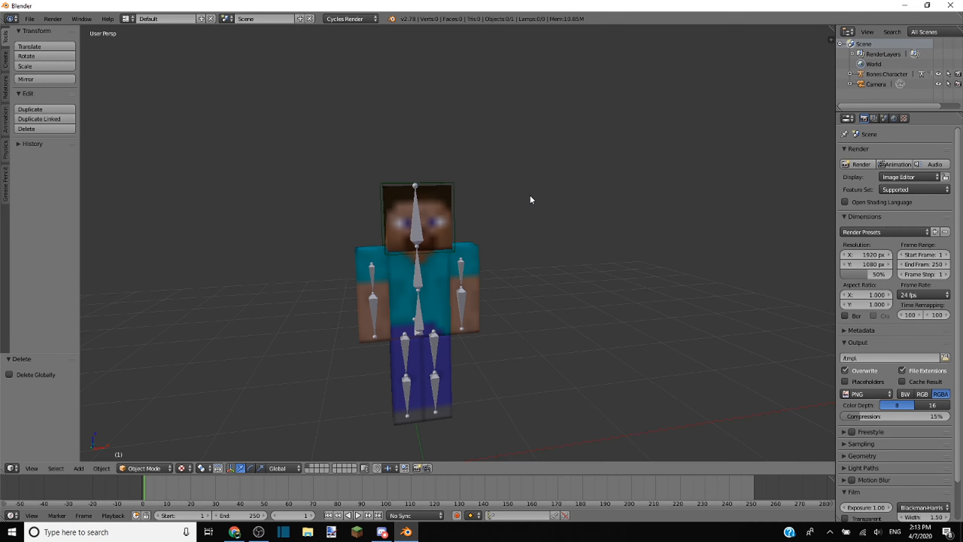
middle_drag(615, 222, 158, 235)
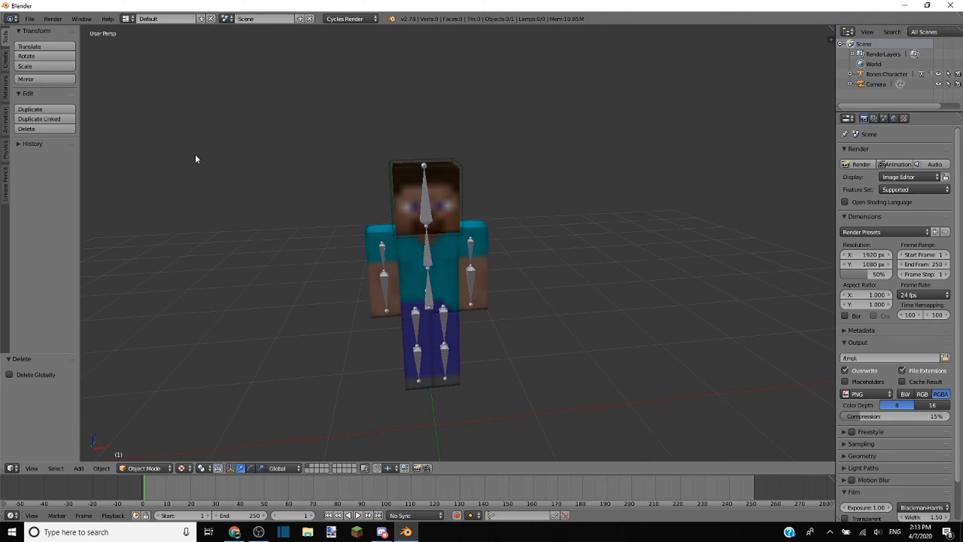
middle_drag(424, 208, 125, 95)
click(29, 18)
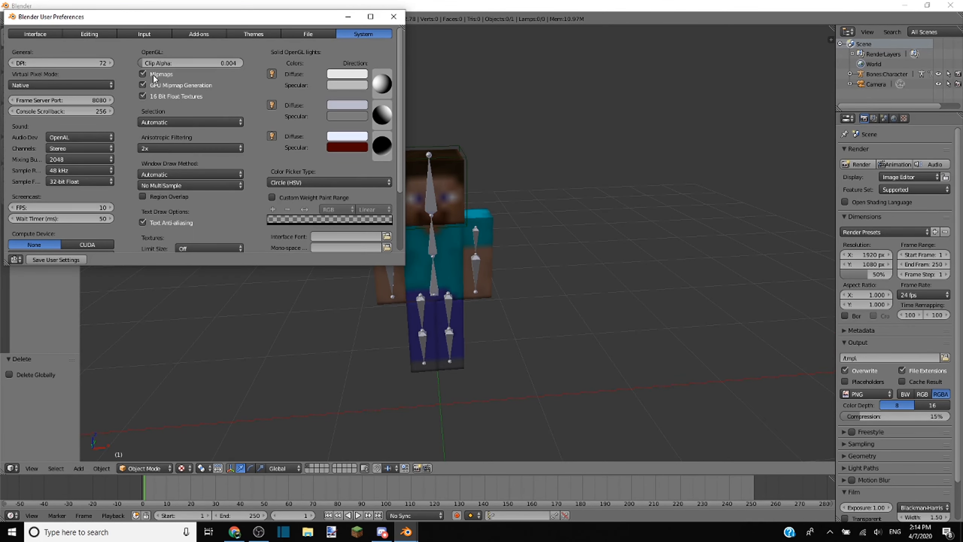
click(143, 74)
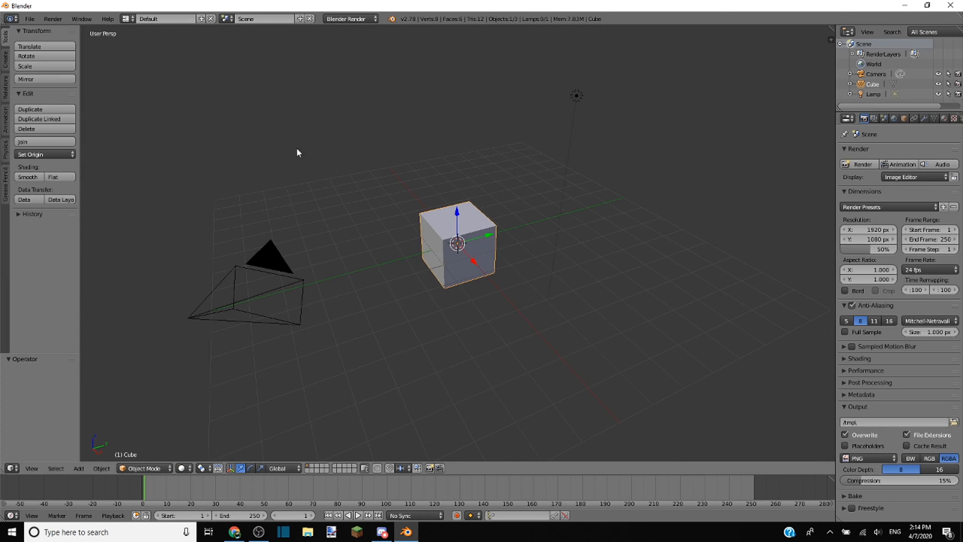
Step: Start a new file with the default scene
click(27, 20)
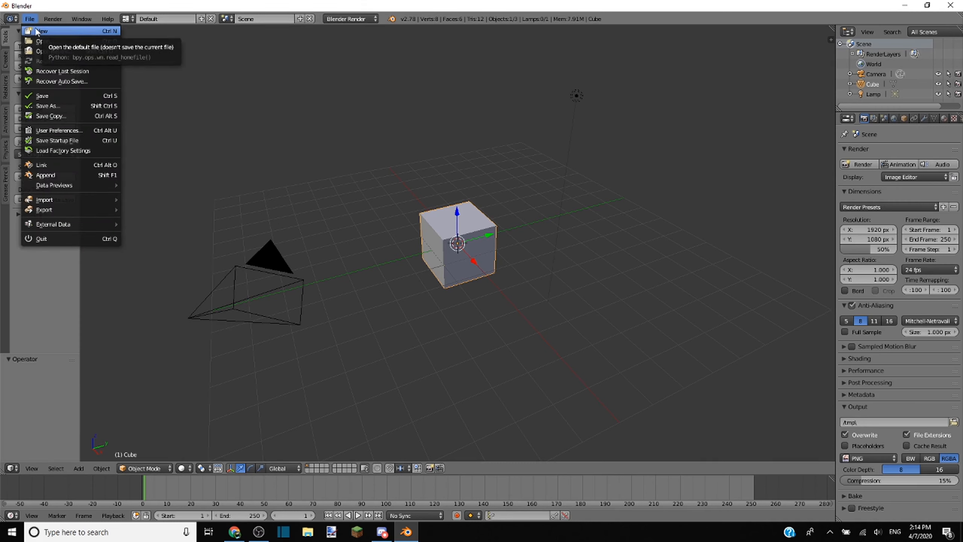
click(60, 32)
click(60, 31)
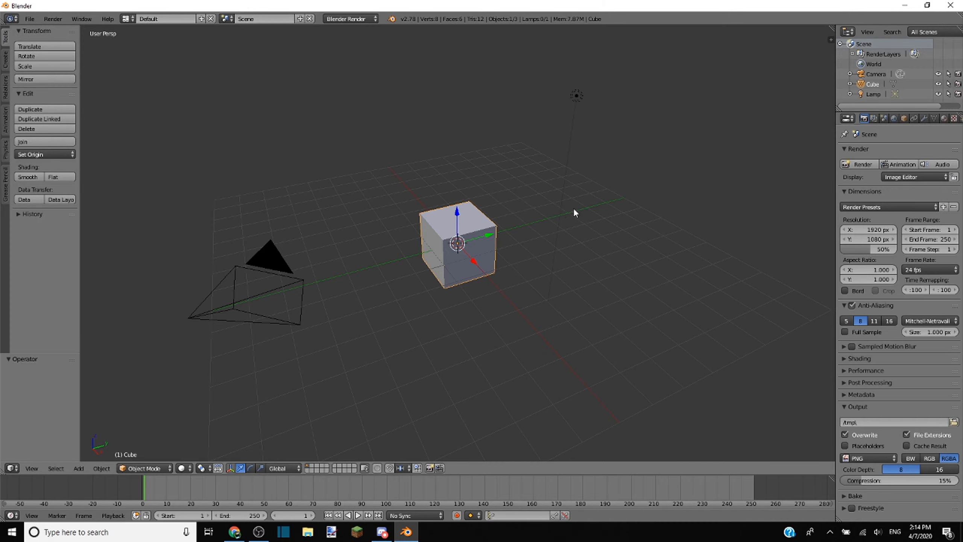
Step: Delete the default cube and lamp from the new scene so that only the camera is left
mouse_move(574, 213)
middle_down()
mouse_move(559, 219)
mouse_move(574, 209)
mouse_move(555, 205)
mouse_move(581, 205)
middle_up()
key(x)
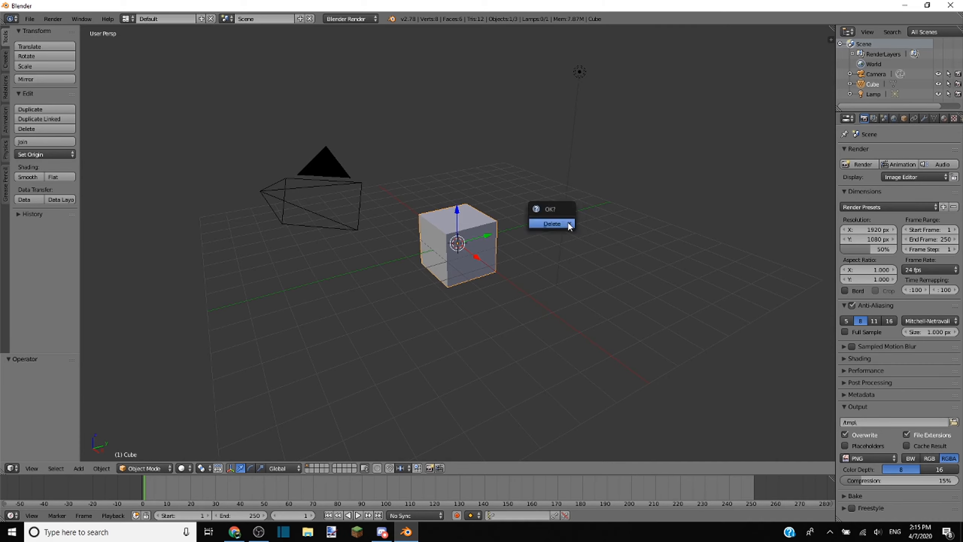
click(568, 221)
right_click(584, 73)
key(Delete)
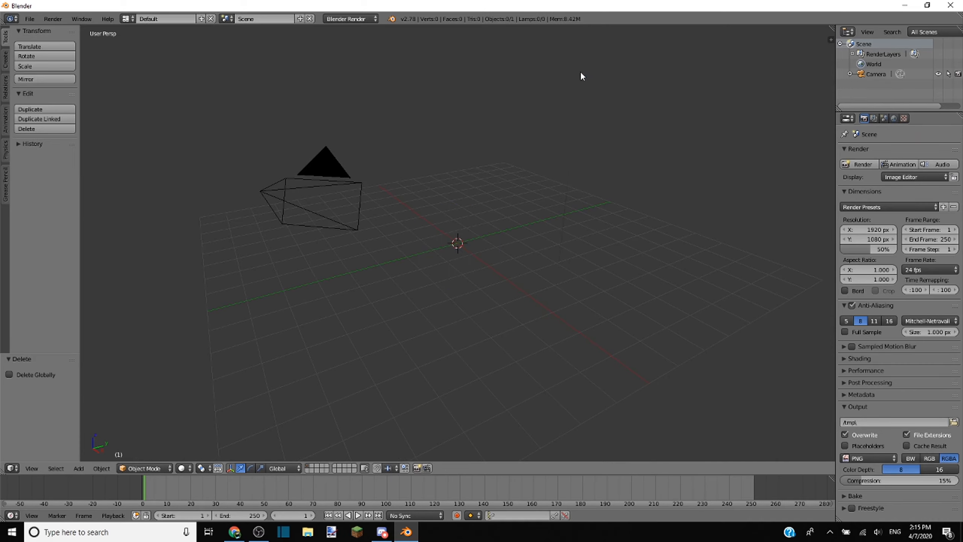
Step: Append the Character group from Minecraft_Simple_Rig.blend in the Cycles_Minecraft_Rig folder
middle_drag(639, 91, 432, 139)
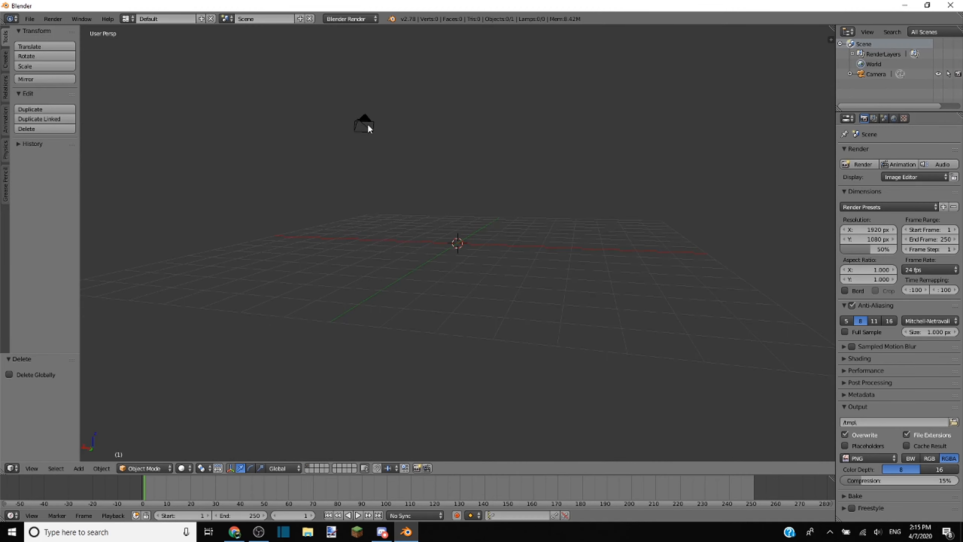
middle_drag(368, 129, 549, 179)
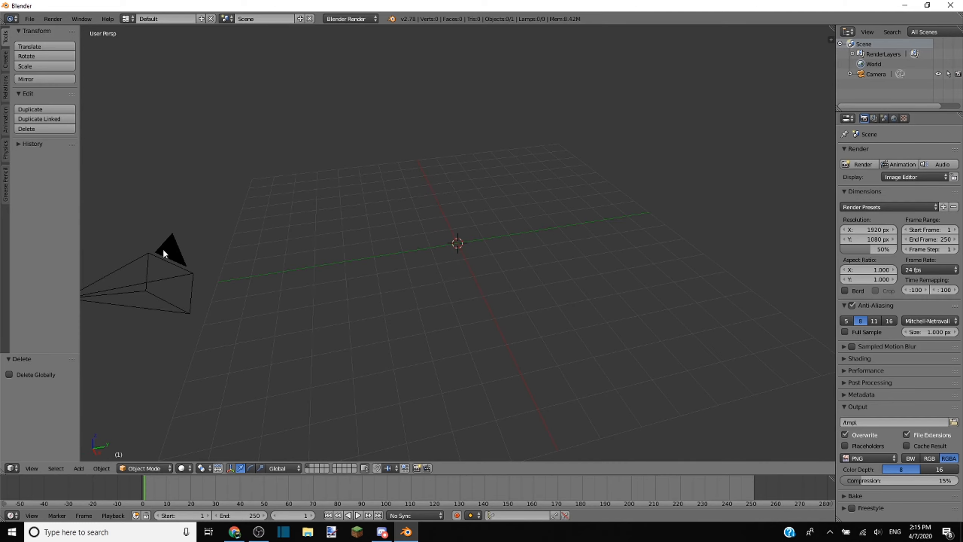
click(30, 19)
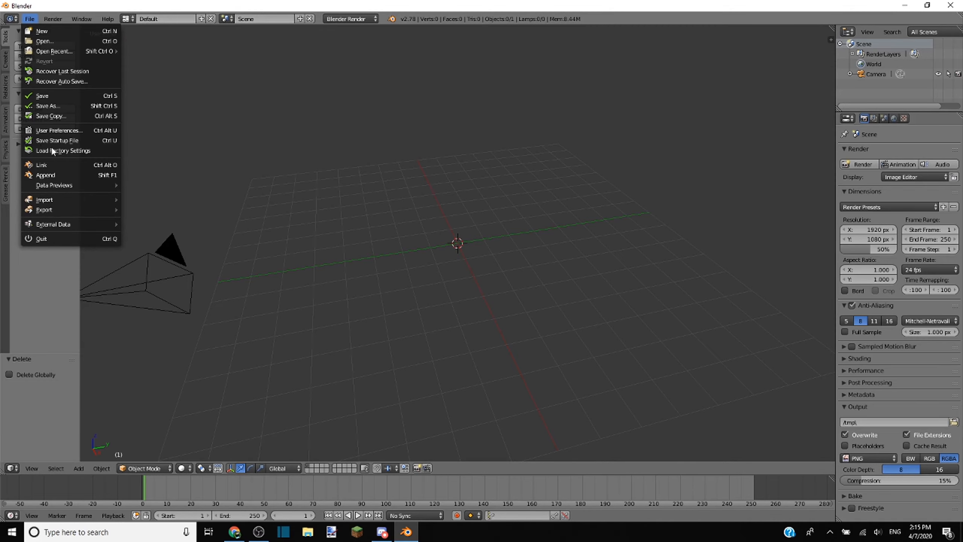
click(48, 176)
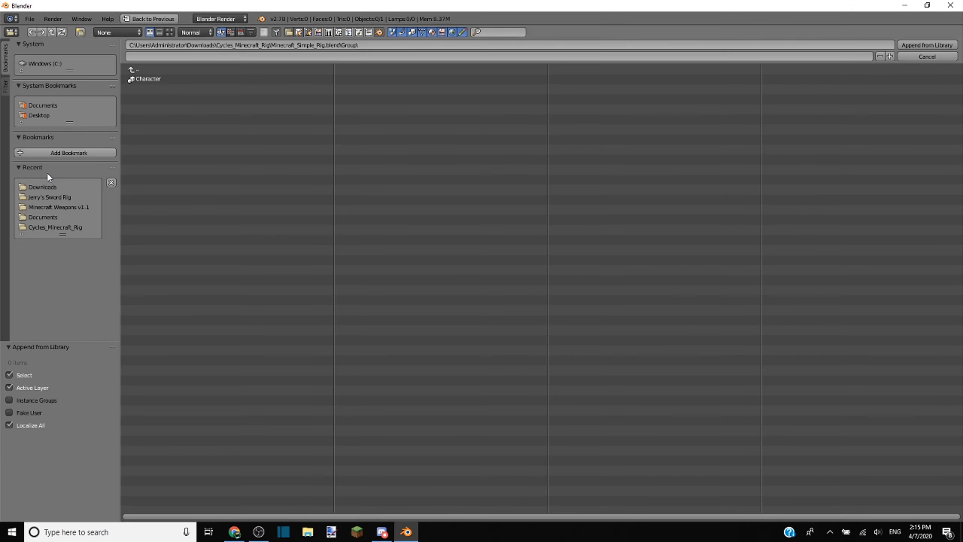
click(48, 226)
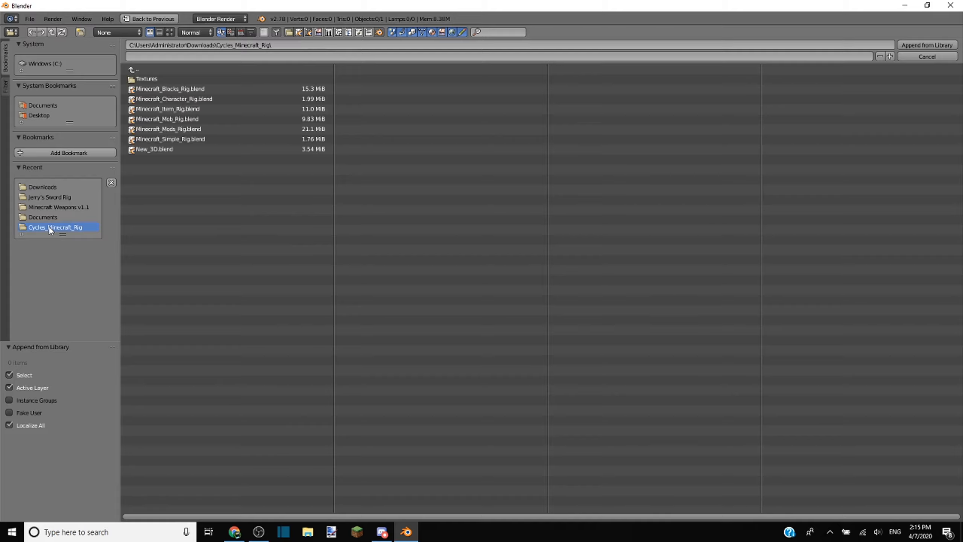
click(137, 70)
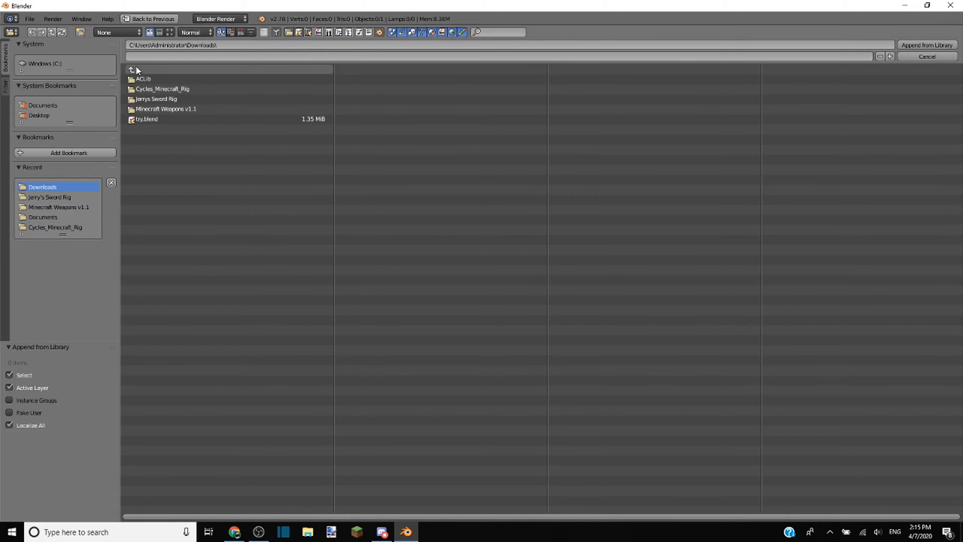
click(142, 90)
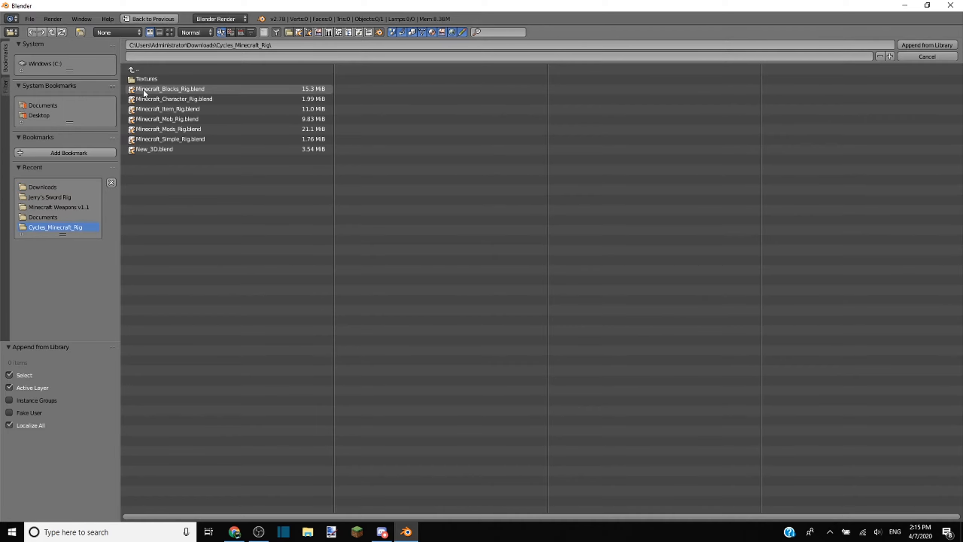
click(202, 137)
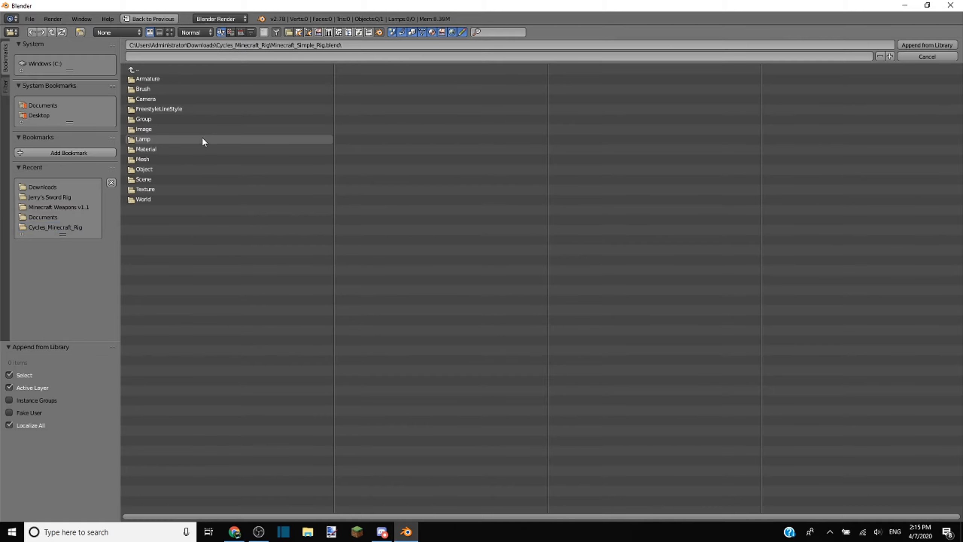
click(150, 120)
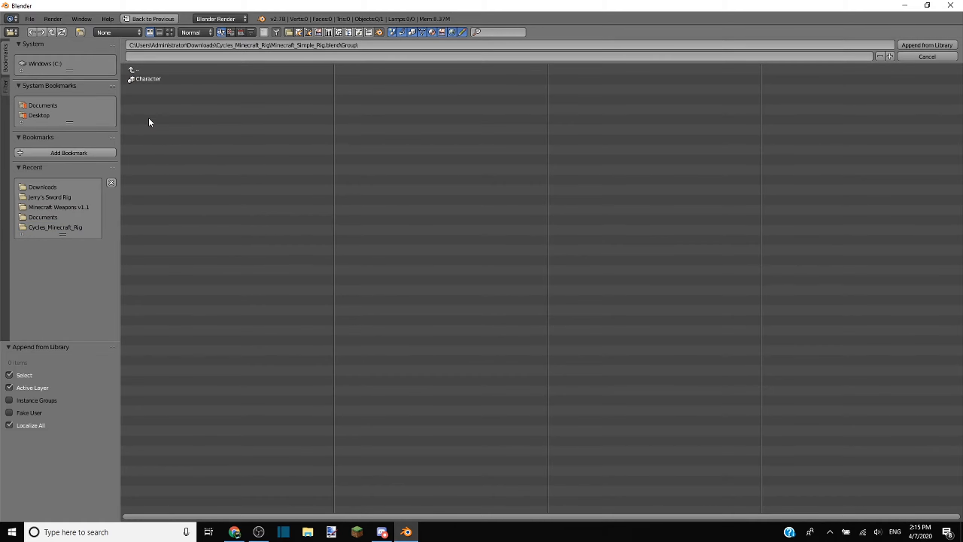
double_click(149, 79)
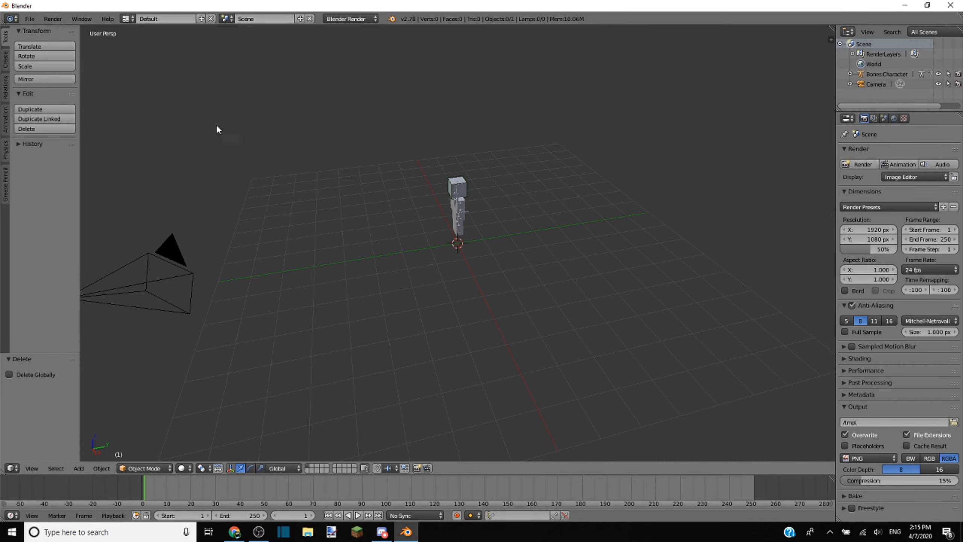
Step: Examine the appended character rig from the front
middle_drag(318, 218, 191, 222)
middle_drag(796, 207, 609, 198)
scroll(609, 198, up, 5)
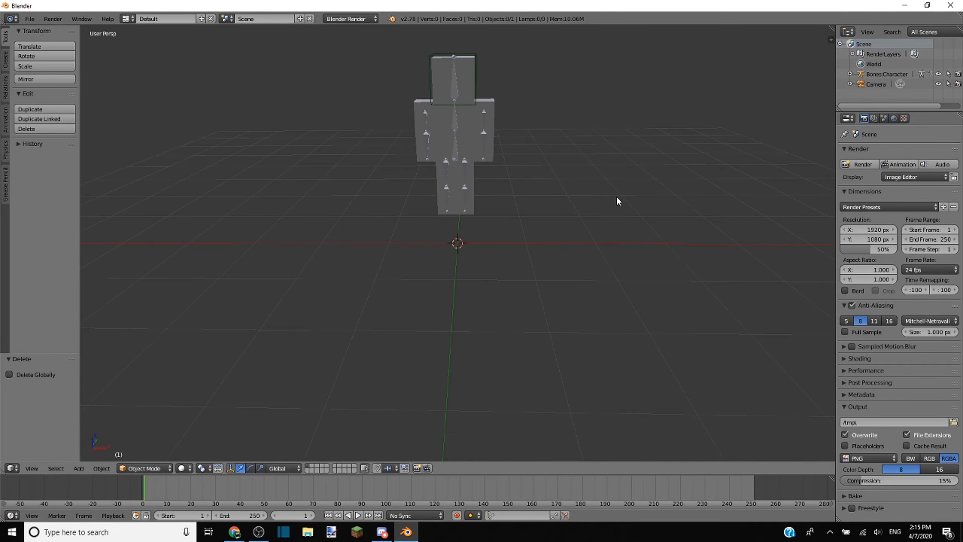
middle_drag(563, 146, 553, 213)
scroll(553, 213, down, 3)
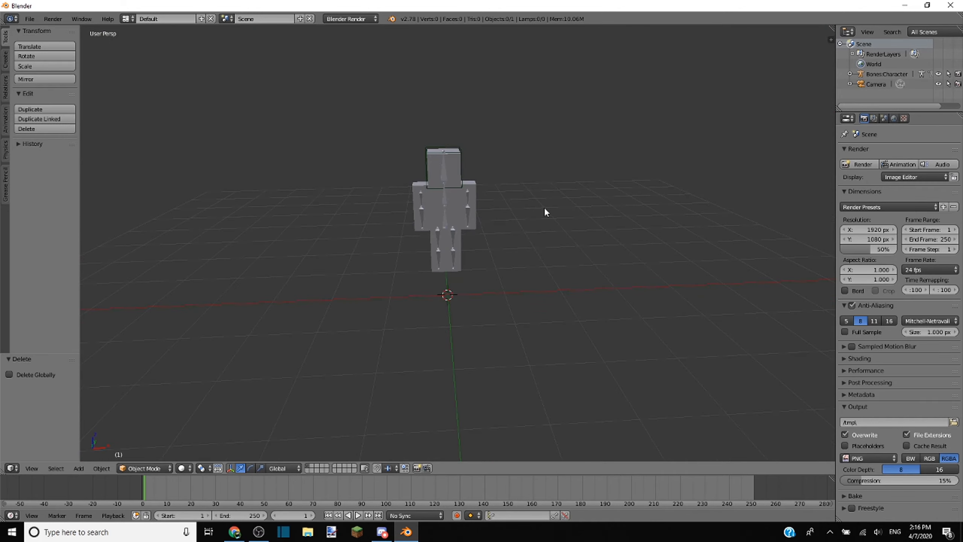
Step: Set the viewport shading to Texture and the render engine to Cycles Render
click(180, 467)
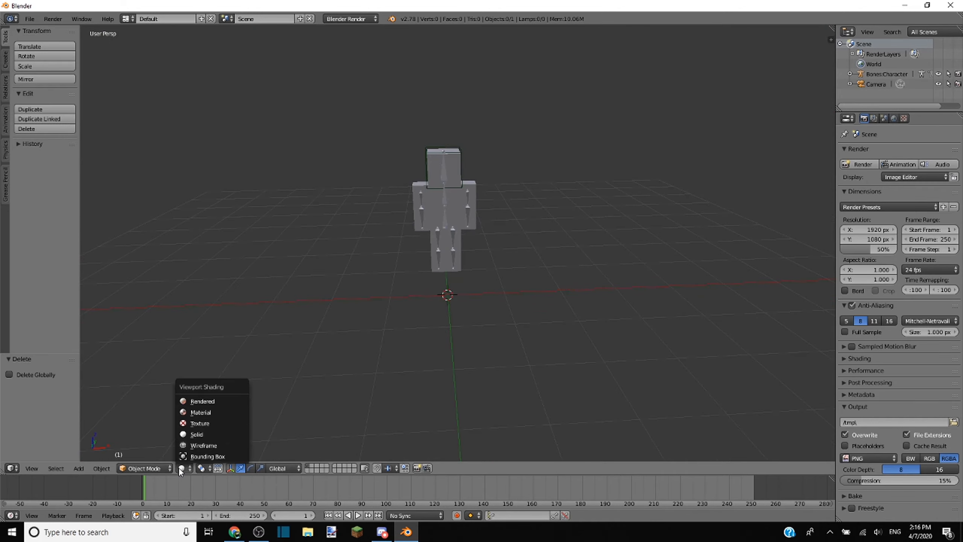
click(197, 421)
mouse_move(496, 357)
middle_down()
mouse_move(430, 297)
mouse_move(244, 318)
mouse_move(138, 301)
mouse_move(145, 296)
mouse_move(122, 288)
middle_up()
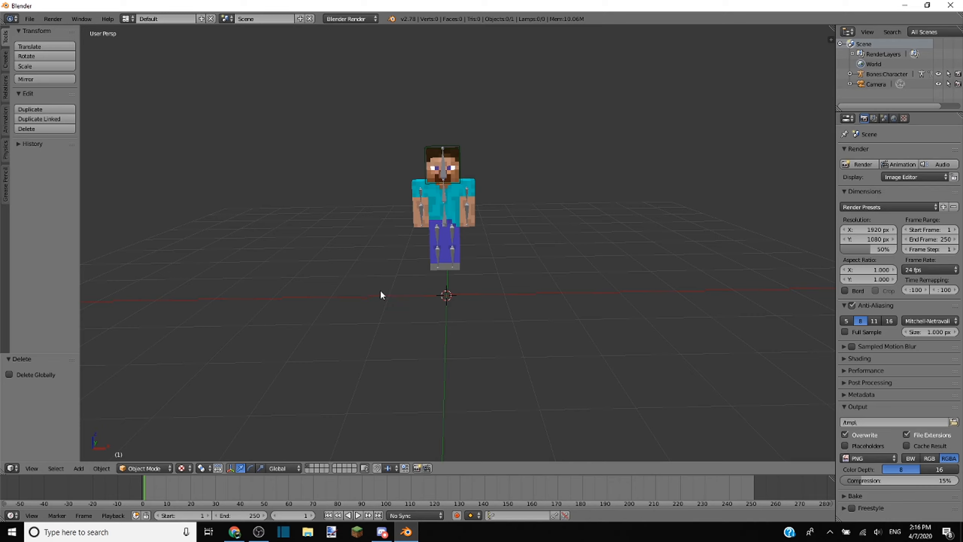
click(336, 20)
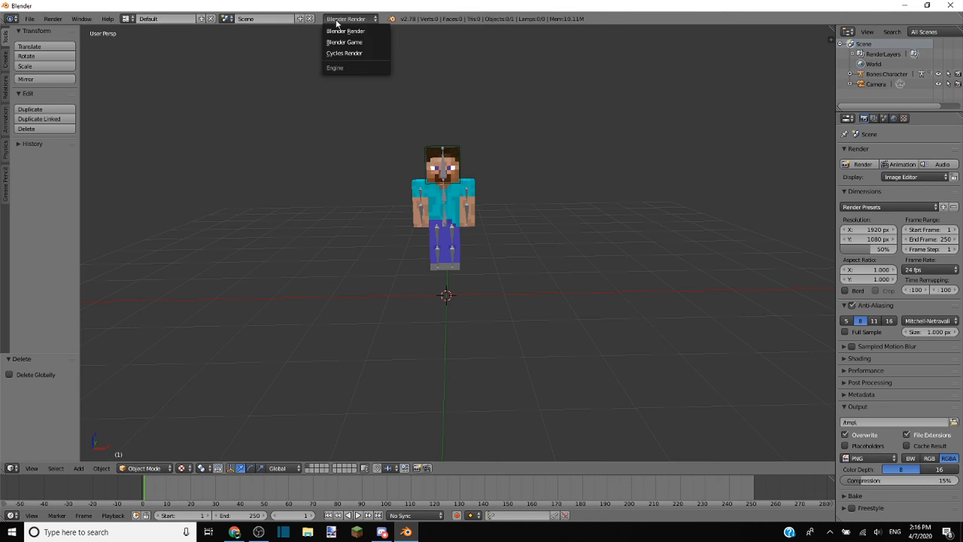
click(343, 51)
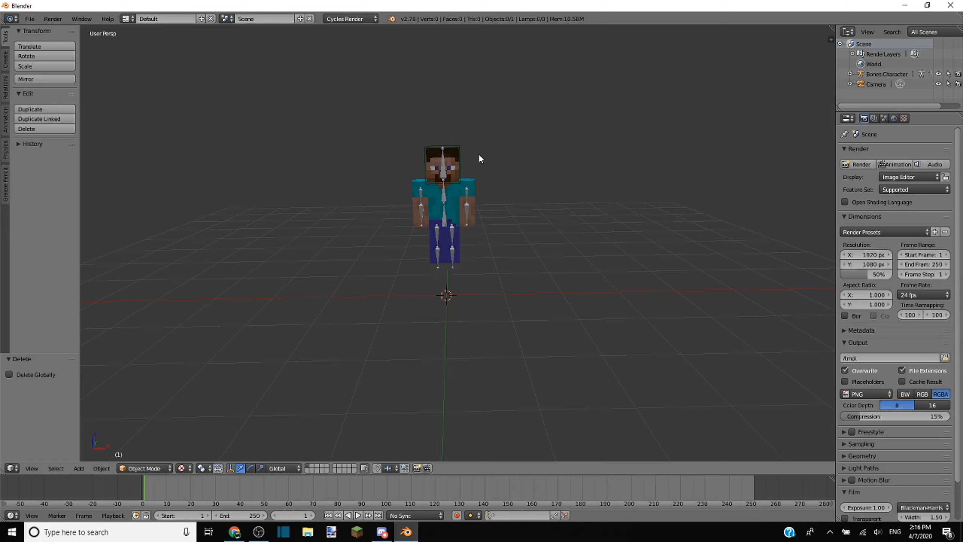
Step: Unpack the Skin image of the Character mesh's Char material, writing the file to the current directory and overwriting any existing one
right_click(452, 193)
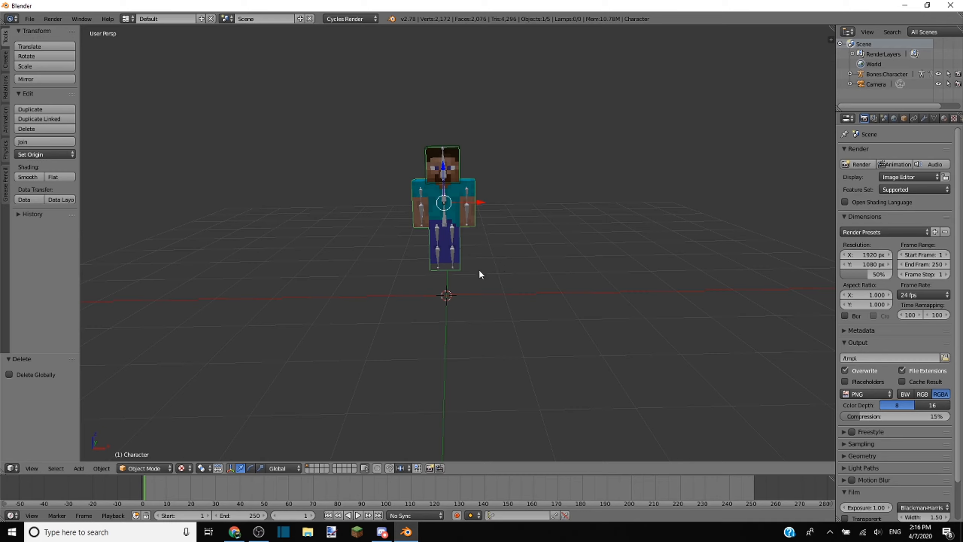
click(944, 118)
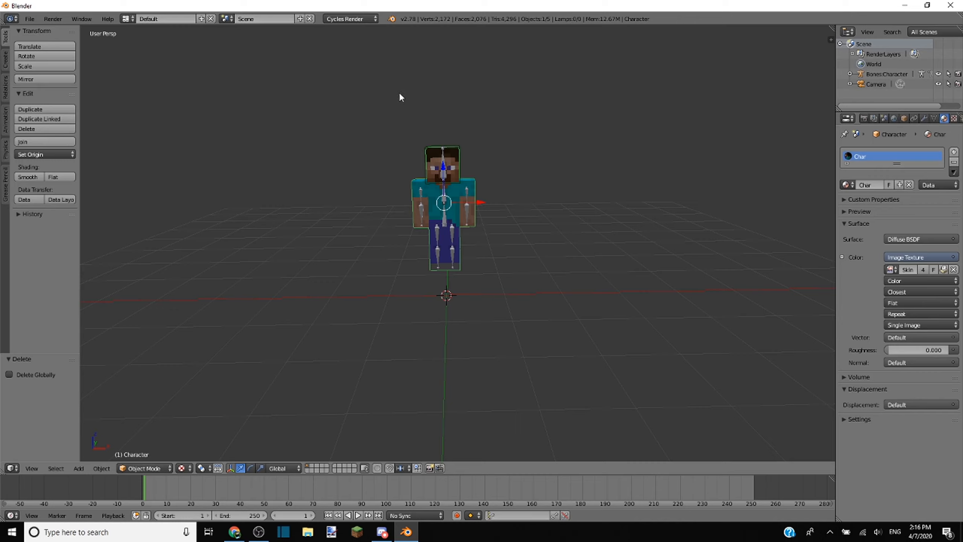
click(946, 270)
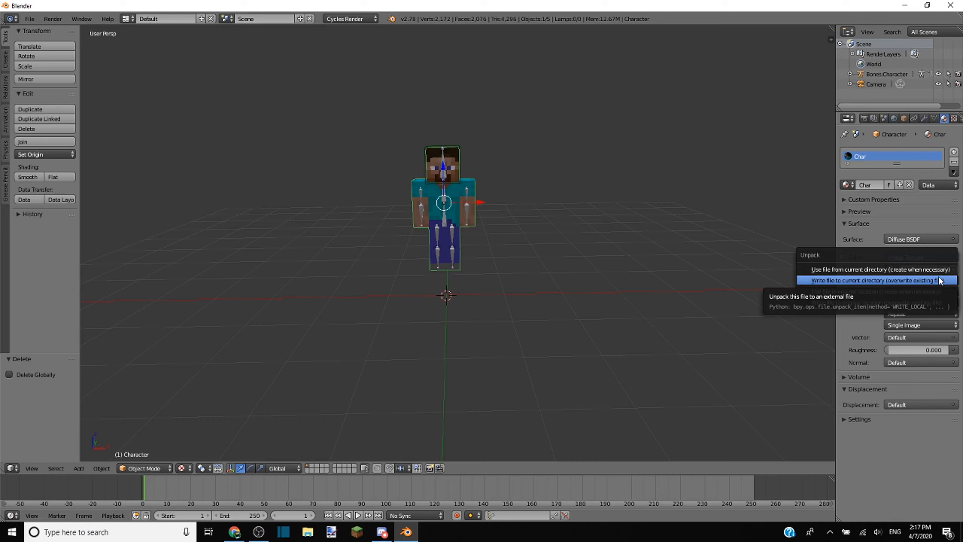
click(941, 281)
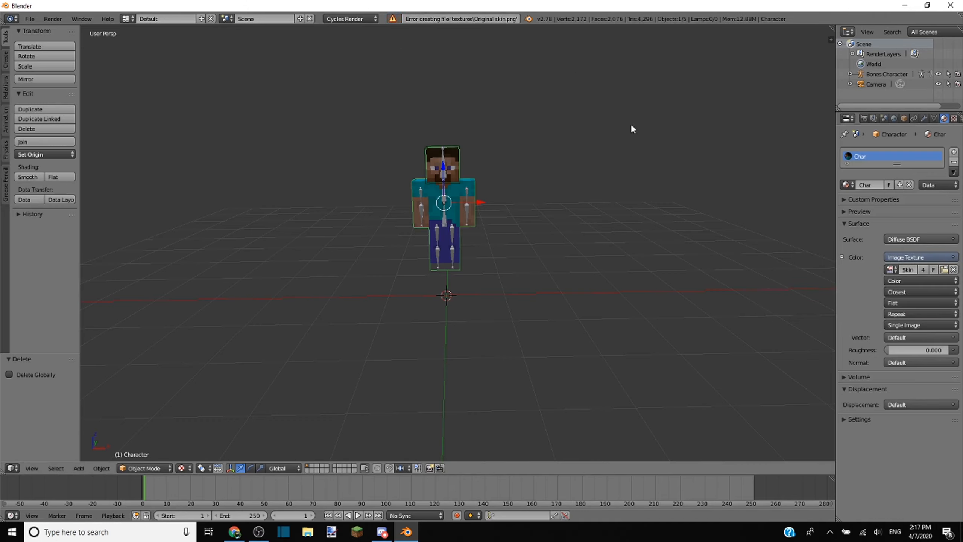
Step: Load MC Skin.png from the Downloads folder as the image texture of the Char material
click(944, 270)
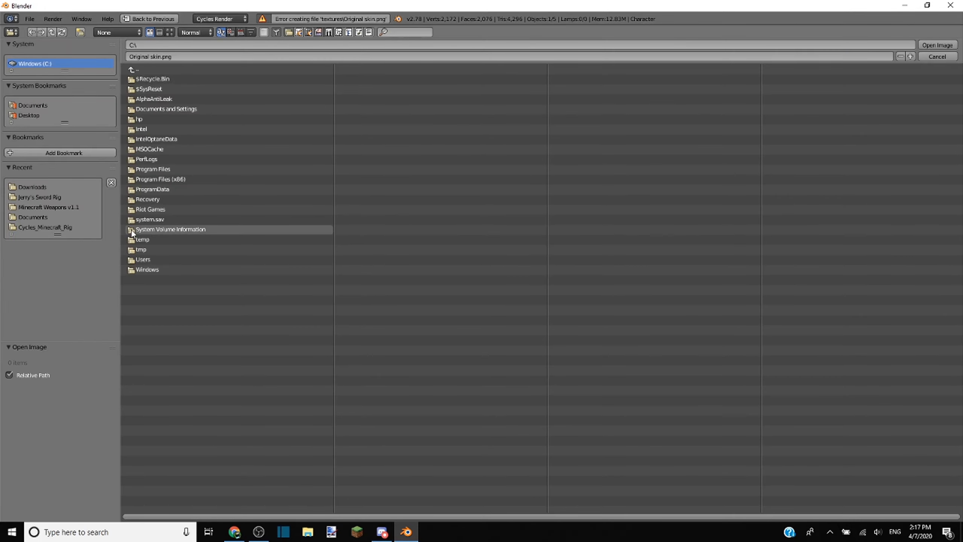
click(58, 186)
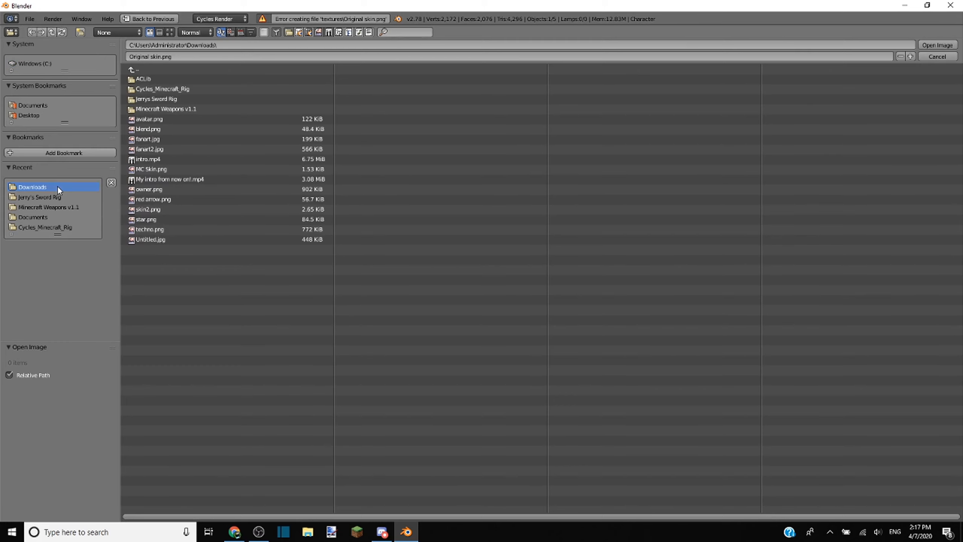
double_click(150, 169)
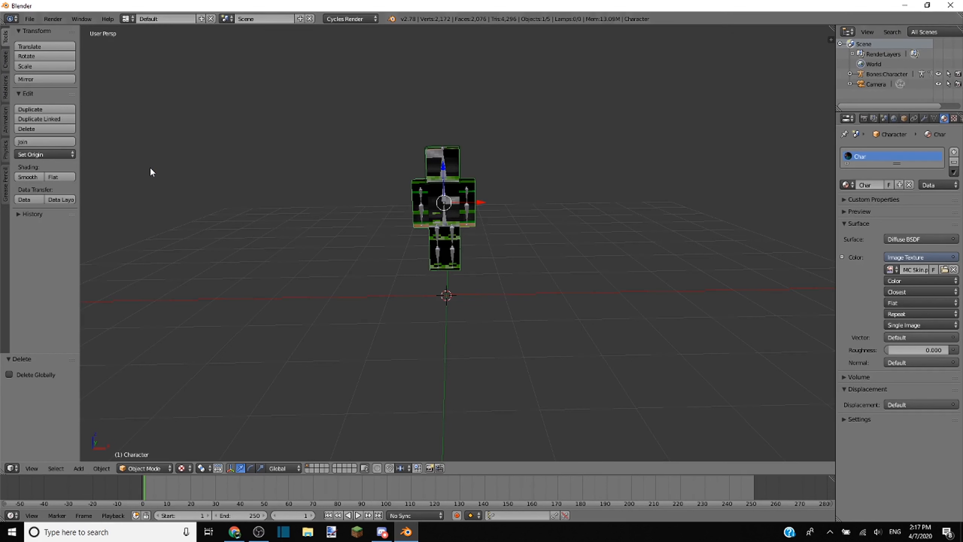
Step: Load skin2.png from the Downloads folder as the image texture of the Char material
click(944, 269)
double_click(149, 210)
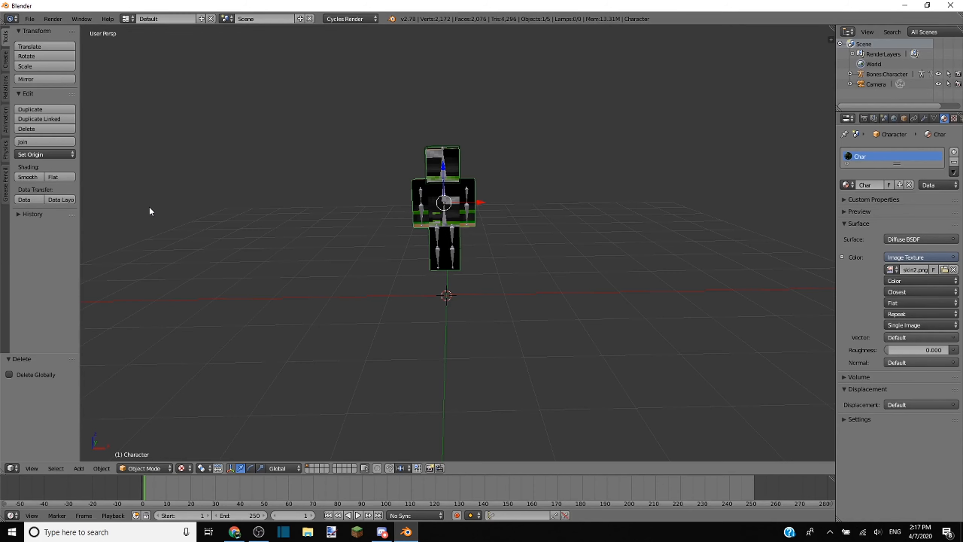
middle_drag(501, 230, 405, 265)
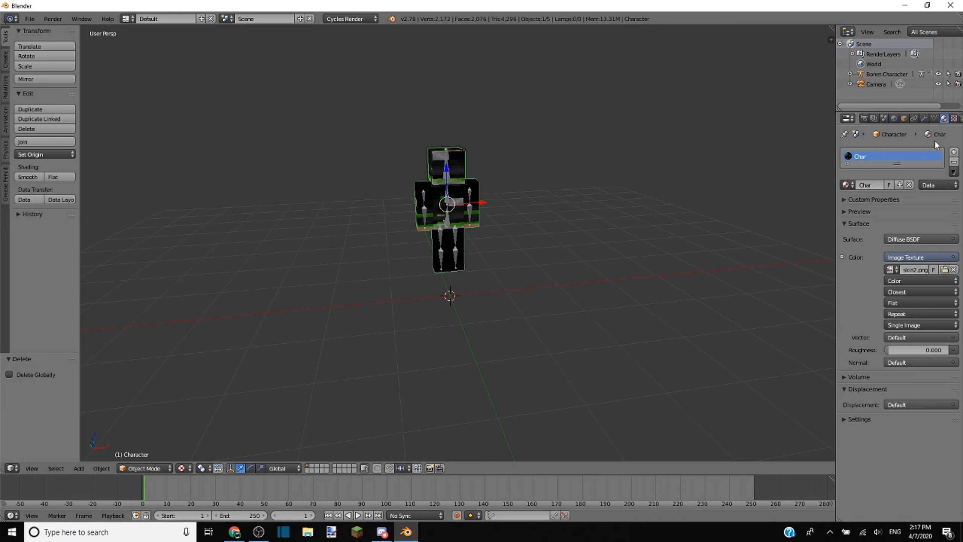
Step: Make +1.8 Skin the active UV map of the Character mesh
click(934, 119)
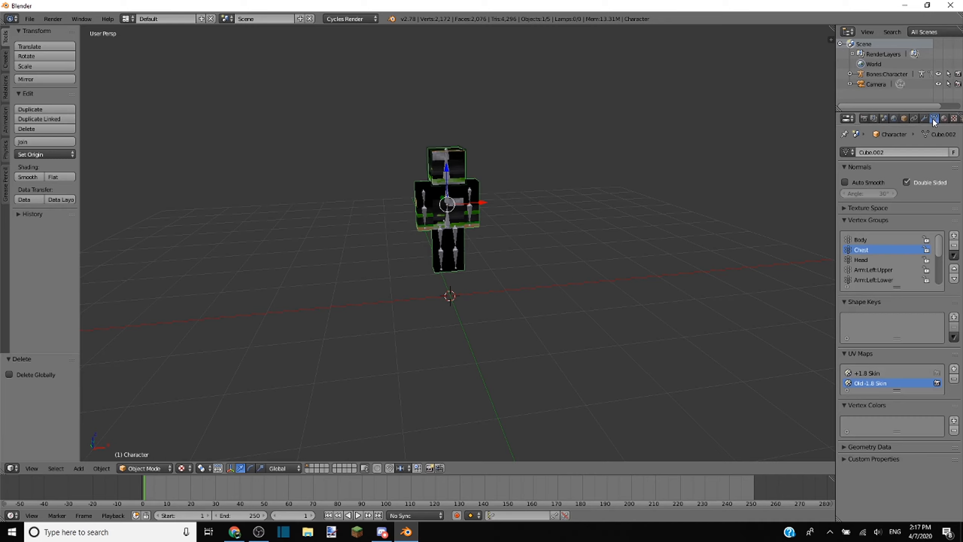
click(871, 372)
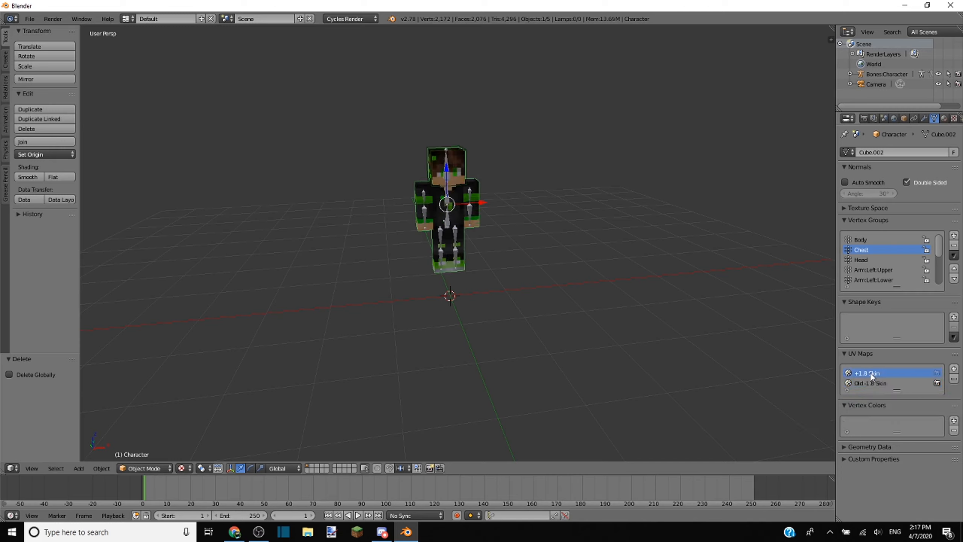
mouse_move(672, 269)
middle_down()
mouse_move(584, 284)
mouse_move(361, 288)
mouse_move(589, 297)
mouse_move(688, 279)
mouse_move(660, 271)
middle_up()
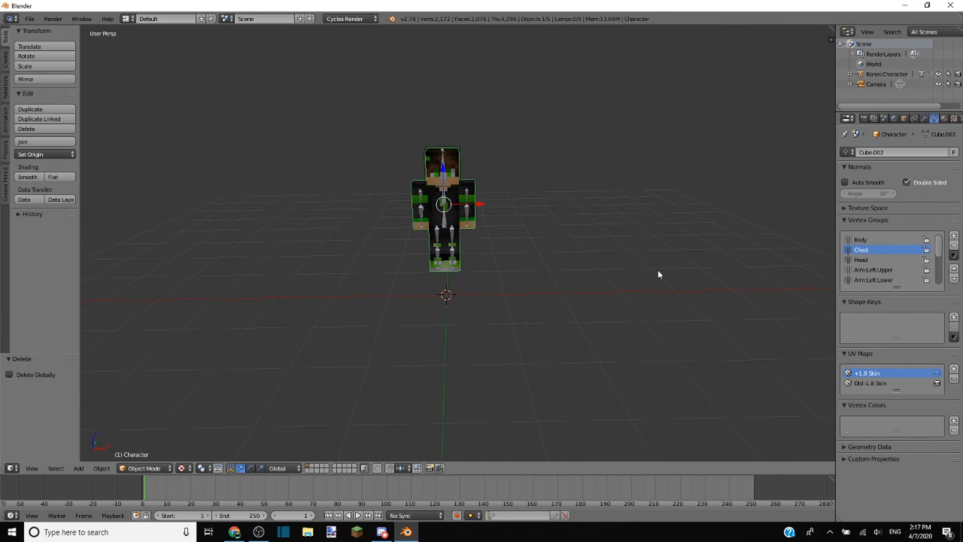
Step: Preview the character in Rendered shading and set the +1.8 Skin UV map as the one used for rendering
key(shift+z)
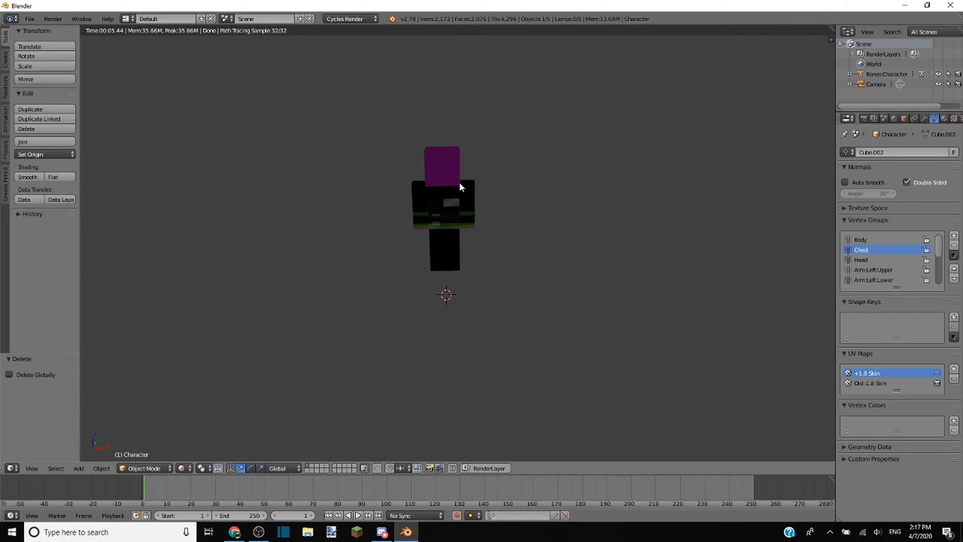
middle_drag(482, 193, 476, 215)
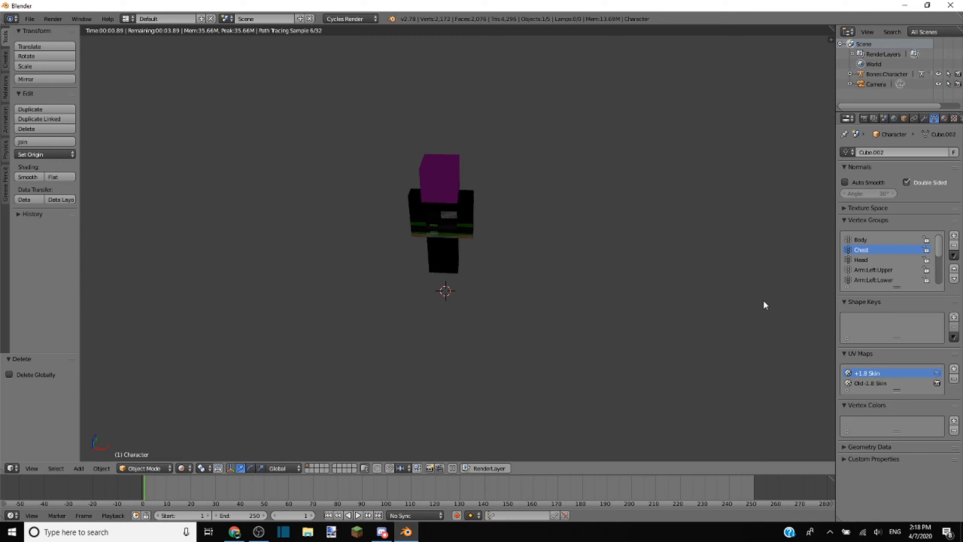
click(939, 373)
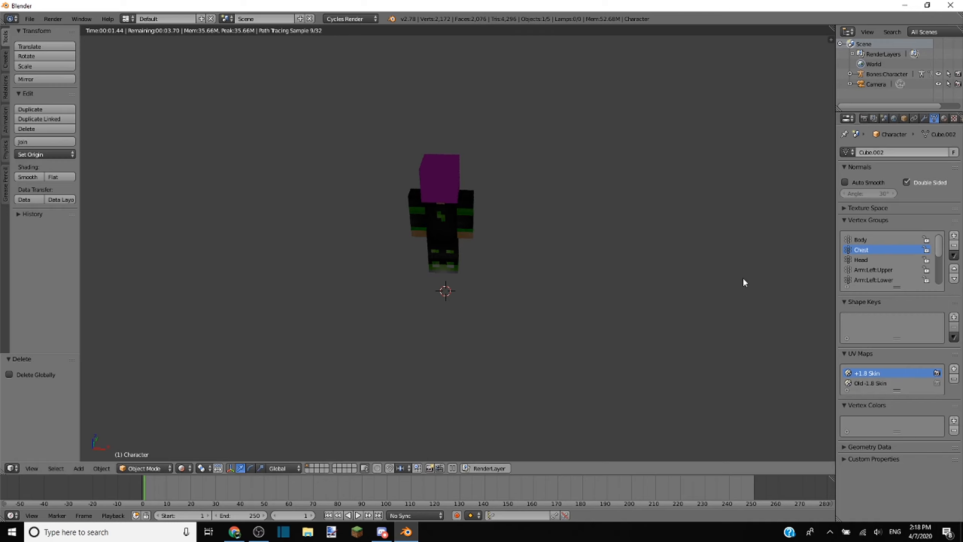
middle_drag(744, 283, 713, 285)
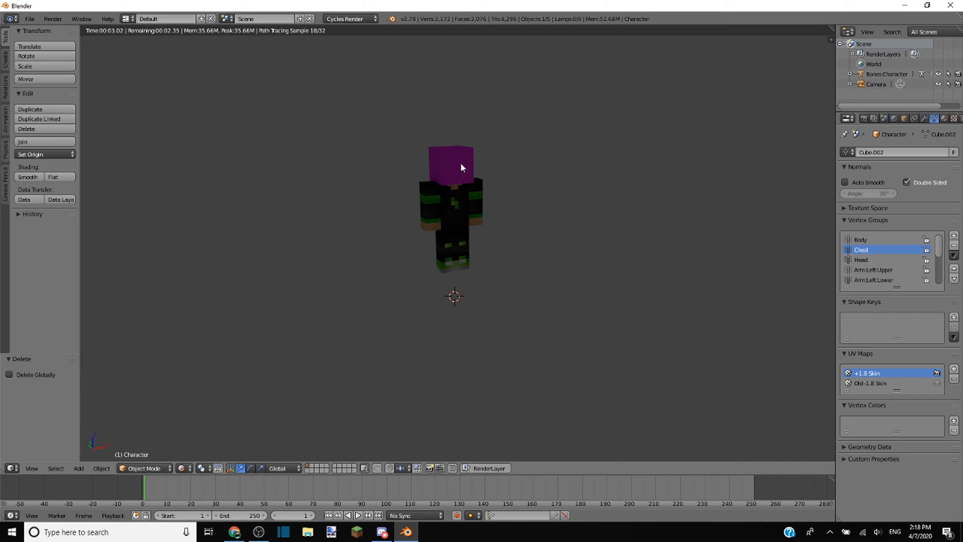
Step: Try moving the Character mesh away from its armature, undo the move, and return the viewport to textured shading
key(g)
click(497, 157)
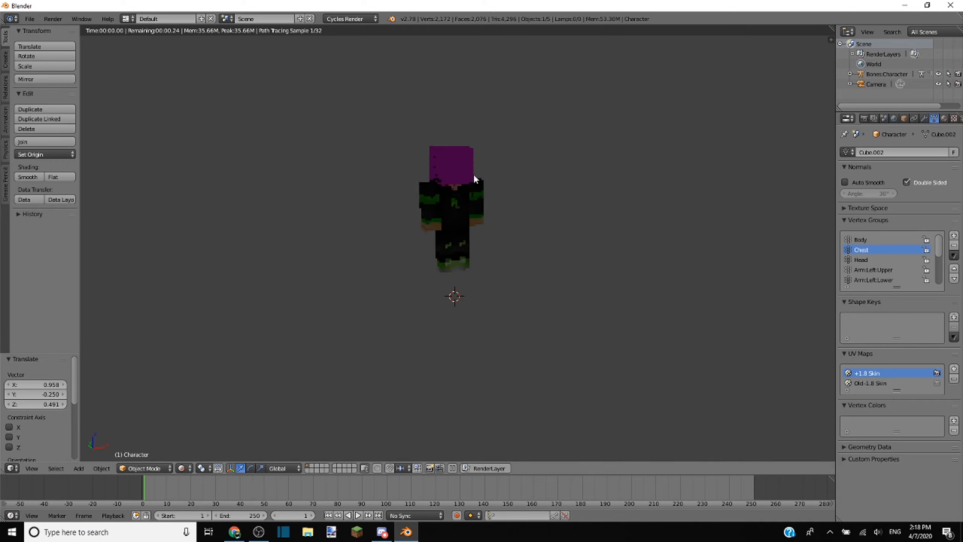
key(shift+z)
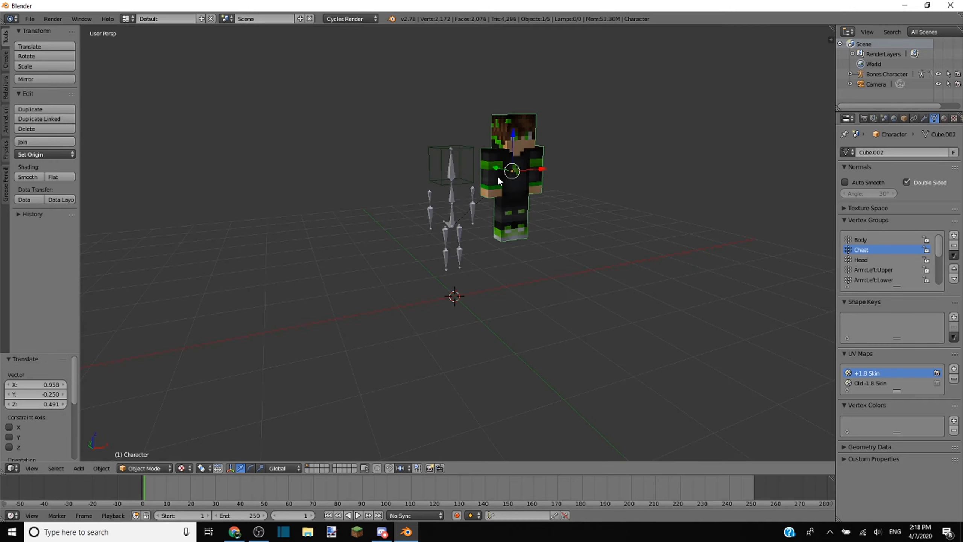
key(ctrl+z)
key(shift+z)
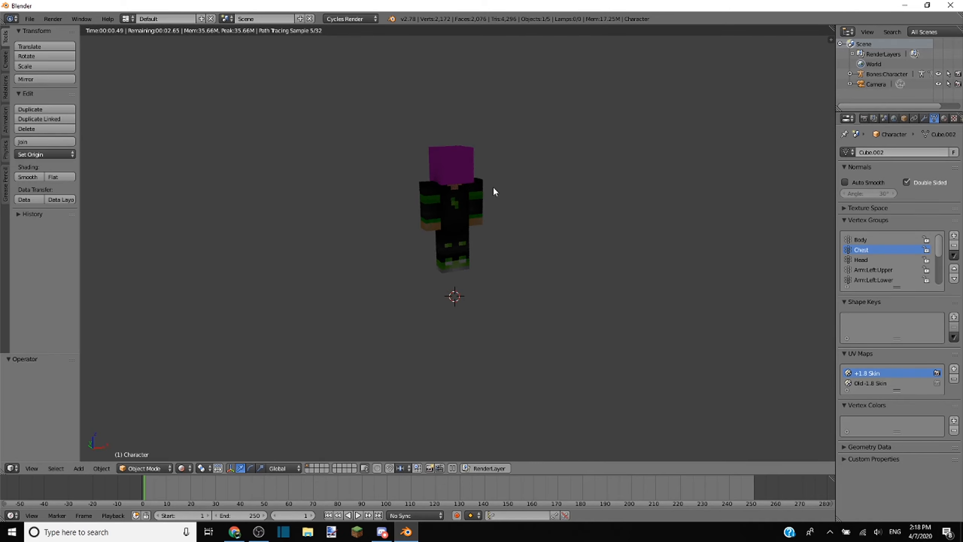
key(shift+z)
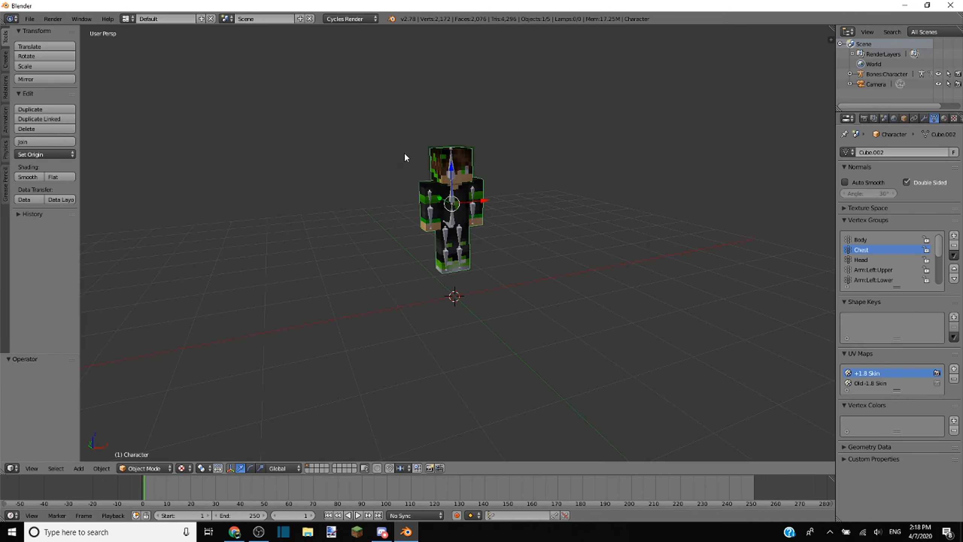
Step: Delete the Steve_Hat overlay object surrounding the character's head
right_click(441, 172)
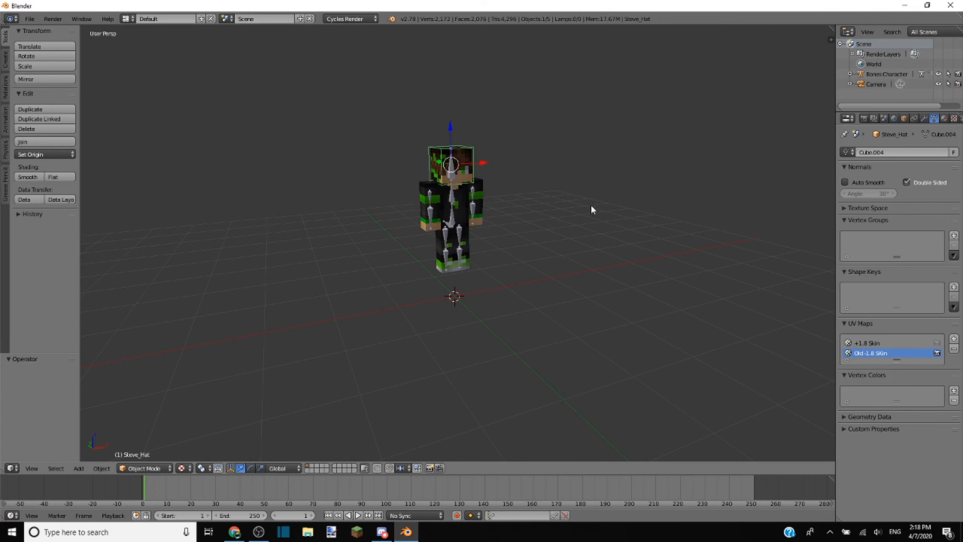
middle_drag(591, 205, 553, 191)
right_click(456, 199)
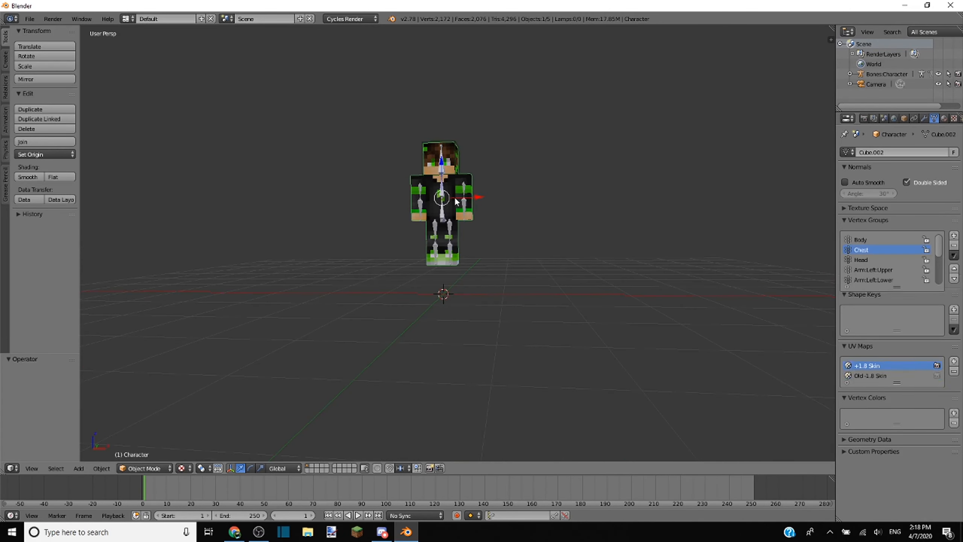
middle_drag(491, 185, 444, 189)
scroll(442, 186, up, 5)
middle_drag(363, 123, 387, 140)
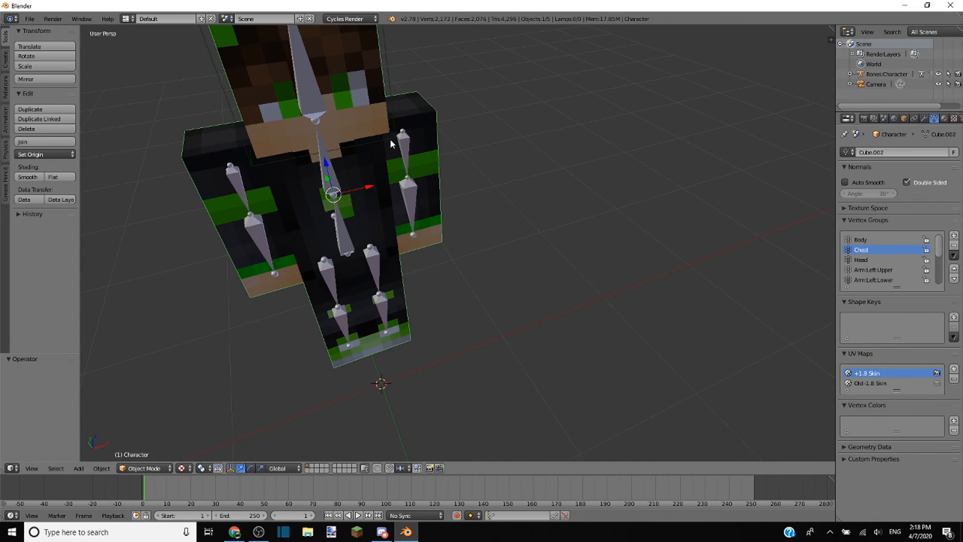
right_click(390, 138)
middle_drag(449, 148, 436, 129)
scroll(436, 128, up, 8)
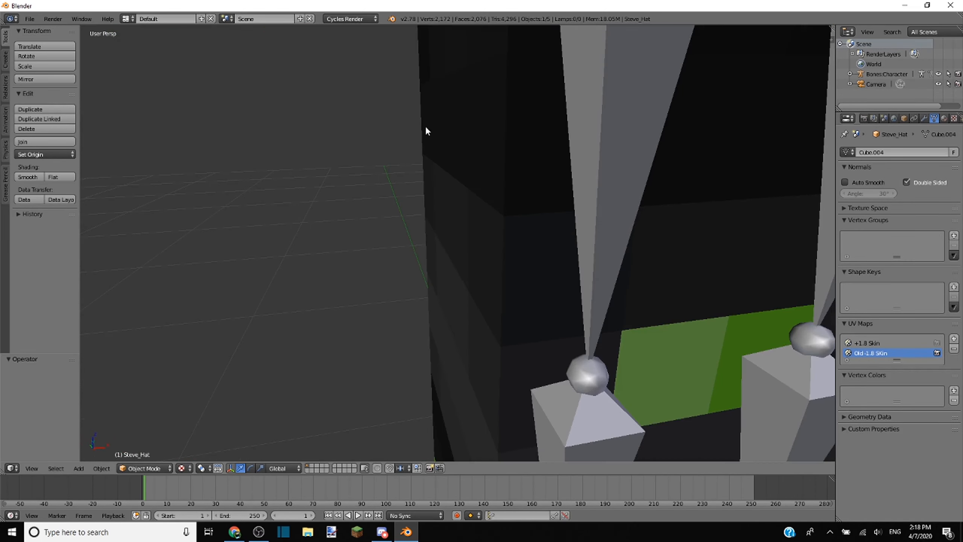
scroll(425, 127, down, 8)
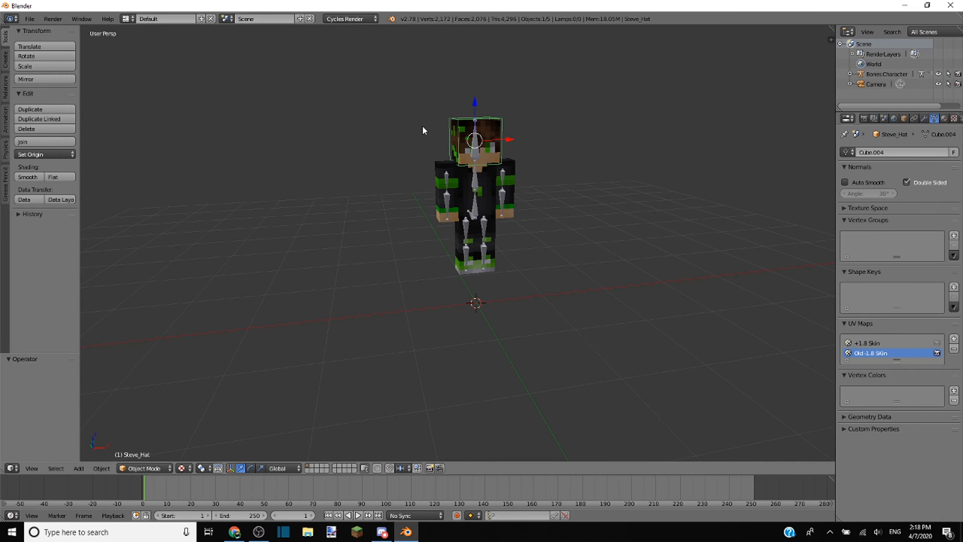
key(x)
click(422, 125)
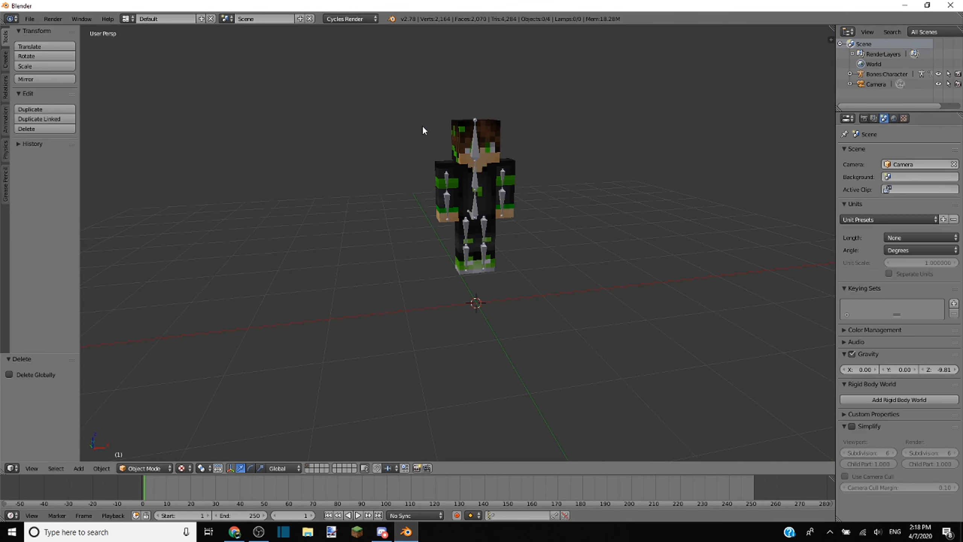
Step: Check the character's skin in Rendered shading, return to textured shading, and inspect the model from different angles
key(shift+z)
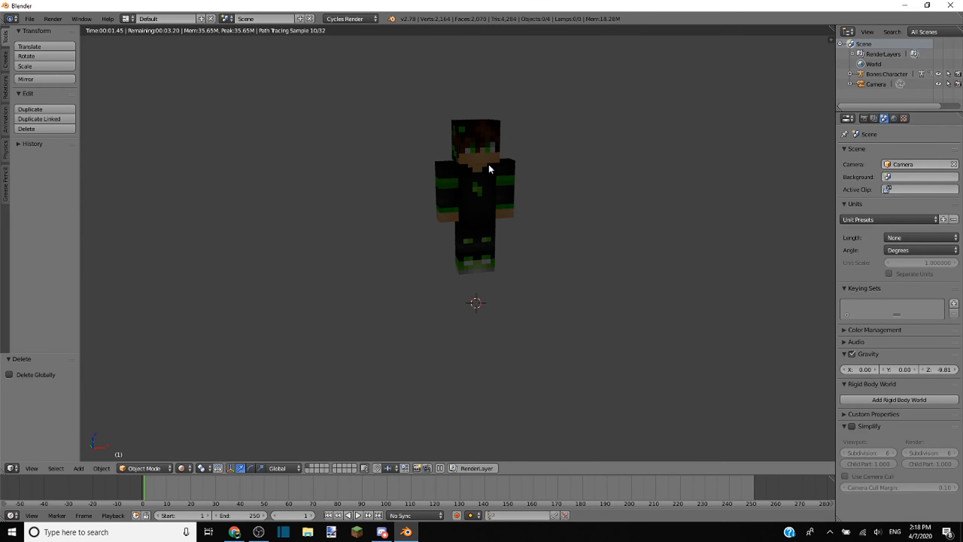
key(shift+z)
middle_drag(450, 157, 542, 142)
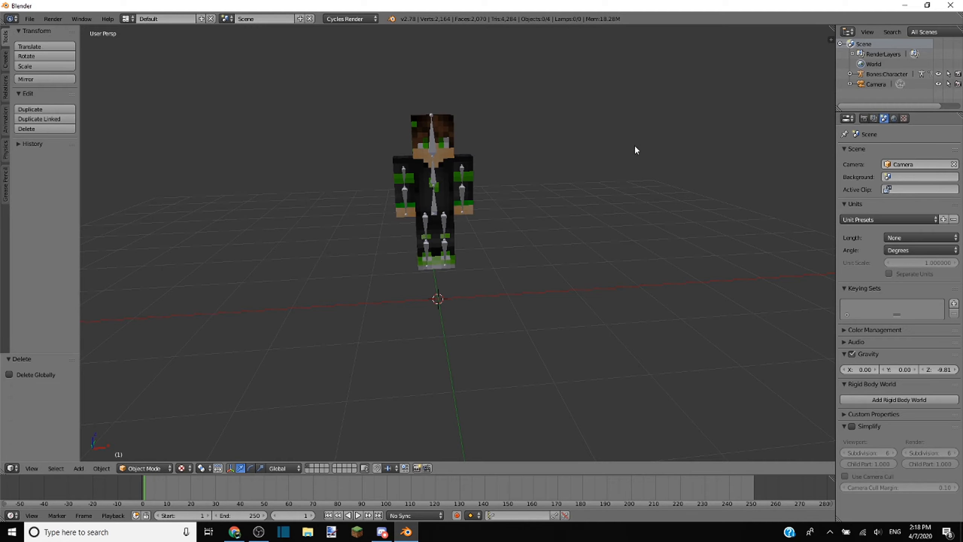
middle_drag(635, 144, 246, 175)
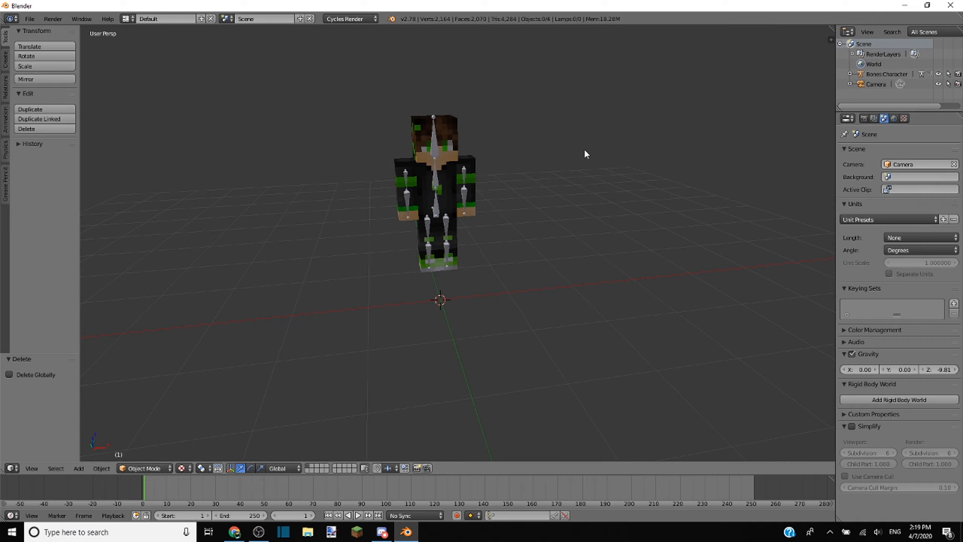
Step: Select the character's armature, Bones:Character
right_click(436, 184)
right_click(434, 132)
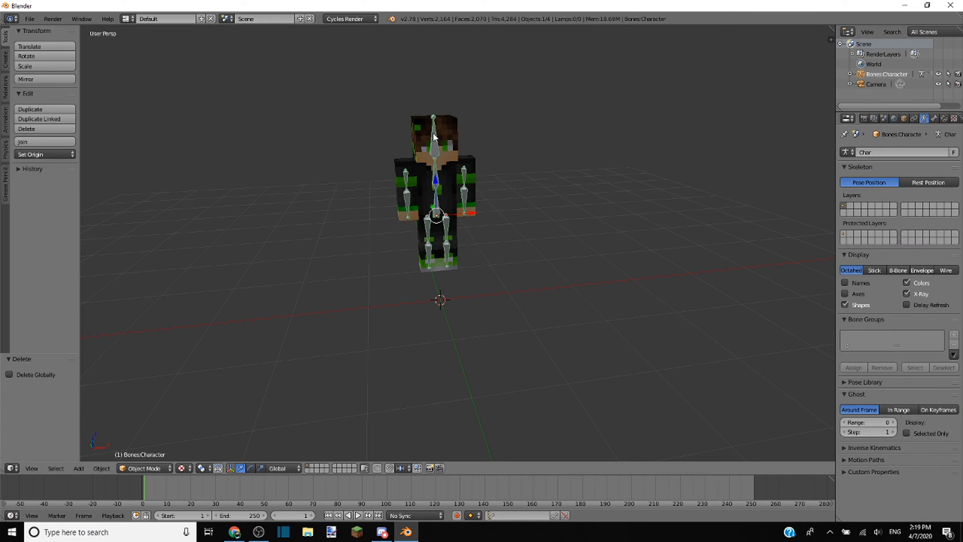
right_click(448, 178)
right_click(473, 173)
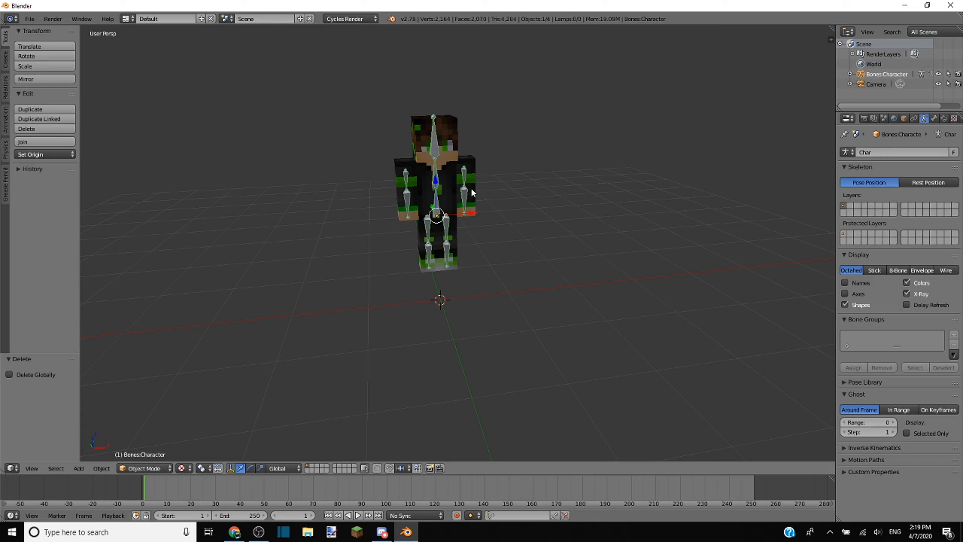
Step: Put the Bones:Character armature into Pose Mode, pick the left lower arm bone, and change the selection to the Head bone
click(920, 74)
middle_drag(671, 130, 194, 128)
middle_drag(404, 154, 437, 149)
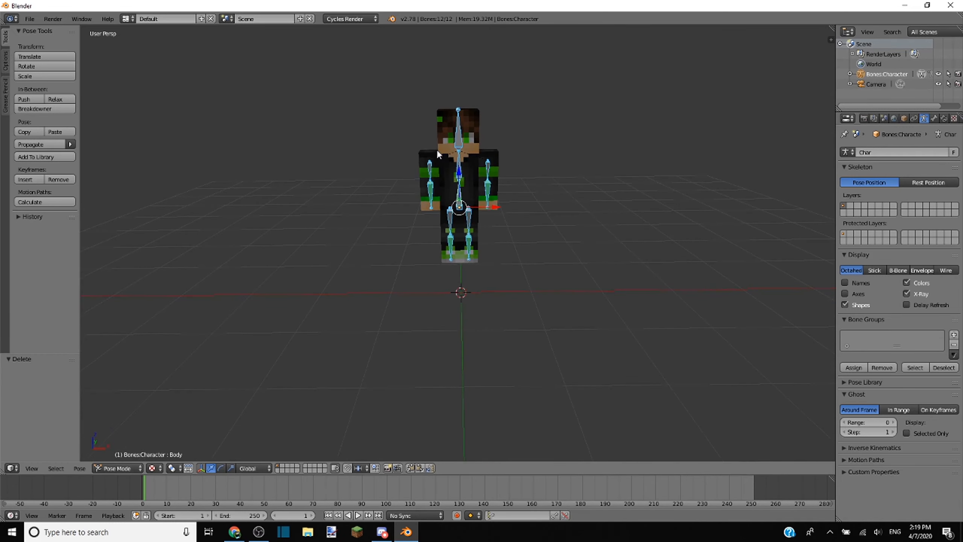
right_click(486, 195)
middle_drag(488, 194, 140, 242)
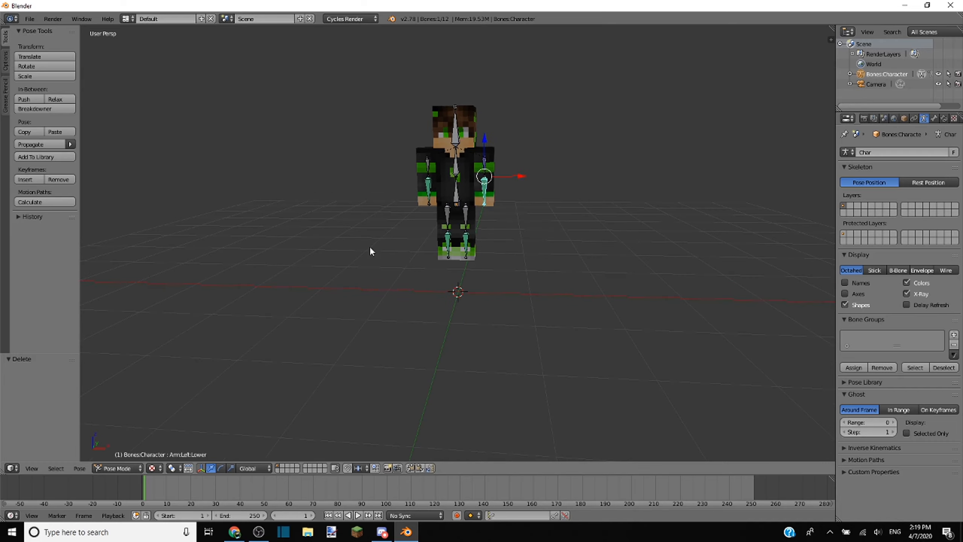
middle_drag(458, 325, 432, 328)
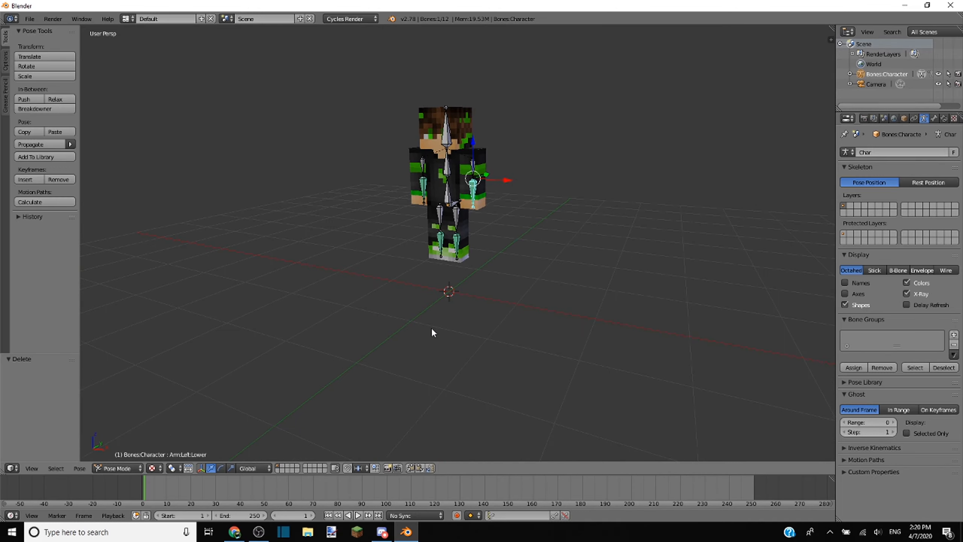
right_click(448, 139)
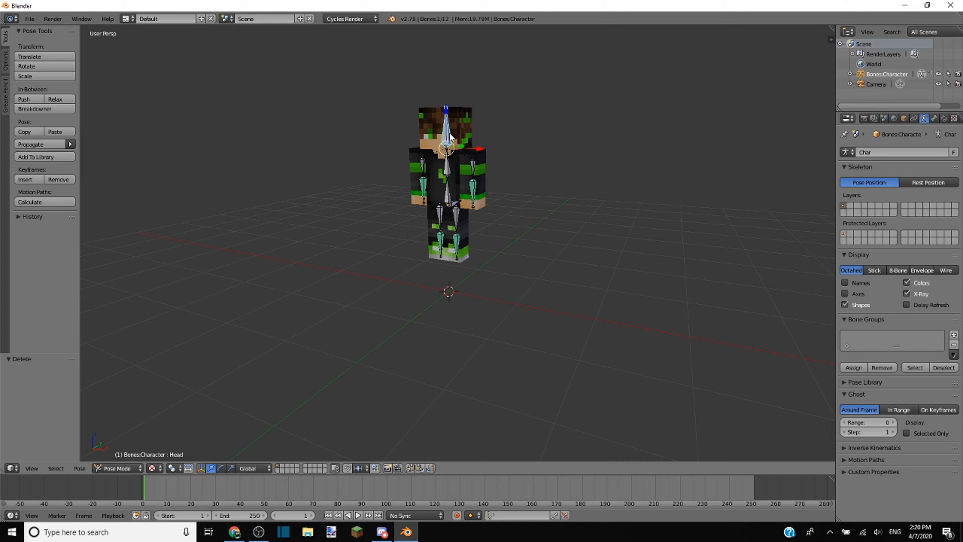
key(r)
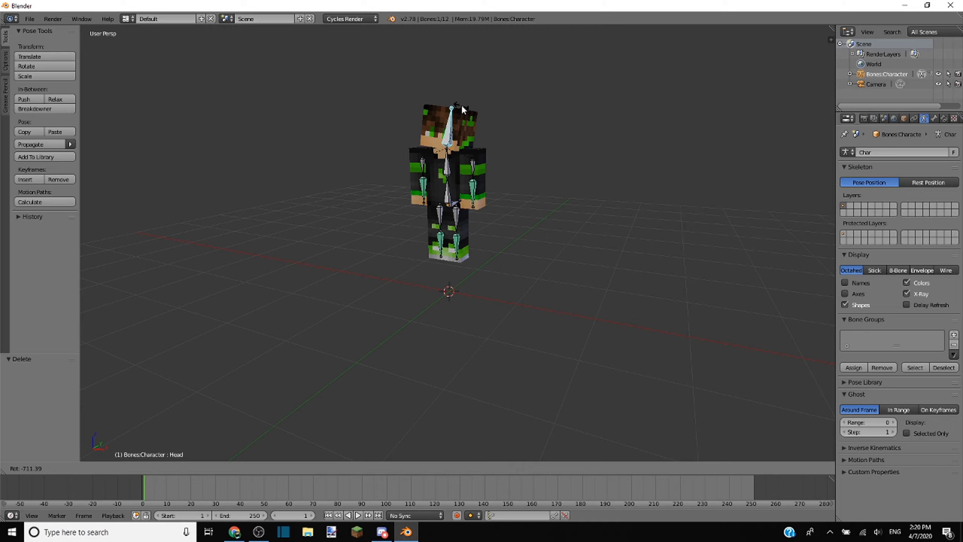
key(y)
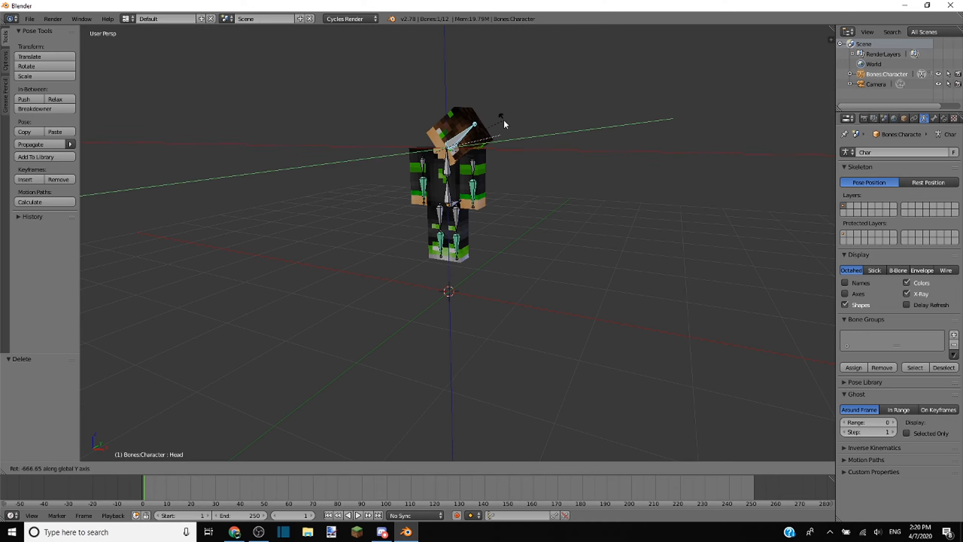
key(x)
right_click(563, 204)
middle_drag(575, 205, 588, 207)
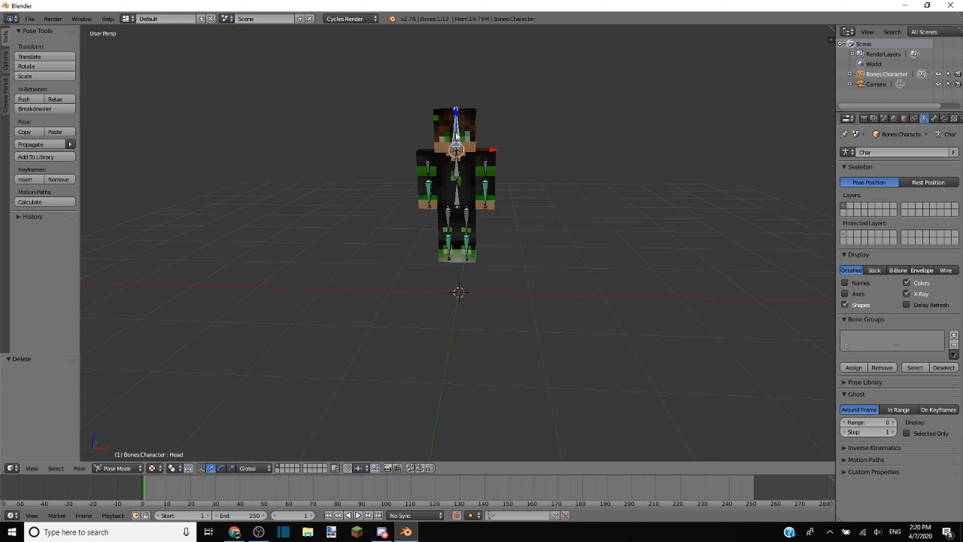
Step: Rotate the Head bone about -15.2° around the global X axis and about -2° around the global Y axis
key(r)
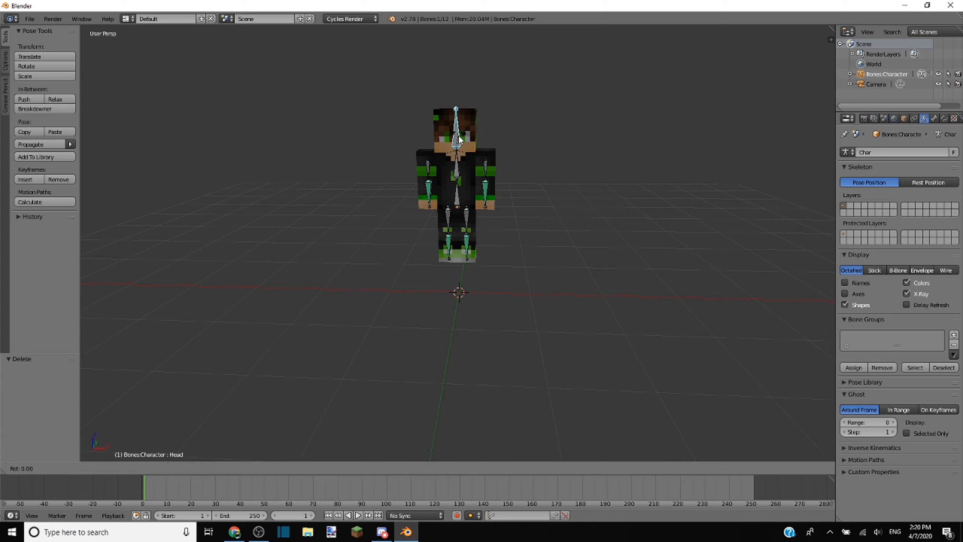
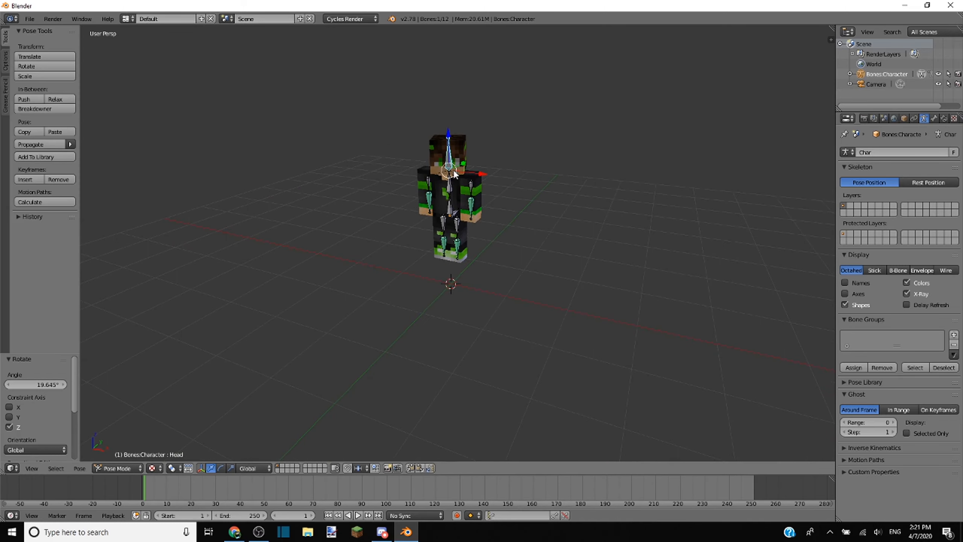
key(r)
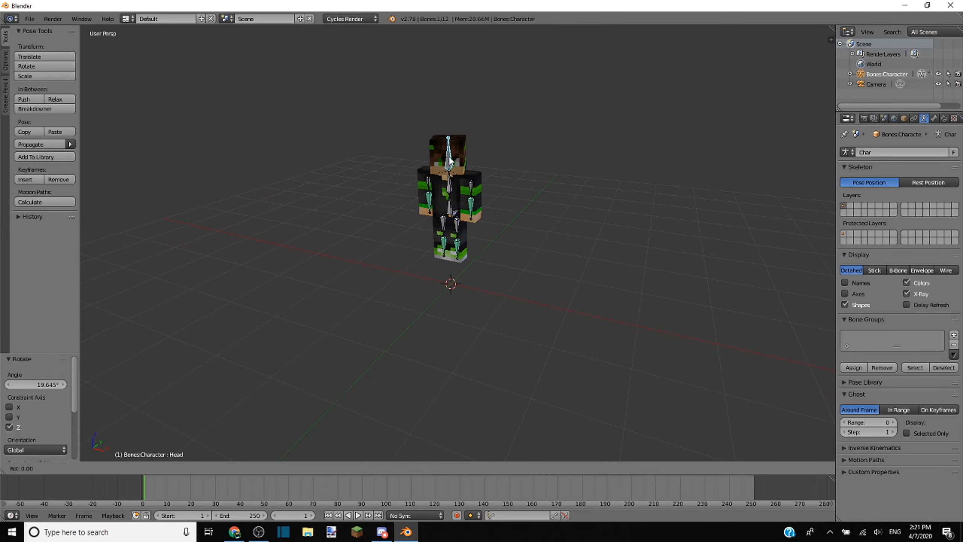
key(x)
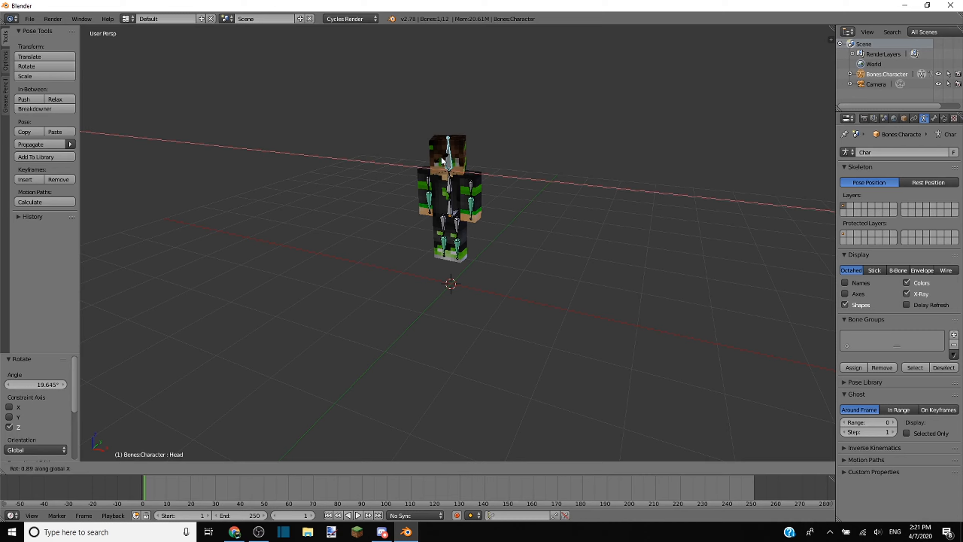
click(445, 154)
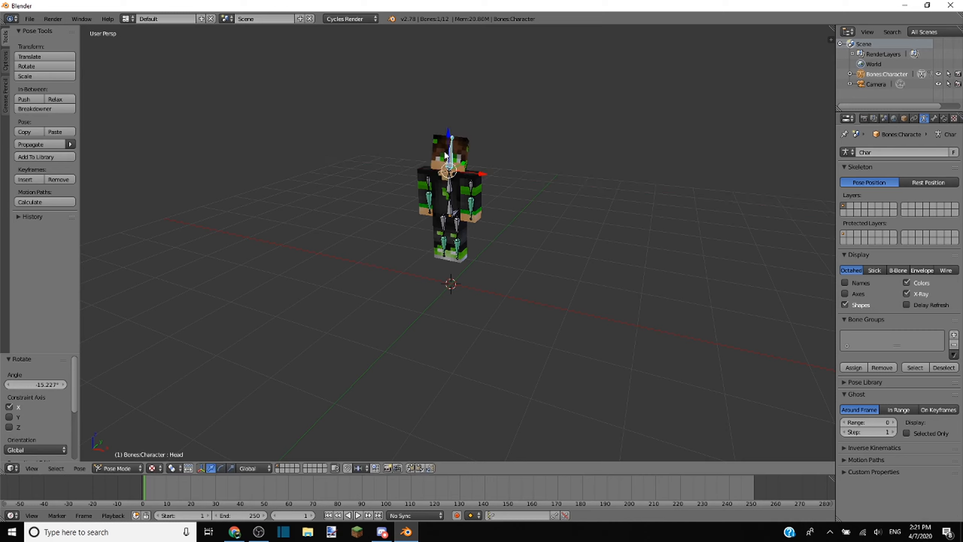
key(r)
key(y)
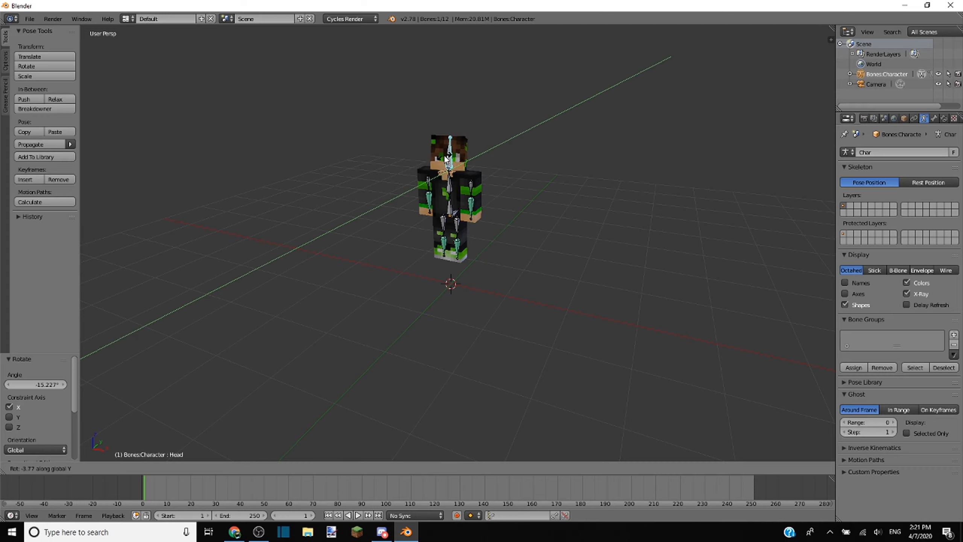
click(444, 155)
Step: Rotate the right upper leg bone about 14.1° around global Y and swing it further with a free trackball rotation
middle_drag(537, 204, 440, 238)
right_click(444, 227)
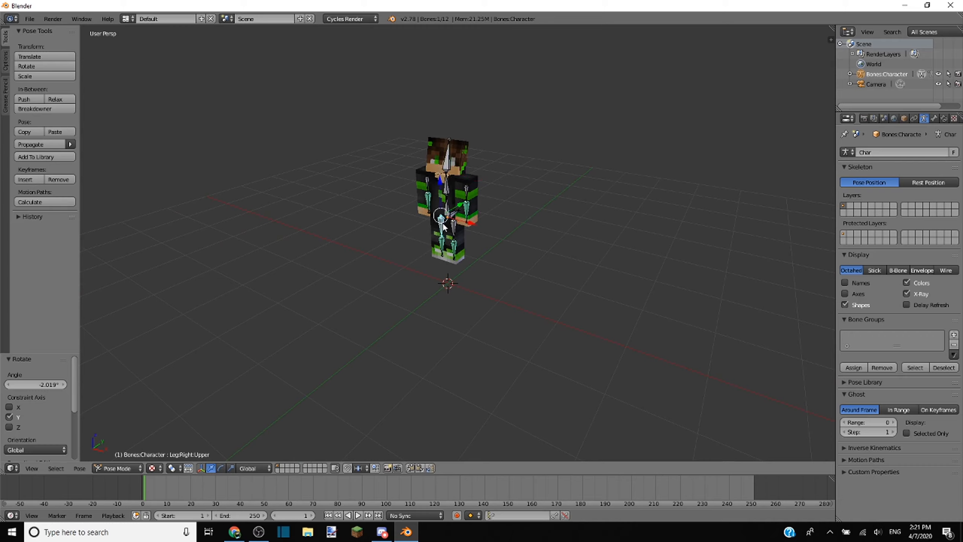
key(r)
key(y)
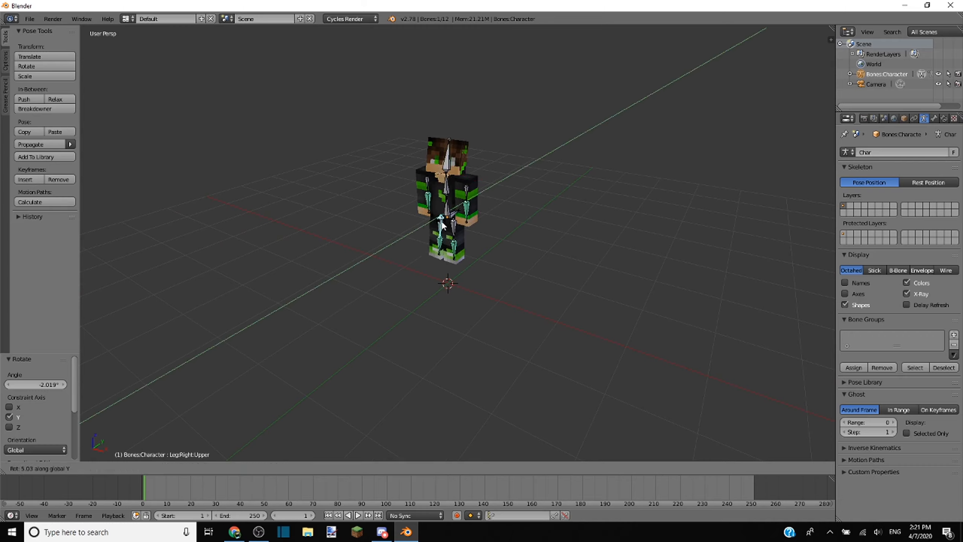
click(442, 224)
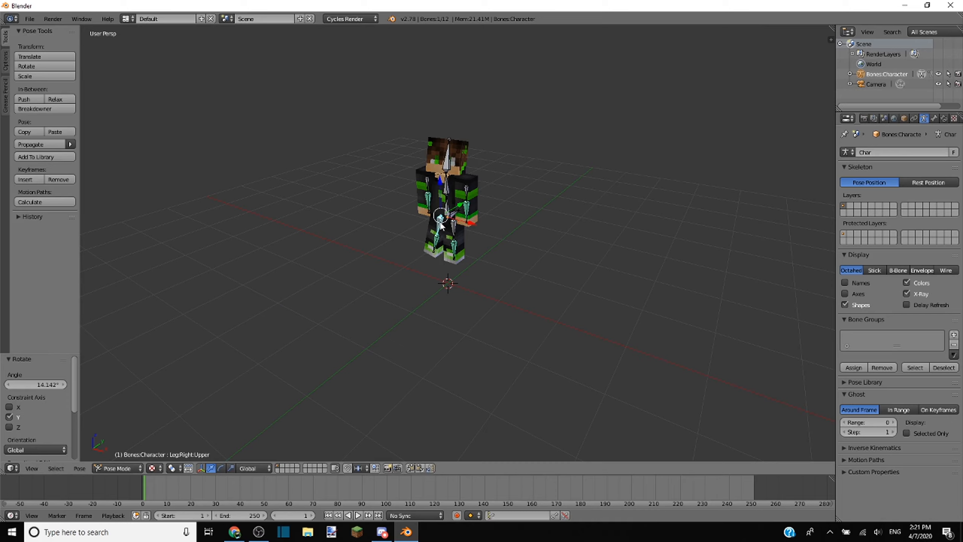
key(r)
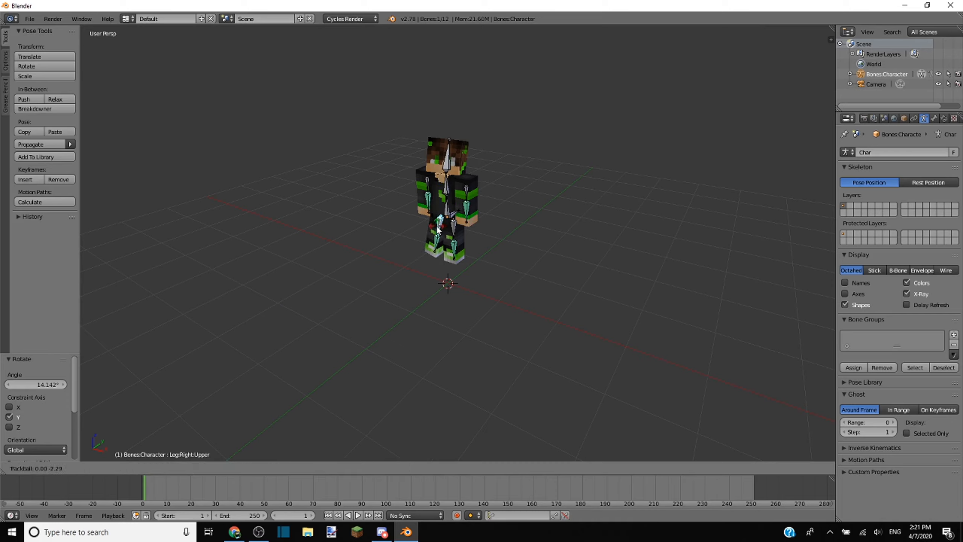
click(437, 239)
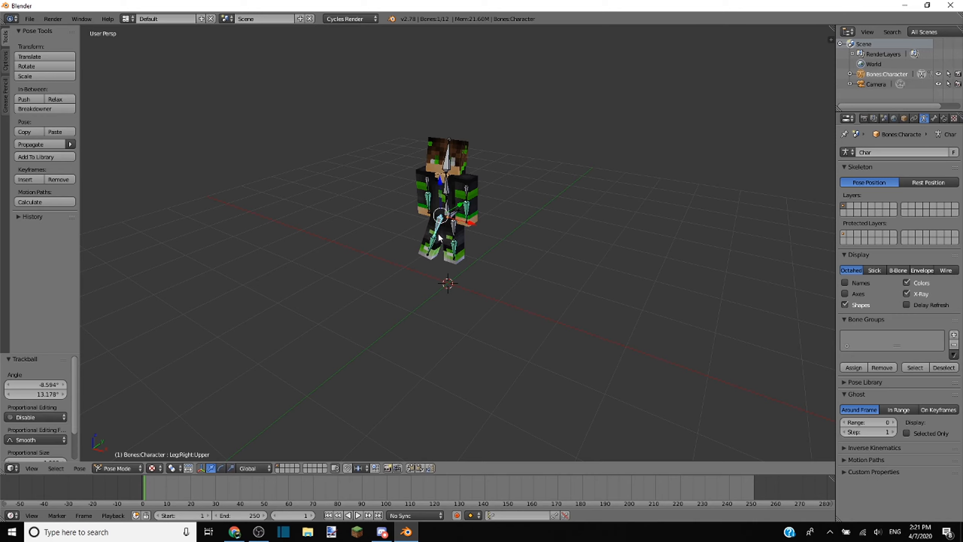
Step: Bend the right lower leg bone about 49.3° around the global X axis
right_click(435, 242)
key(r)
key(x)
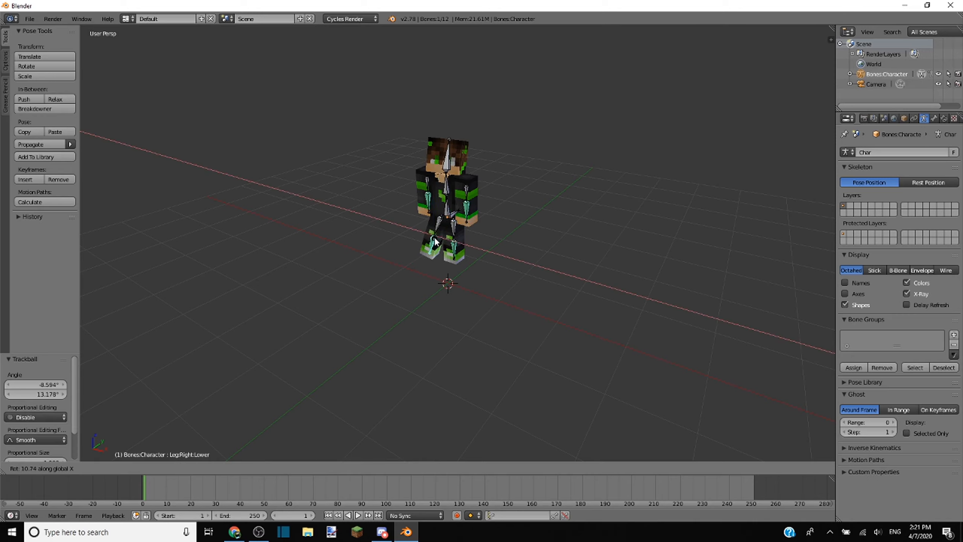
click(500, 239)
middle_drag(500, 239, 413, 280)
Step: Rotate the left upper leg bone about -9.3° freely in the view and about -16° around the global X axis
middle_drag(484, 243, 452, 230)
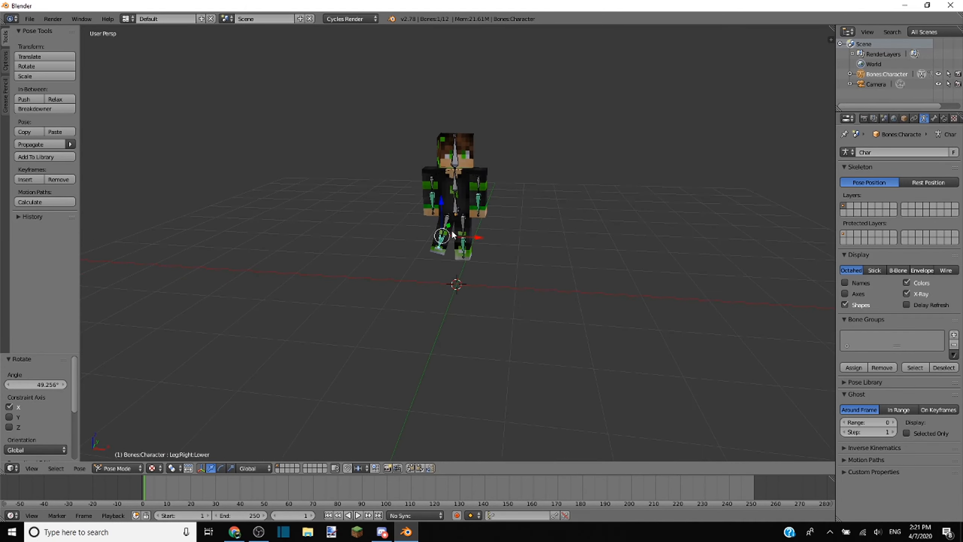
key(r)
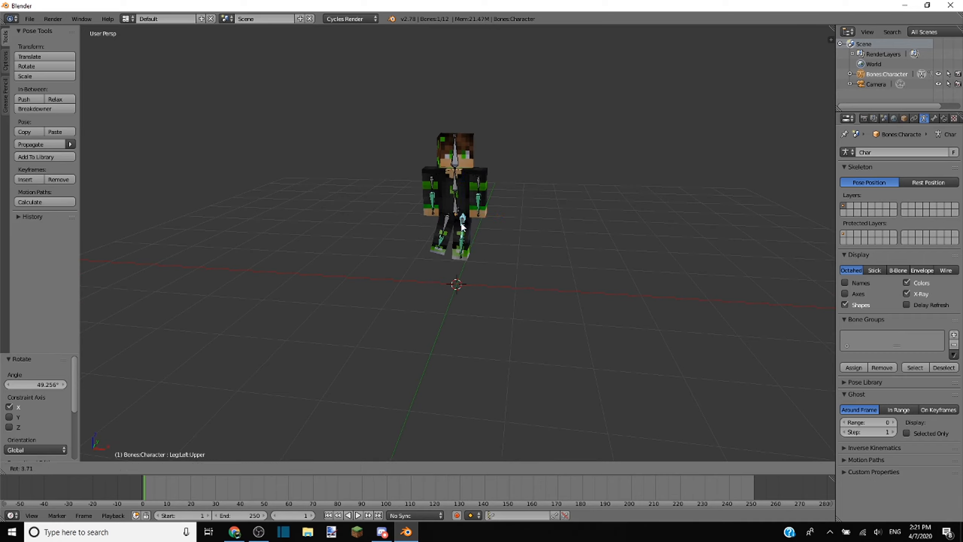
click(464, 227)
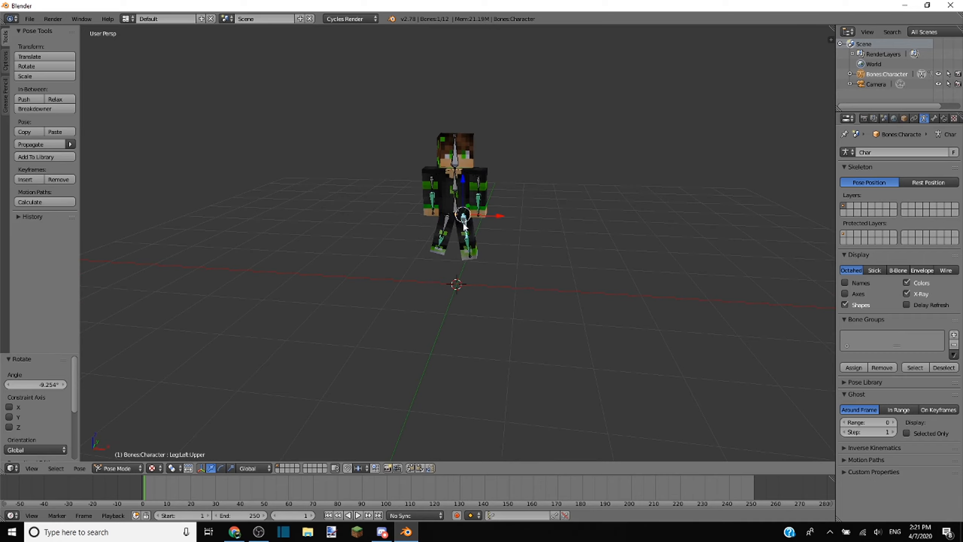
key(r)
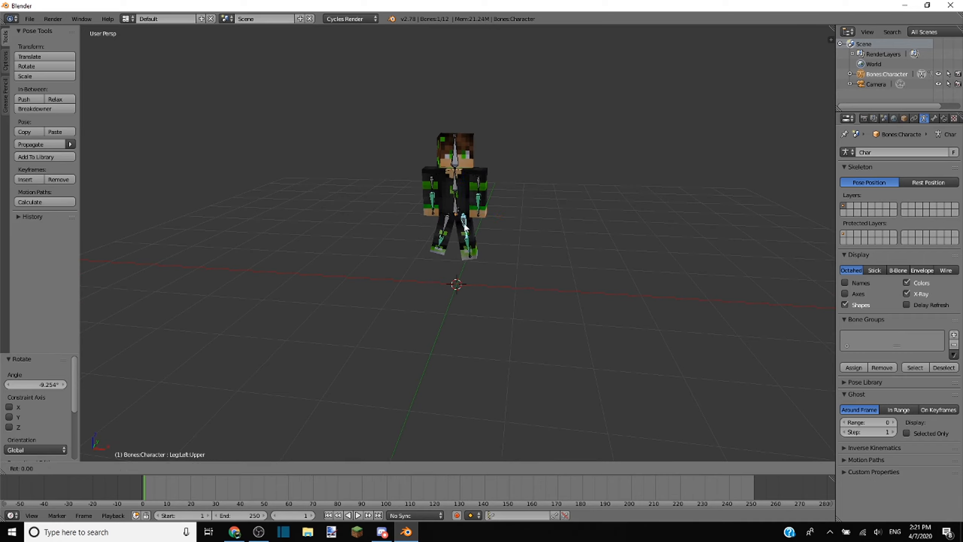
key(x)
click(466, 244)
Step: Bend the left lower leg bone about 47.5° around the global X axis
right_click(466, 244)
key(r)
key(x)
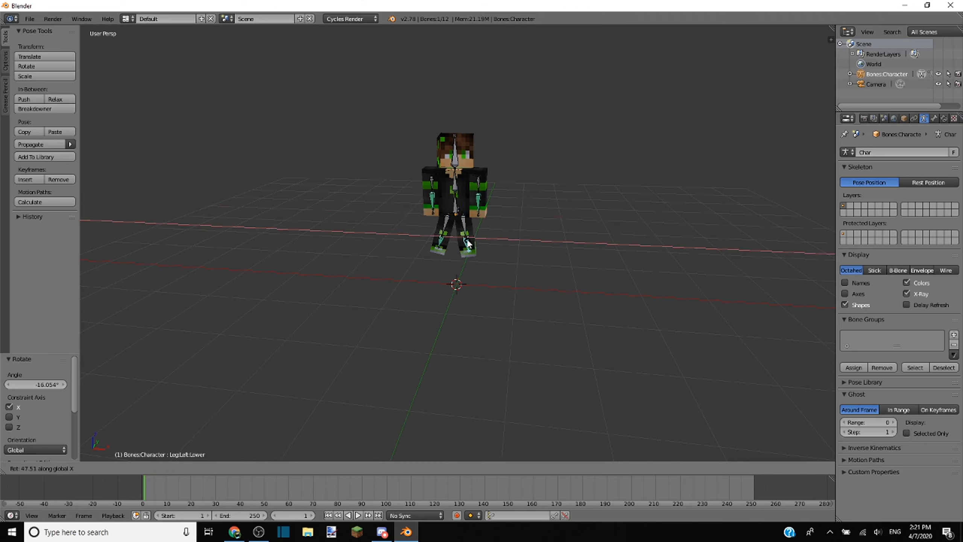
click(469, 246)
Step: Turn the right upper leg bone about -13.4° around the global Z axis
middle_drag(506, 242, 481, 241)
right_click(440, 236)
key(r)
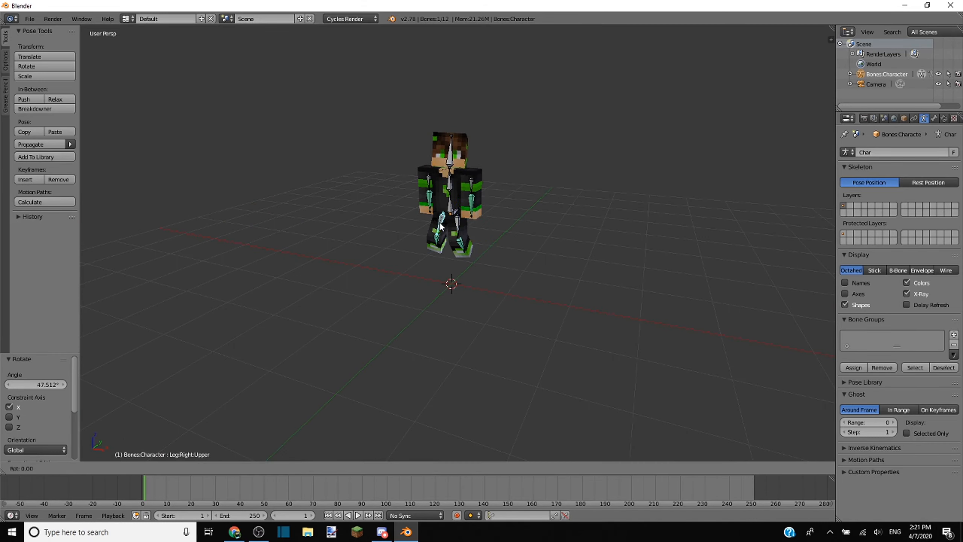
key(z)
click(455, 228)
Step: Look at the posed character in wireframe and solid viewport shading and return to textured shading
key(z)
click(153, 468)
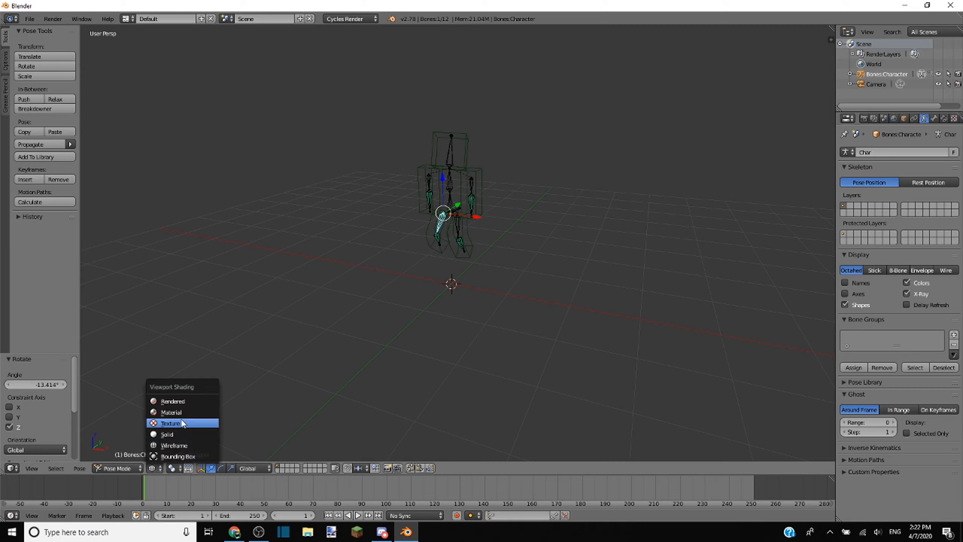
click(181, 412)
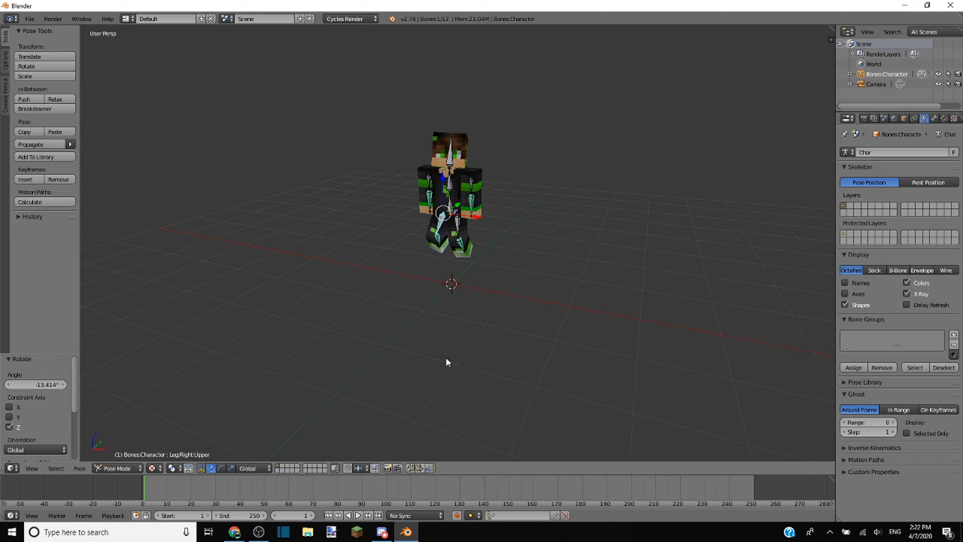
middle_drag(461, 342, 486, 339)
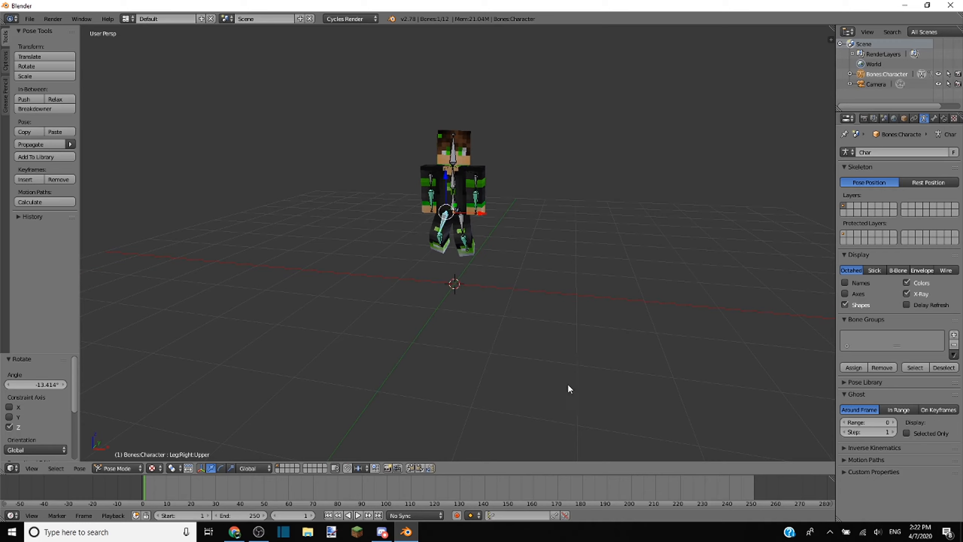
key(z)
key(z)
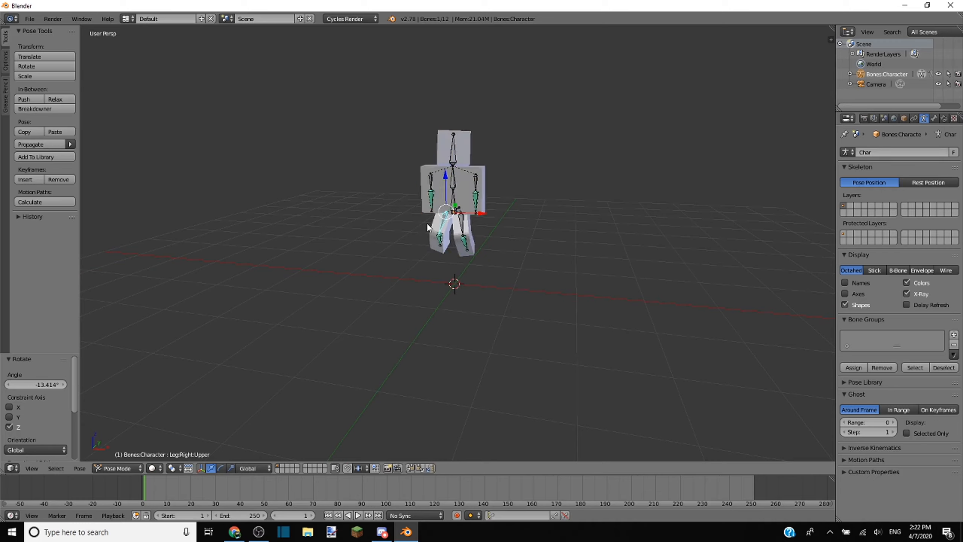
key(z)
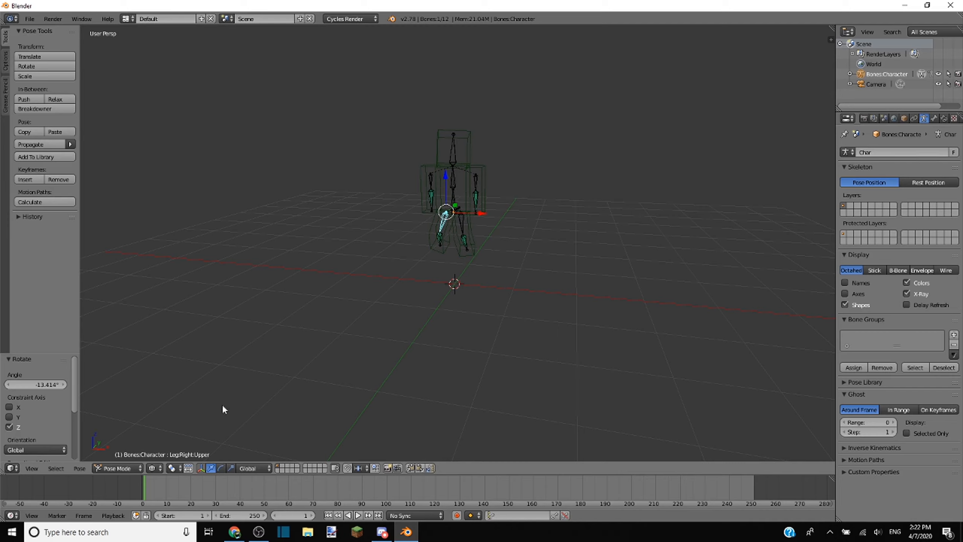
click(152, 466)
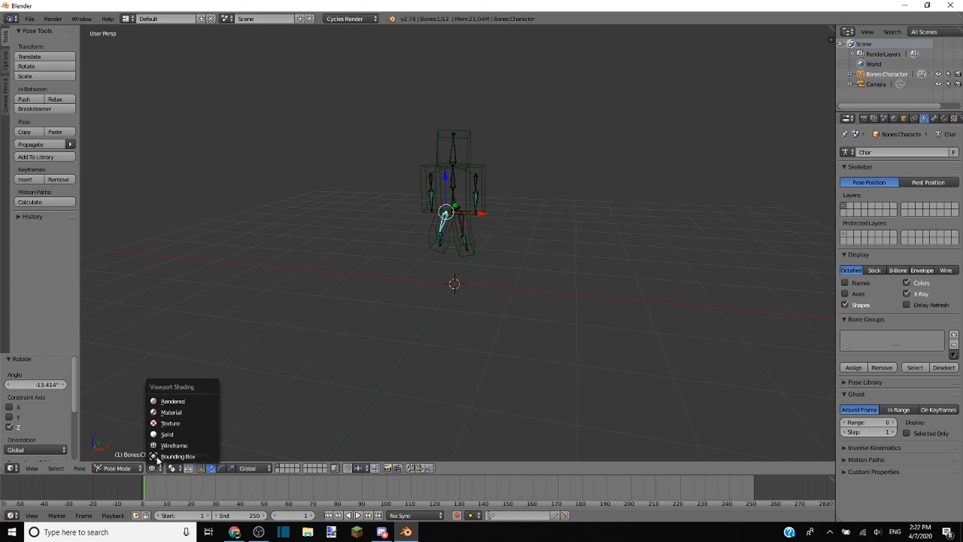
click(175, 422)
Step: Turn the left upper leg bone about 21.8° around the global Z axis
mouse_move(529, 285)
middle_down()
mouse_move(507, 273)
mouse_move(560, 270)
mouse_move(565, 281)
mouse_move(500, 289)
middle_up()
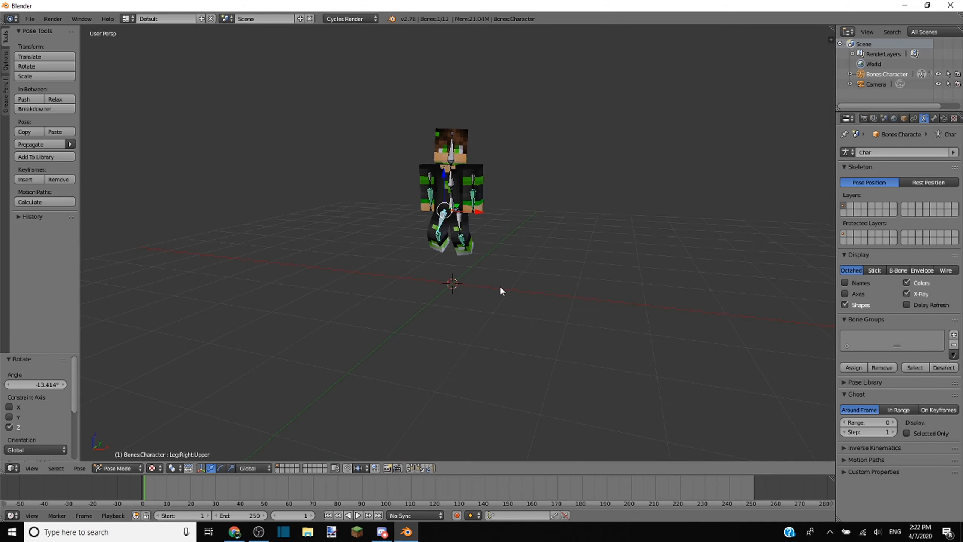
right_click(458, 216)
key(r)
key(z)
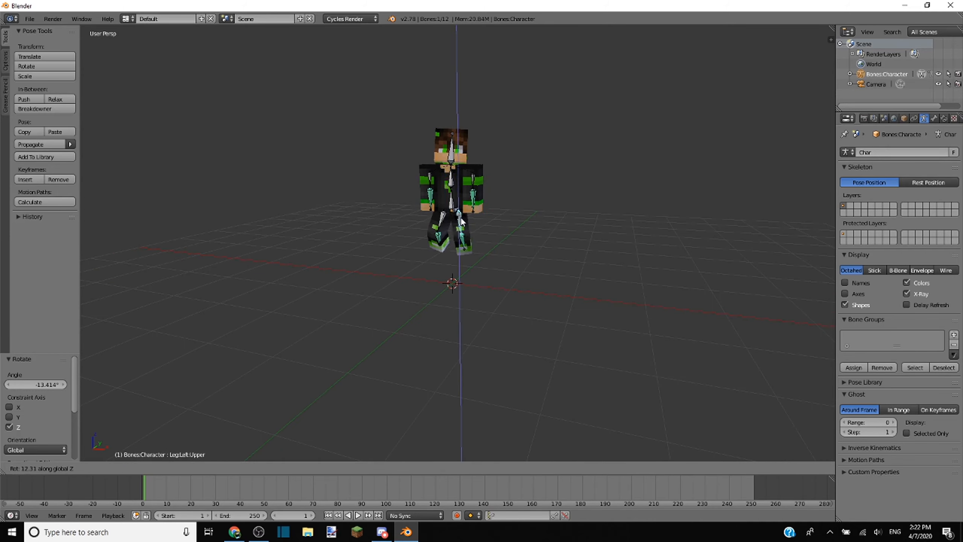
click(459, 215)
Step: Rotate the right upper arm bone about 28.5° around the global X axis
middle_drag(506, 195, 520, 204)
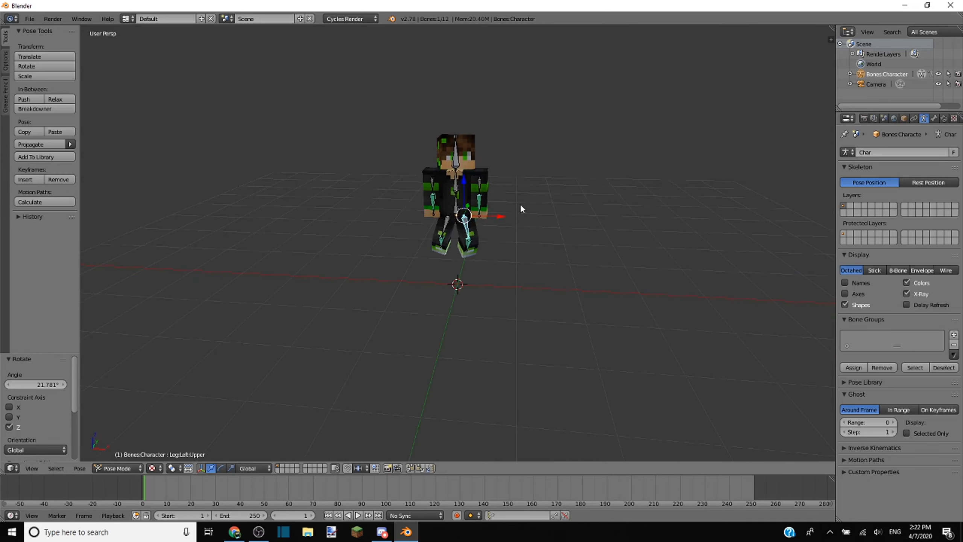
right_click(432, 185)
key(r)
key(x)
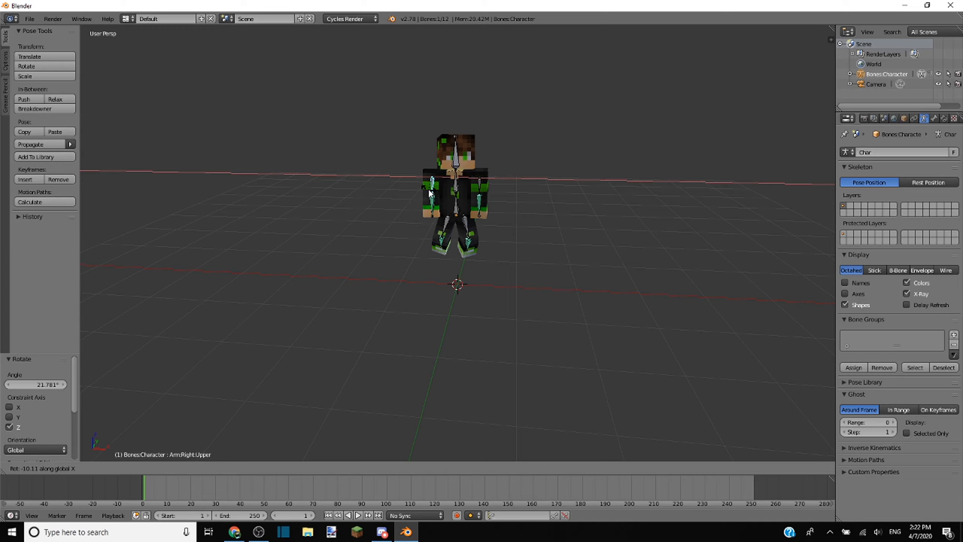
click(440, 192)
Step: Bend the right lower arm bone forward around the global X axis
right_click(434, 199)
key(r)
key(z)
key(x)
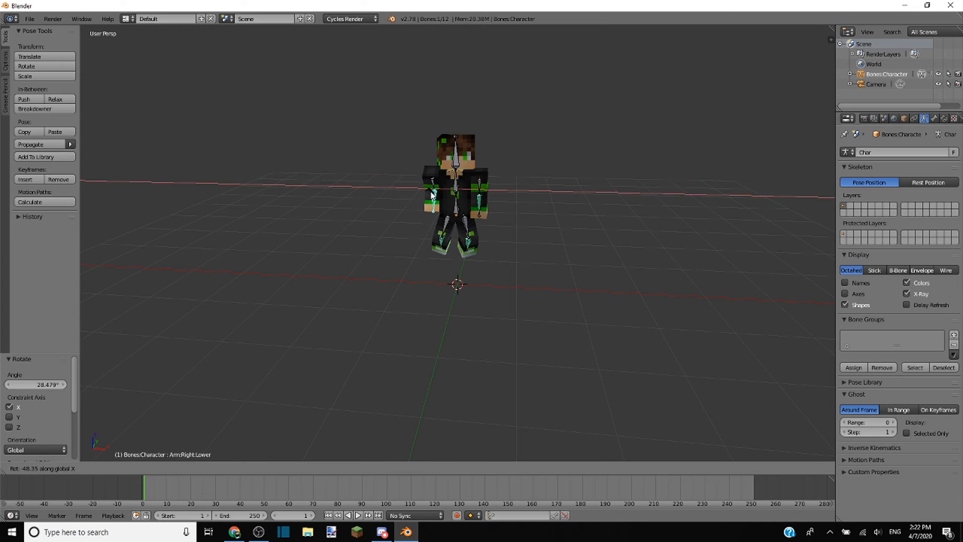
click(430, 192)
Step: Swing the right upper arm bone around the global X axis by about -20.3° and a further -27.1°
right_click(433, 185)
key(r)
key(x)
click(435, 191)
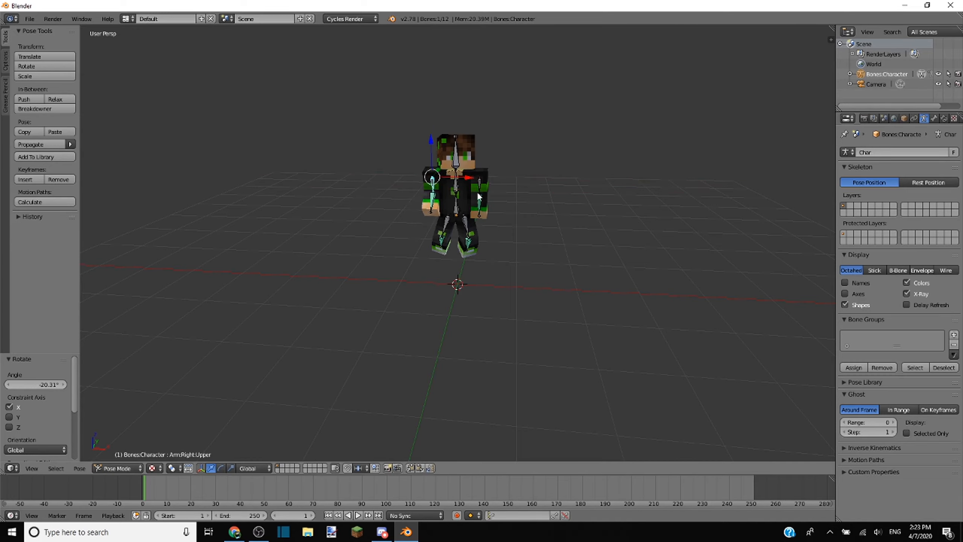
key(r)
key(x)
click(427, 182)
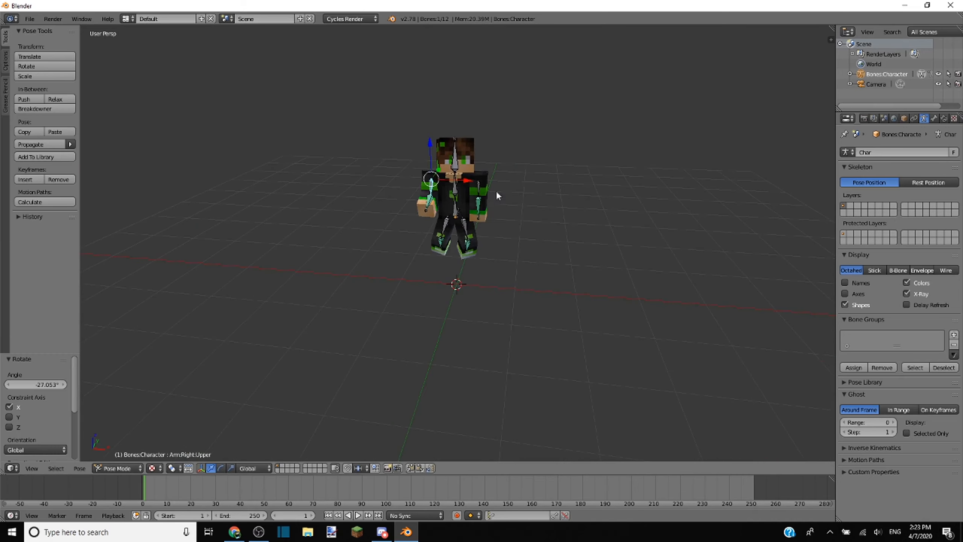
Step: Rotate the left upper arm bone and the left lower arm bone around the global X axis
right_click(479, 188)
key(r)
key(x)
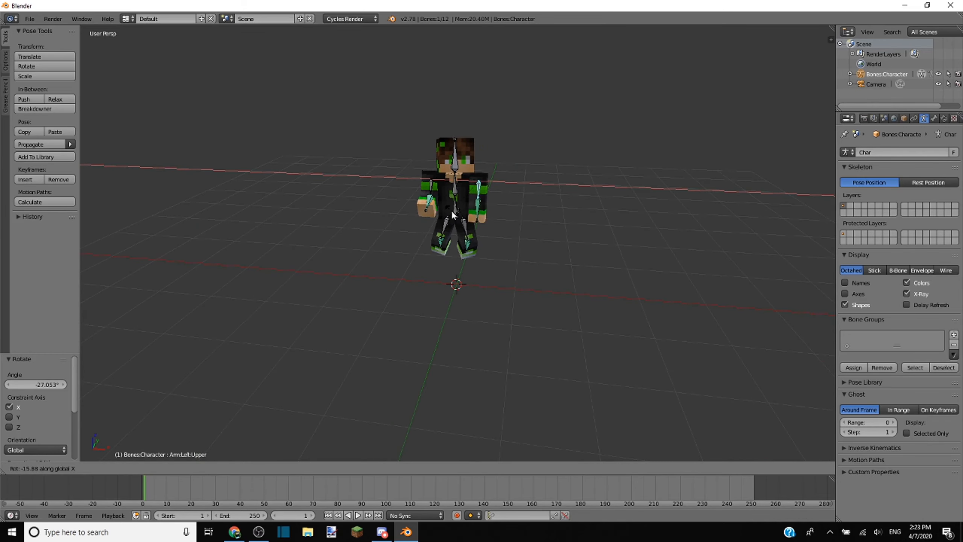
click(450, 211)
right_click(478, 207)
key(r)
key(x)
click(501, 213)
Step: Readjust the right upper arm bone with another rotation around the global X axis
middle_drag(508, 212, 552, 210)
right_click(426, 184)
key(r)
key(x)
click(426, 188)
Step: Rotate the left upper arm bone freely by about -25.2° to swing it away from the body
right_click(463, 196)
key(r)
click(488, 200)
Step: Tilt the right upper arm bone away from the body around the global Y axis
right_click(433, 192)
key(r)
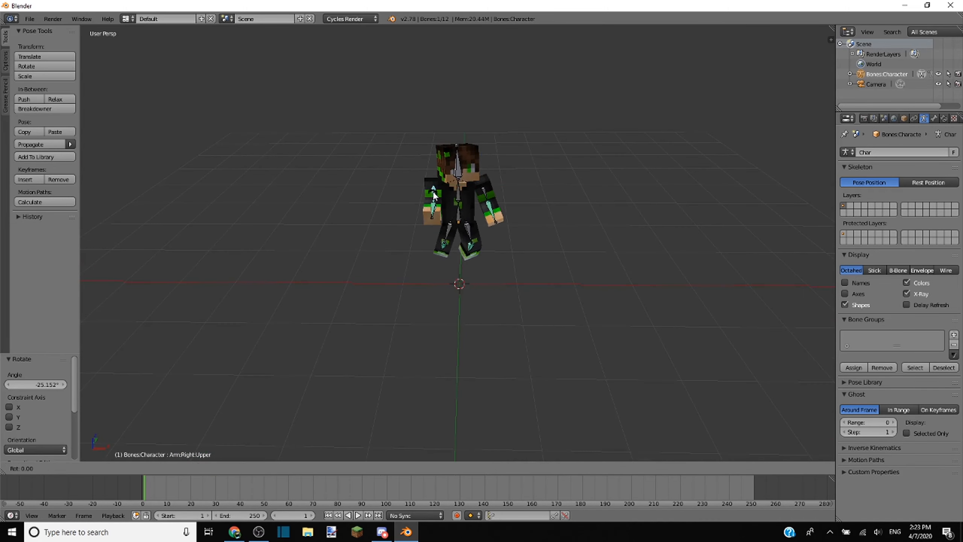
key(z)
key(y)
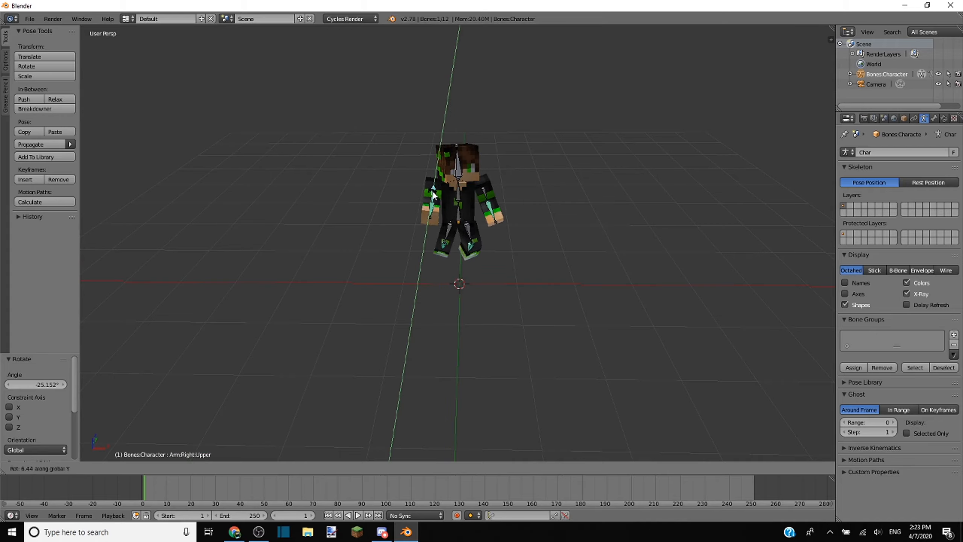
click(440, 194)
Step: Adjust the stance by rotating the upper leg bones around the global X axis
middle_drag(440, 195, 507, 227)
right_click(446, 225)
key(r)
key(x)
click(442, 220)
key(r)
key(x)
click(450, 226)
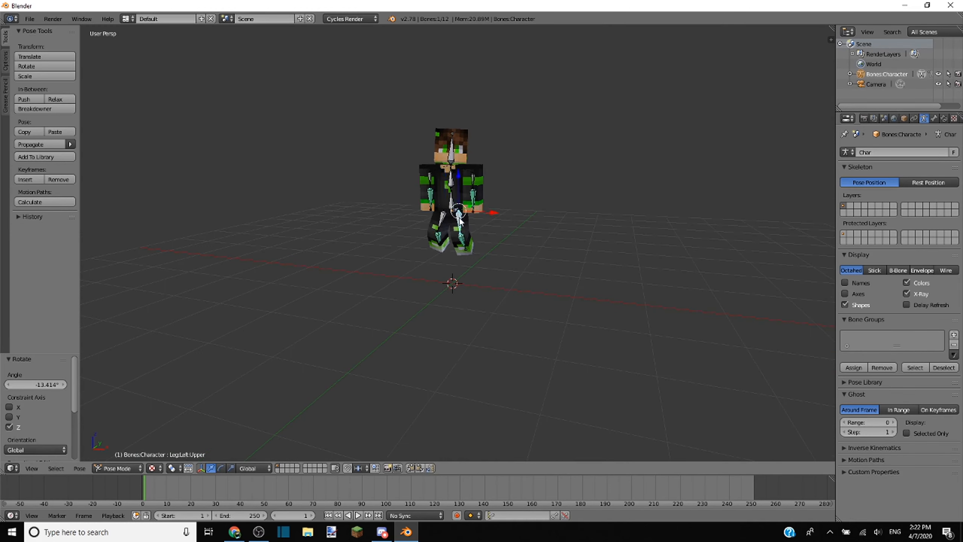
Step: Turn the left upper leg bone about 21.8° around the global Z axis
key(r)
key(z)
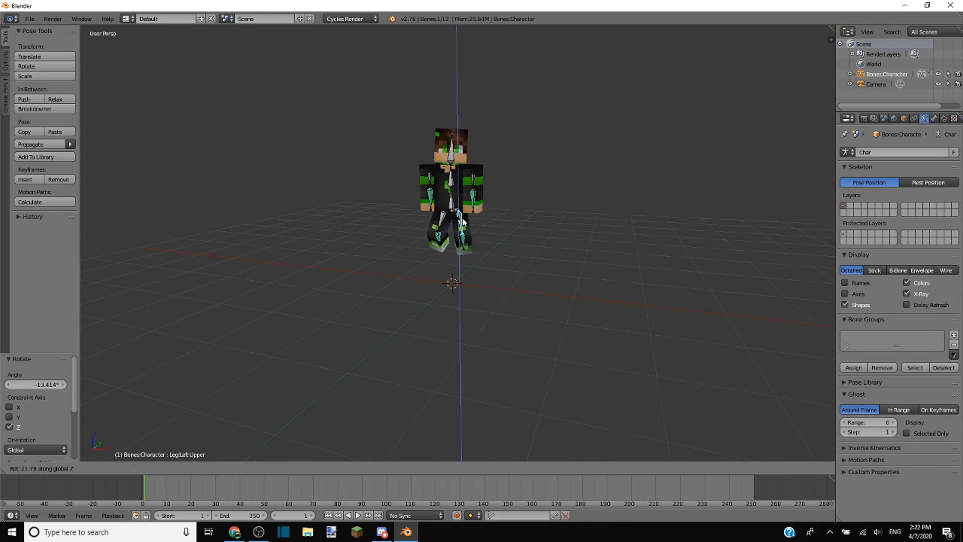
click(476, 182)
Step: Rotate the right upper arm bone about 28.5° around the global X axis
middle_drag(476, 182, 521, 205)
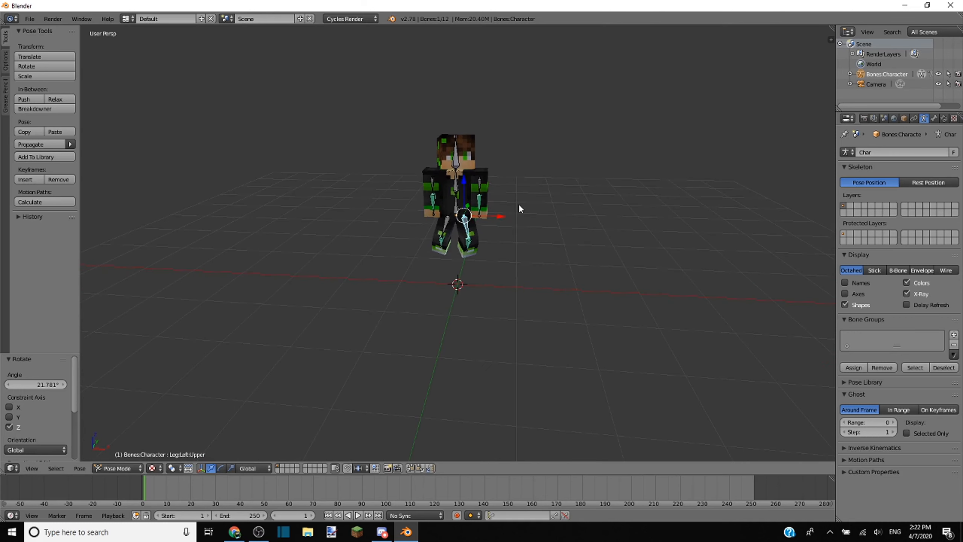
right_click(433, 187)
key(r)
key(x)
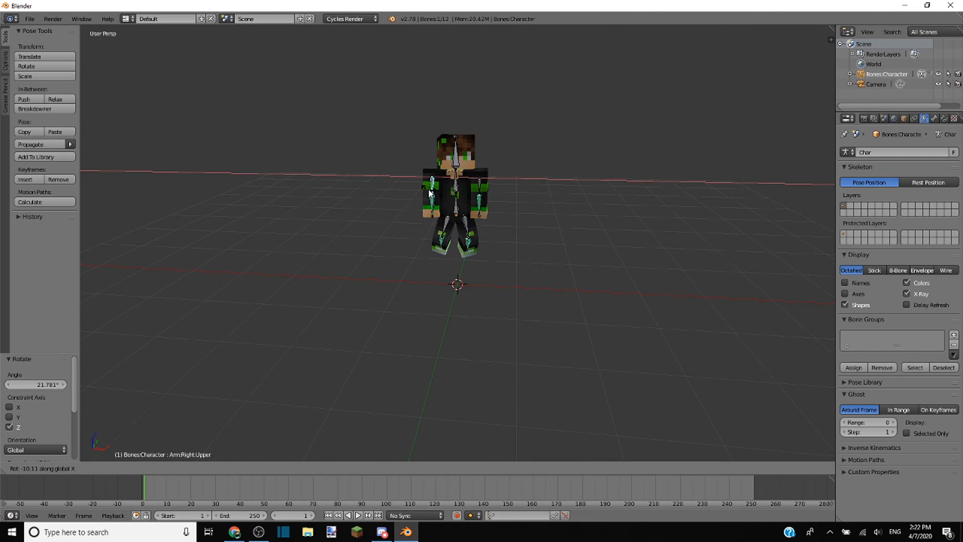
click(430, 193)
Step: Bend the right lower arm bone forward around the global X axis
right_click(431, 193)
key(r)
key(x)
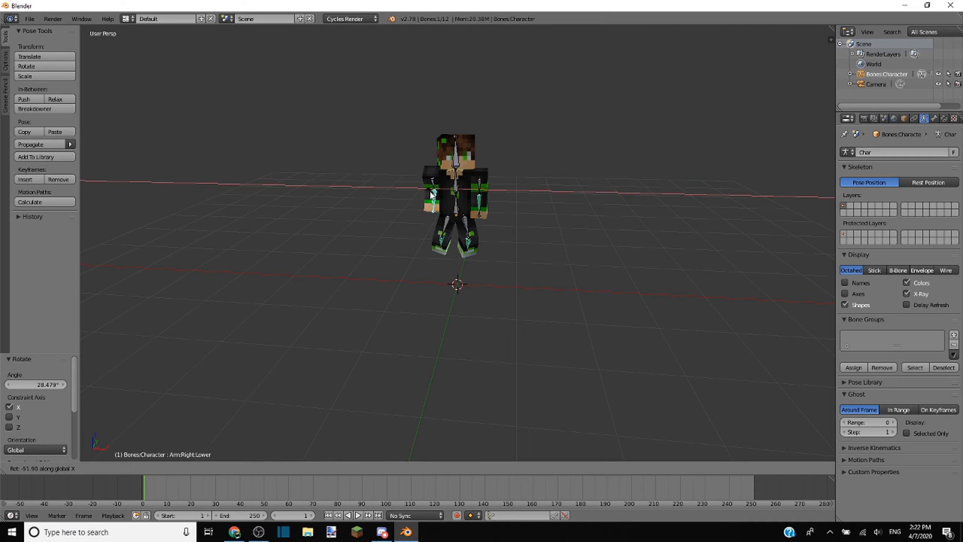
click(431, 192)
Step: Swing the right upper arm bone around the global X axis in two rotations, the second about -27.1°
right_click(431, 183)
key(r)
key(x)
click(428, 192)
mouse_move(514, 213)
middle_down()
mouse_move(465, 209)
mouse_move(517, 196)
middle_up()
key(r)
key(x)
click(486, 194)
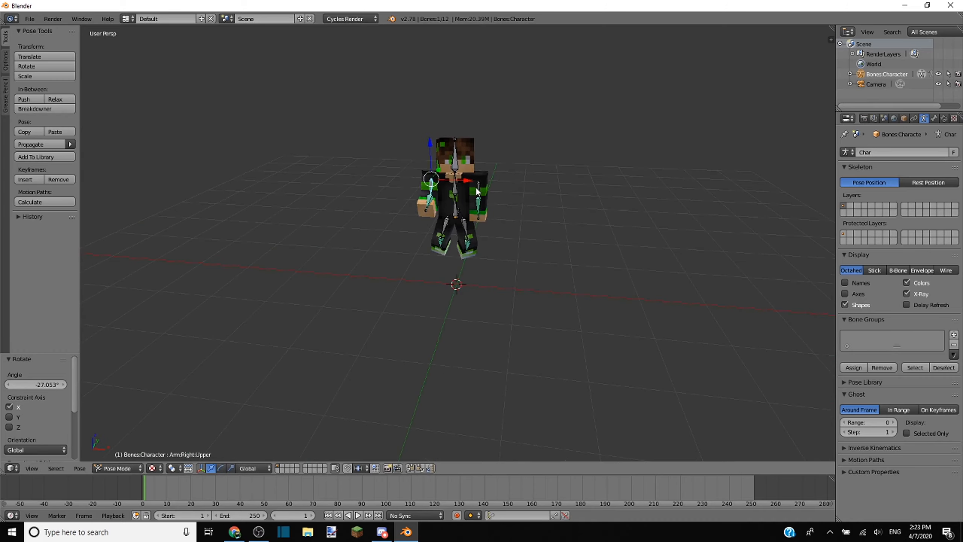
Step: Rotate the left upper arm bone and the left lower arm bone around the global X axis
right_click(476, 192)
key(r)
key(x)
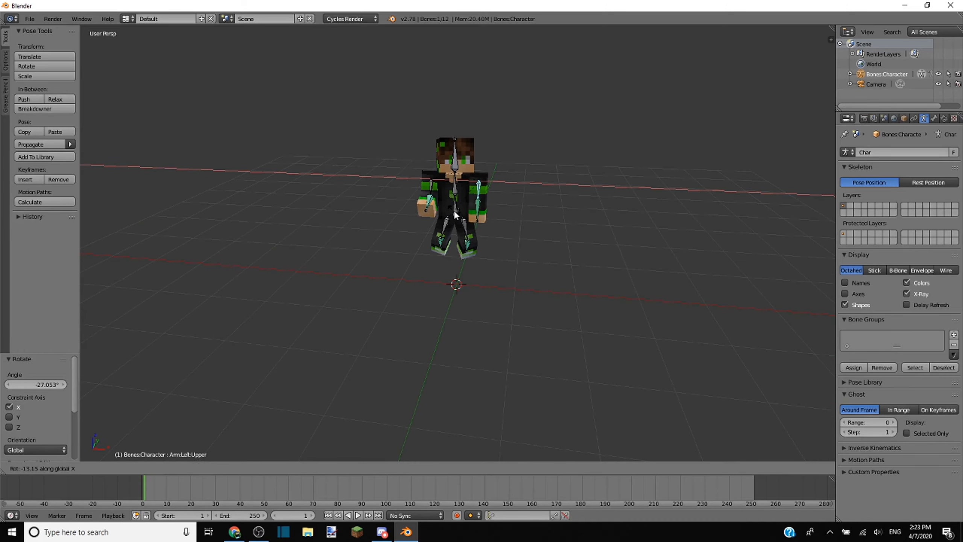
click(455, 212)
right_click(477, 209)
key(r)
key(x)
click(466, 212)
Step: Readjust the right upper arm bone with another rotation around the global X axis
middle_drag(519, 215, 566, 215)
right_click(427, 183)
key(r)
key(x)
click(429, 186)
Step: Rotate the left upper arm bone freely by about -25.2° to swing it away from the body
right_click(465, 194)
key(r)
click(478, 203)
Step: Tilt the right upper arm bone away from the body around the global Y axis
right_click(434, 195)
key(r)
key(z)
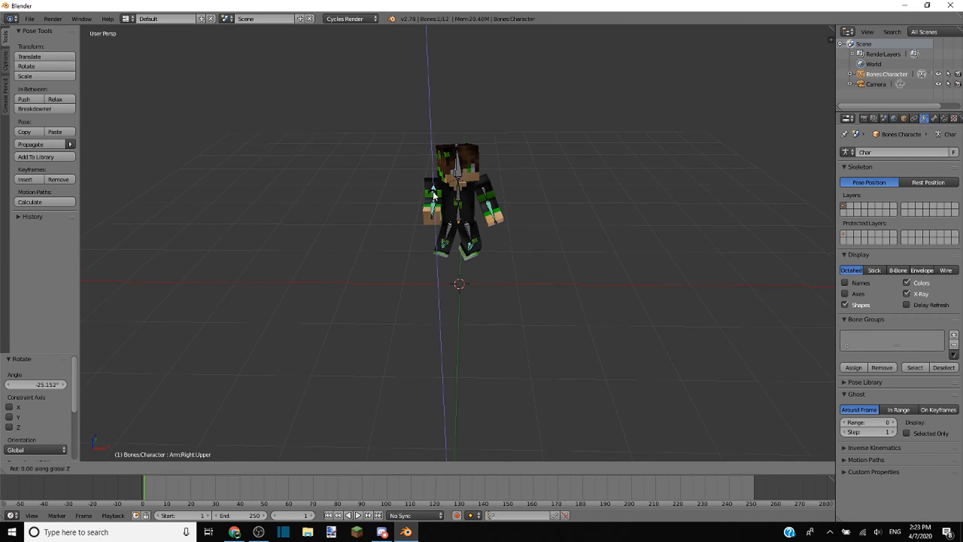
key(y)
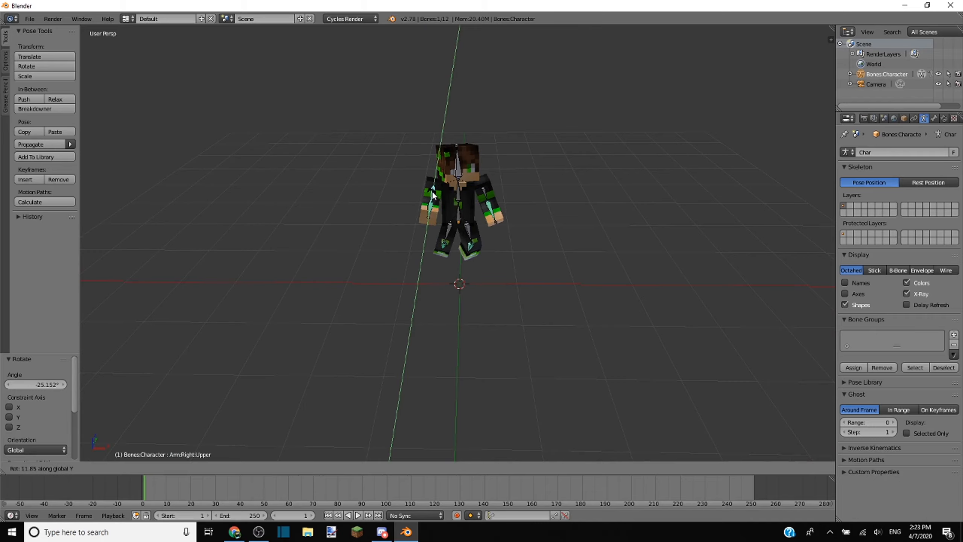
click(432, 191)
Step: Rotate the left upper leg bone around the global X axis
middle_drag(432, 191, 656, 223)
right_click(454, 226)
key(r)
key(z)
key(x)
click(444, 222)
Step: Rotate the right upper leg bone about -10.5° around the global X axis
right_click(440, 225)
key(r)
key(x)
click(455, 219)
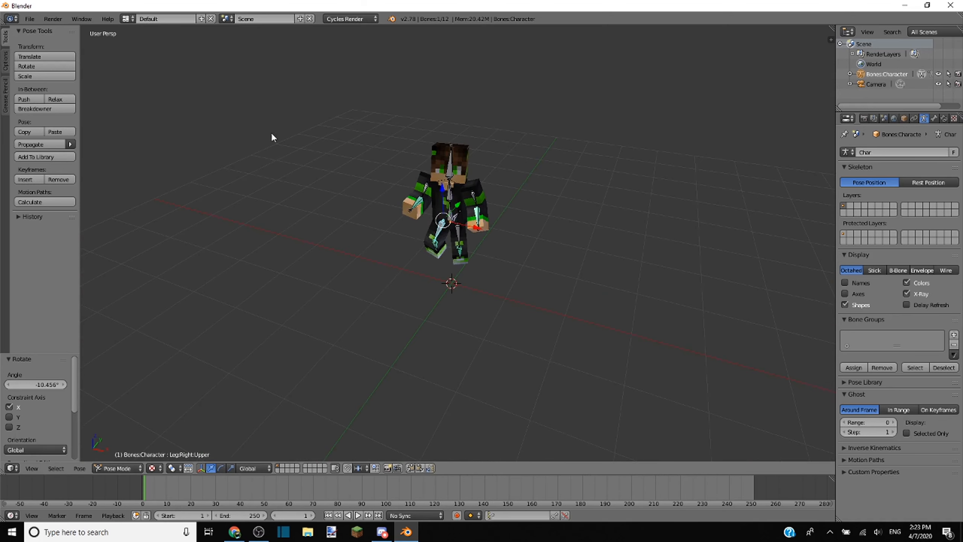
Step: Append the Diamond Sword object from Jerry's Sword Pack Cycles V2.blend in the Jerry's Sword Rig folder
click(29, 19)
click(78, 175)
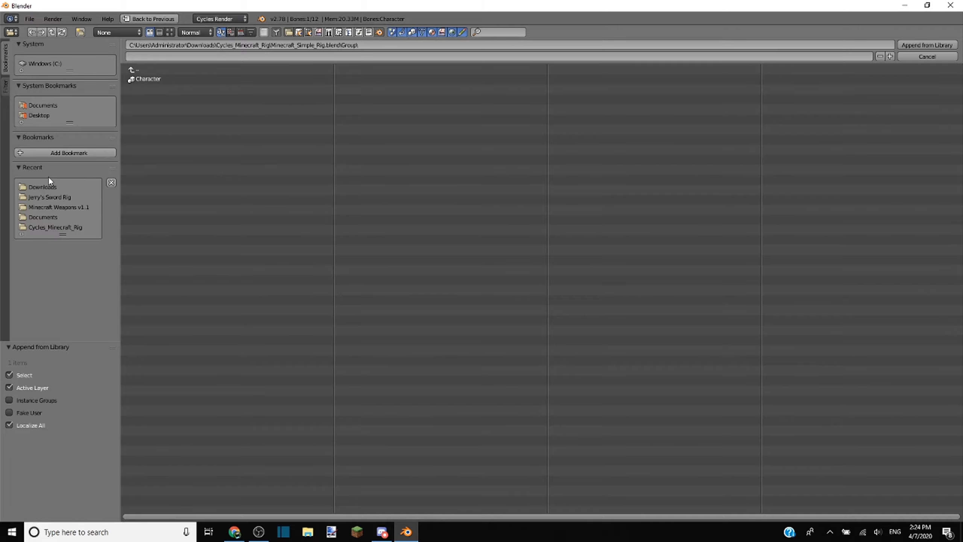
click(59, 197)
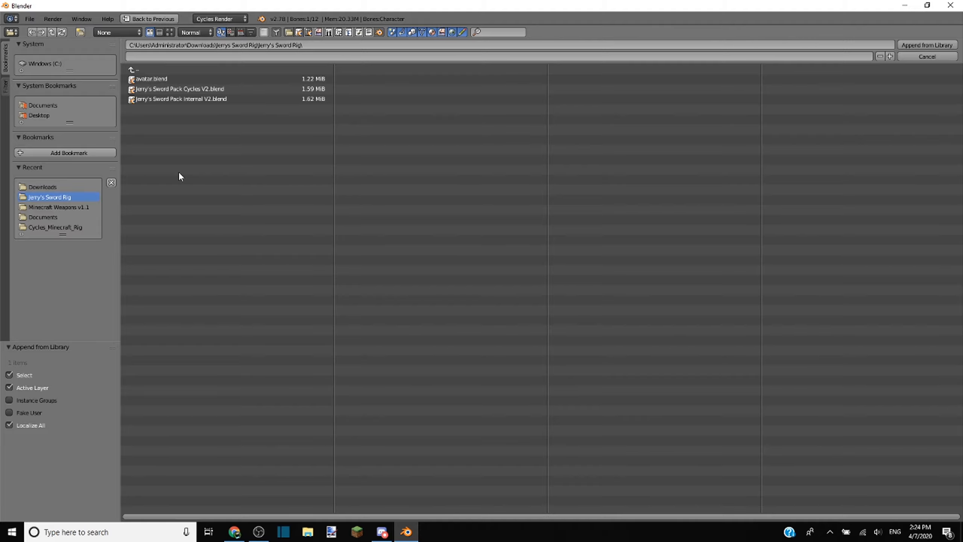
double_click(245, 88)
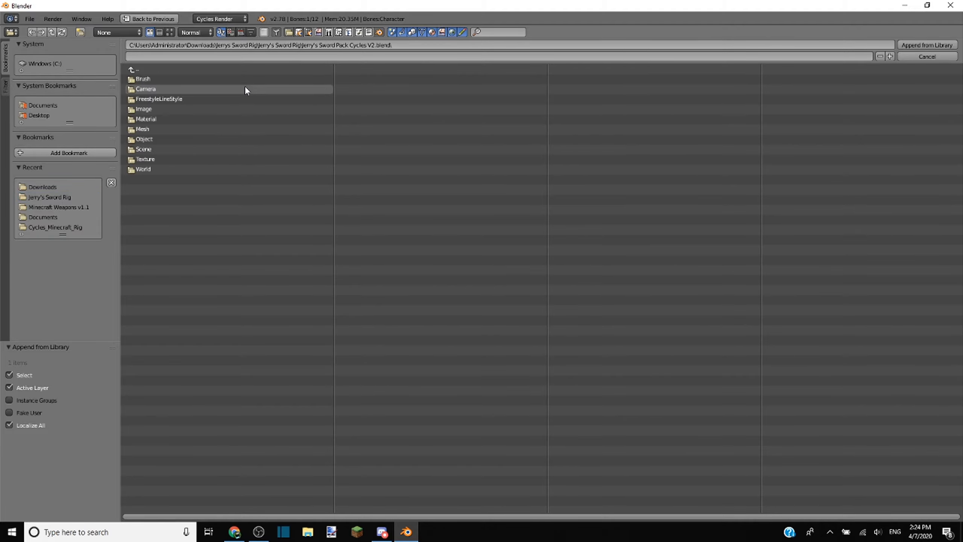
click(148, 139)
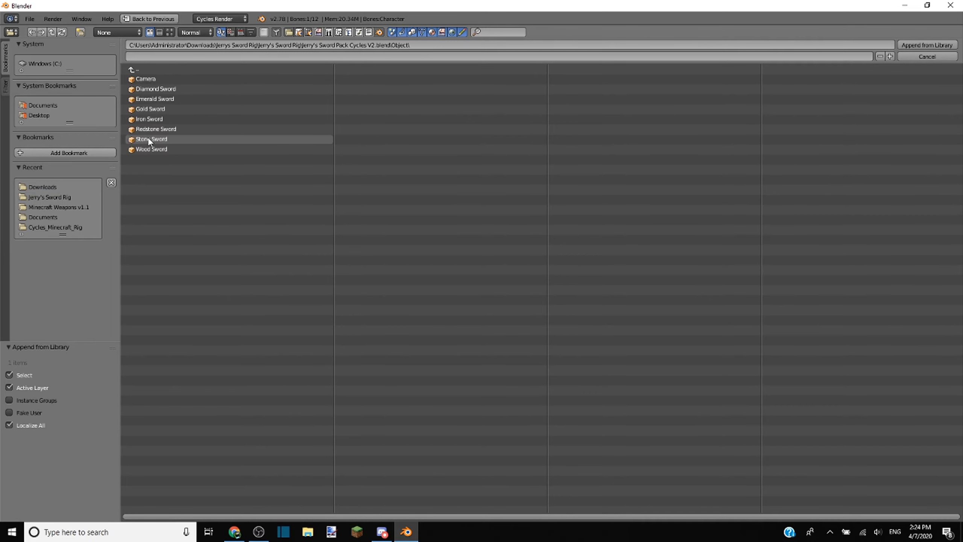
double_click(156, 88)
Step: Move the diamond sword to the character's feet, about 3.3 along X, 0.04 along Y and 0.34 along Z
middle_drag(360, 238, 433, 193)
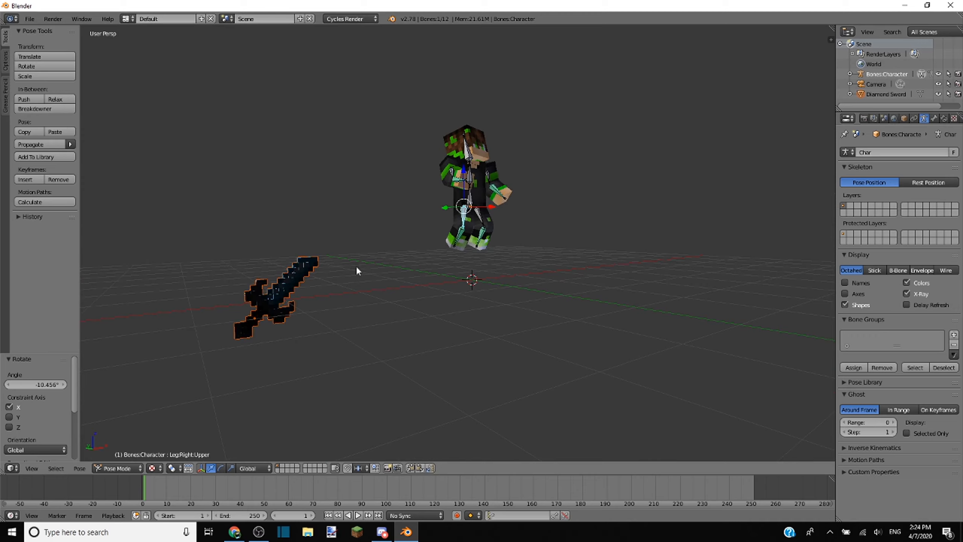
right_click(267, 297)
key(r)
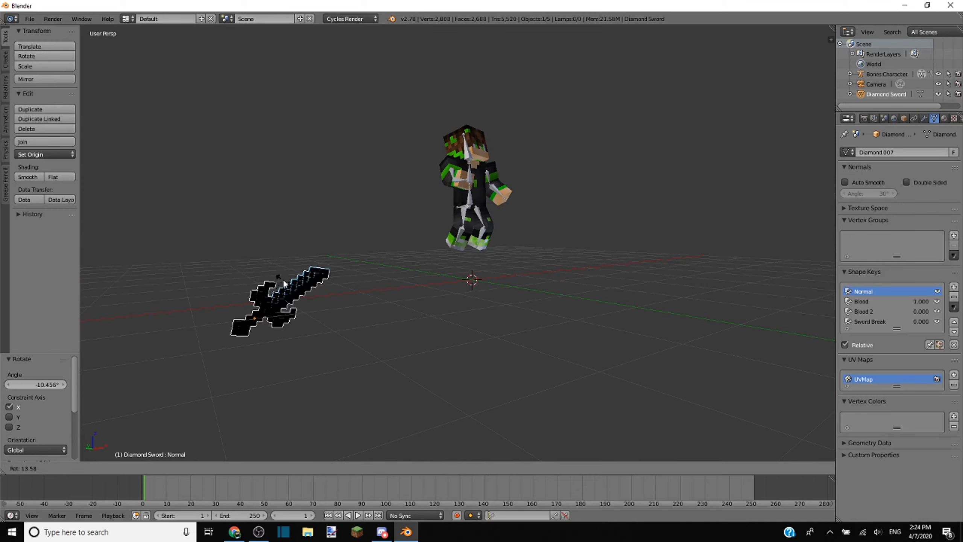
key(Escape)
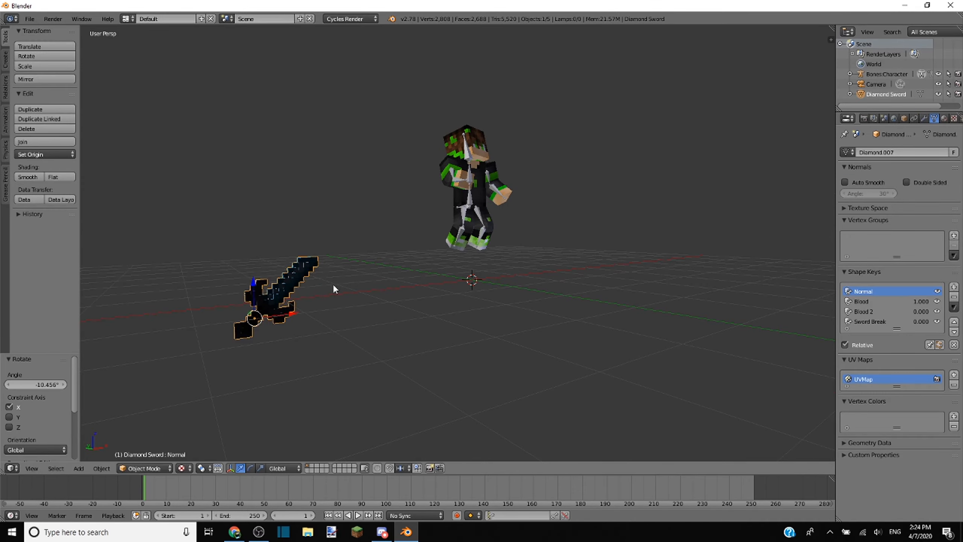
middle_drag(333, 283, 274, 303)
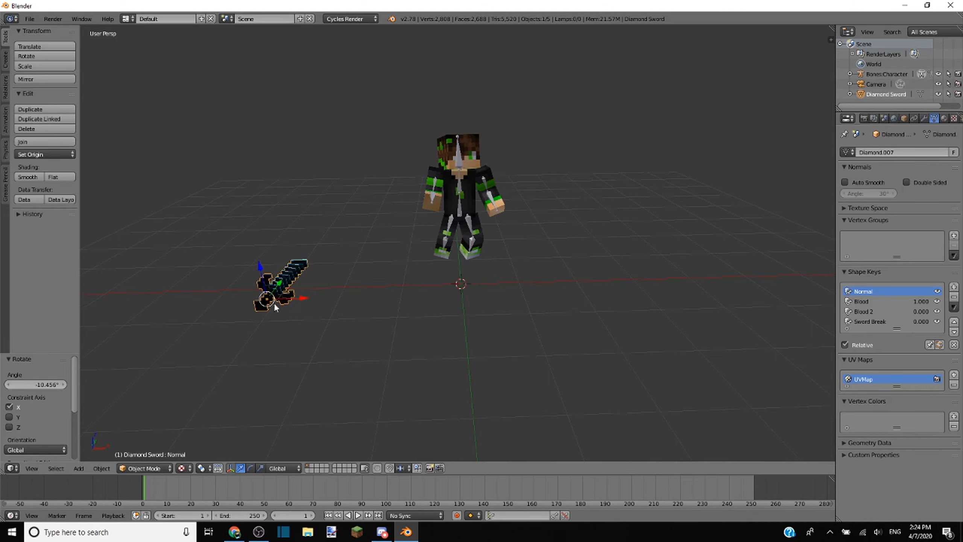
key(g)
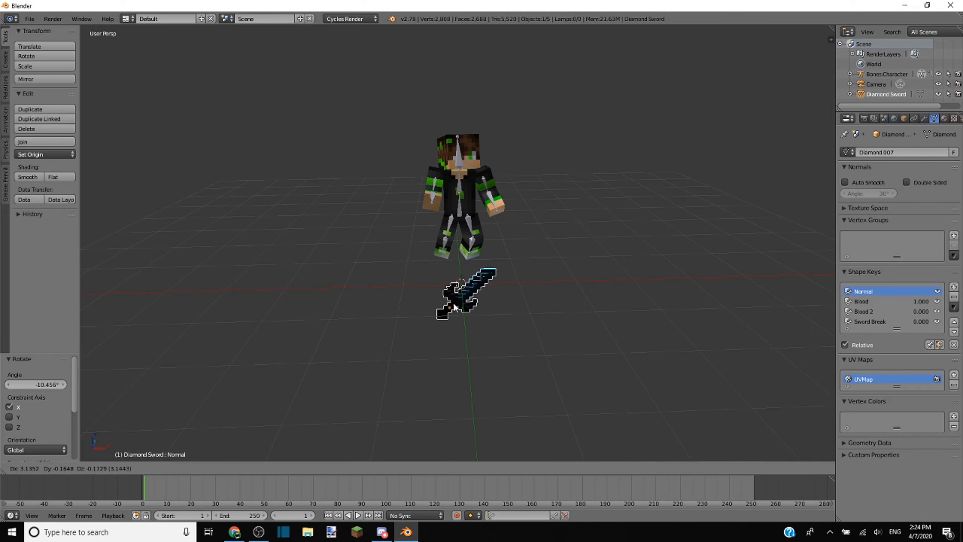
click(463, 274)
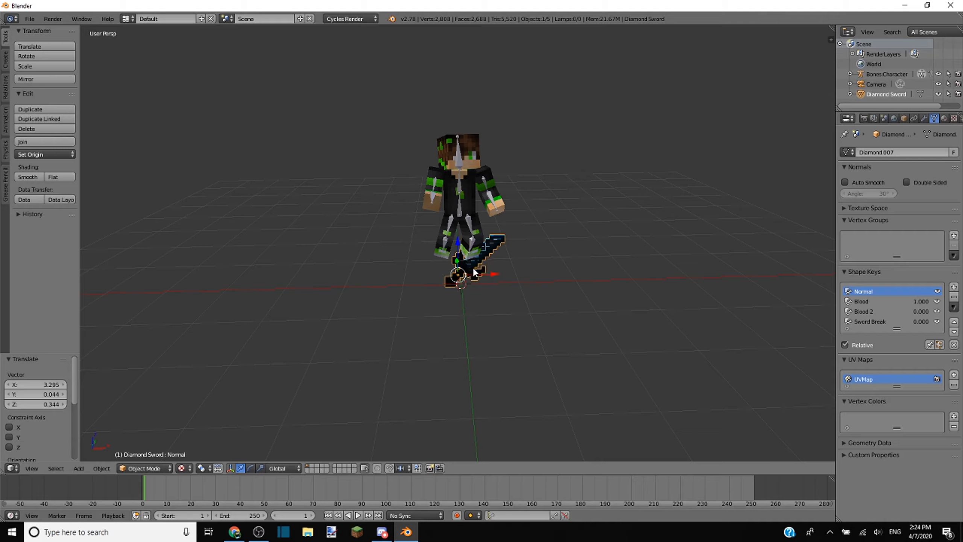
Step: Move the diamond sword axis by axis up beside the character's left hand, finishing with 0.485 along X
middle_drag(474, 272, 367, 290)
drag(468, 265, 436, 266)
middle_drag(455, 265, 519, 261)
drag(421, 280, 434, 207)
middle_drag(435, 207, 433, 228)
drag(433, 229, 469, 234)
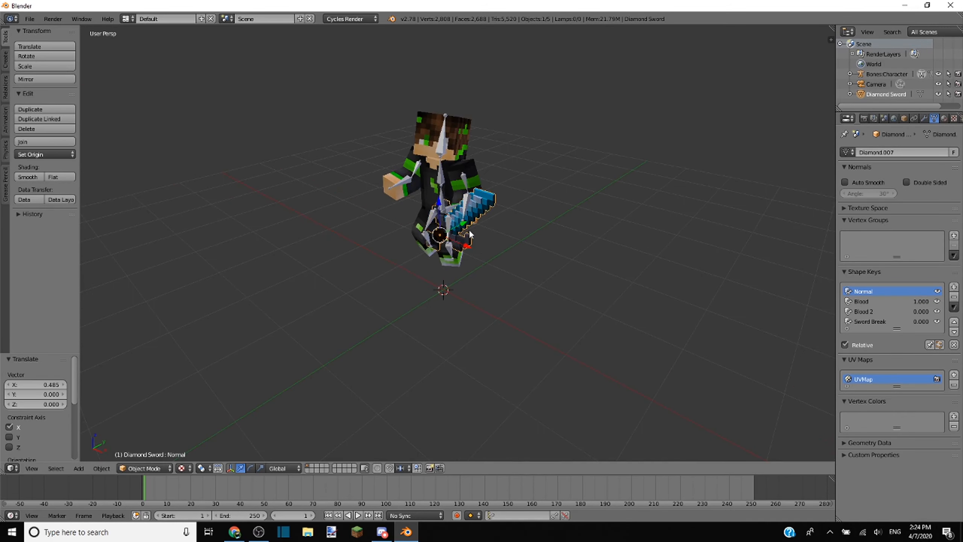
Step: Rotate the diamond sword about 265.7° around the global Z axis and -14.4° around the global Y axis
middle_drag(469, 234, 497, 213)
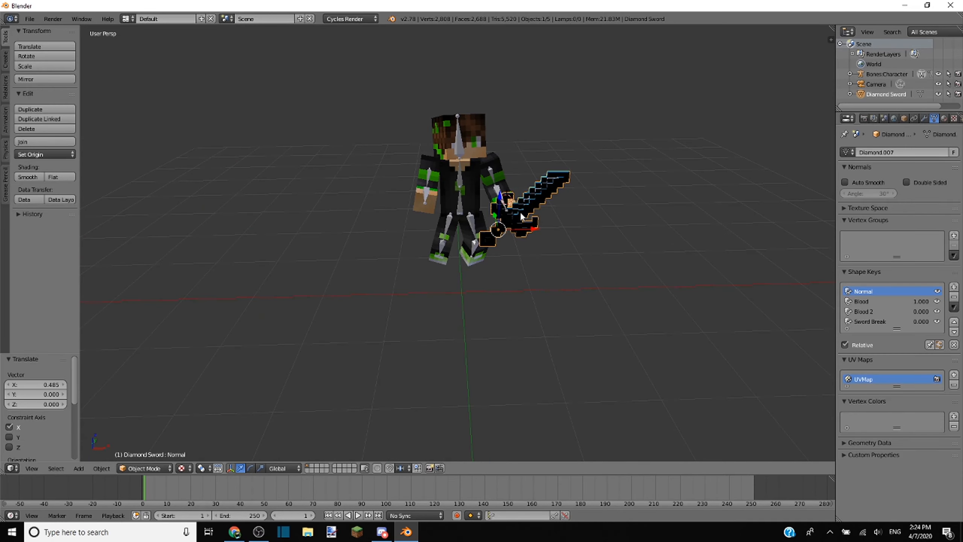
key(r)
key(z)
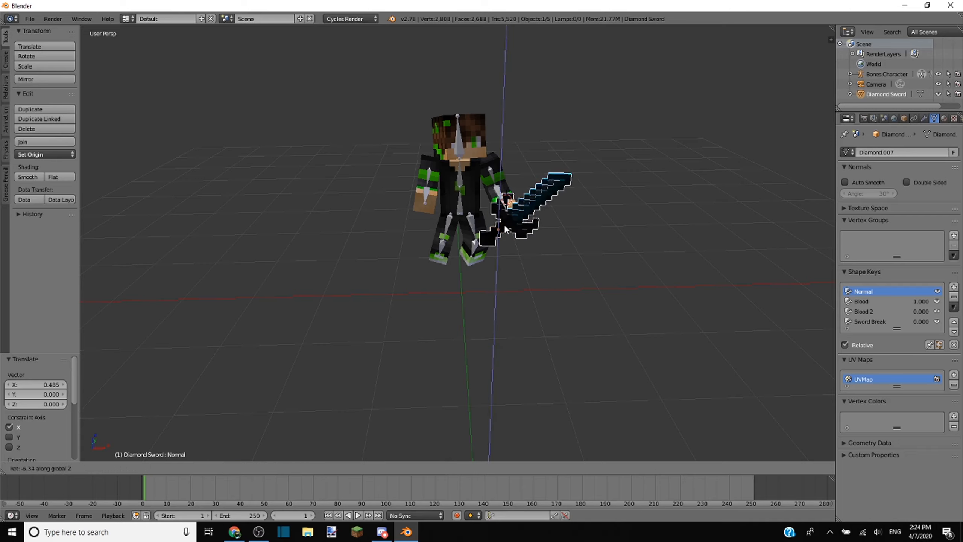
click(511, 249)
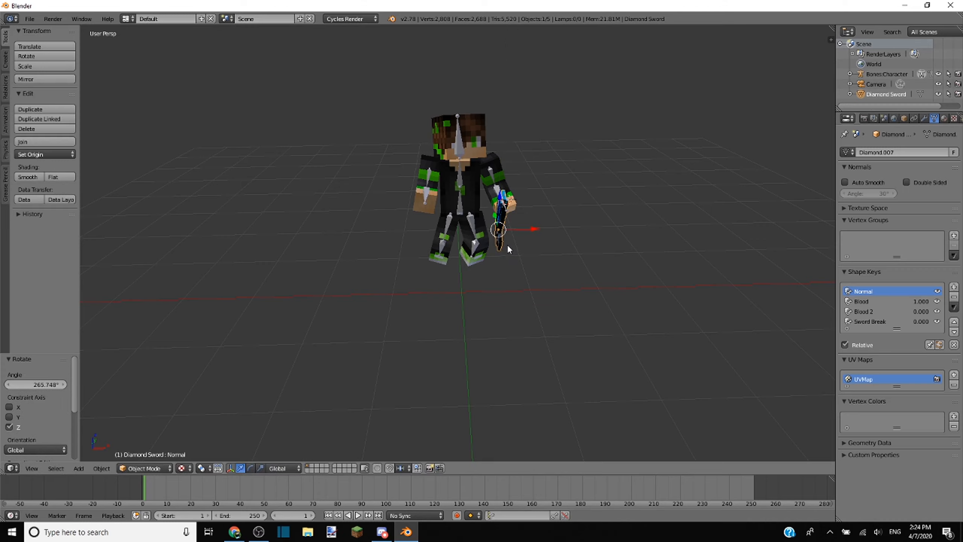
key(r)
key(y)
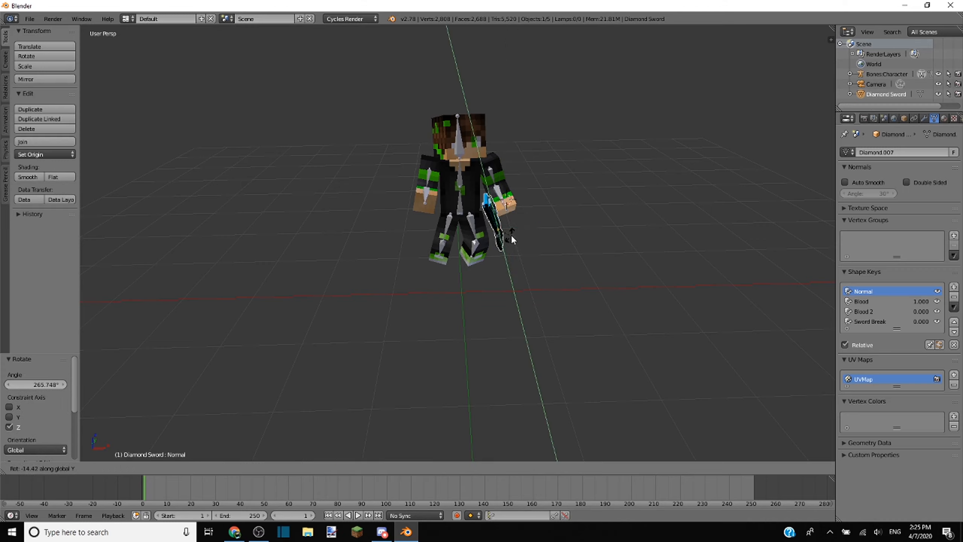
click(510, 236)
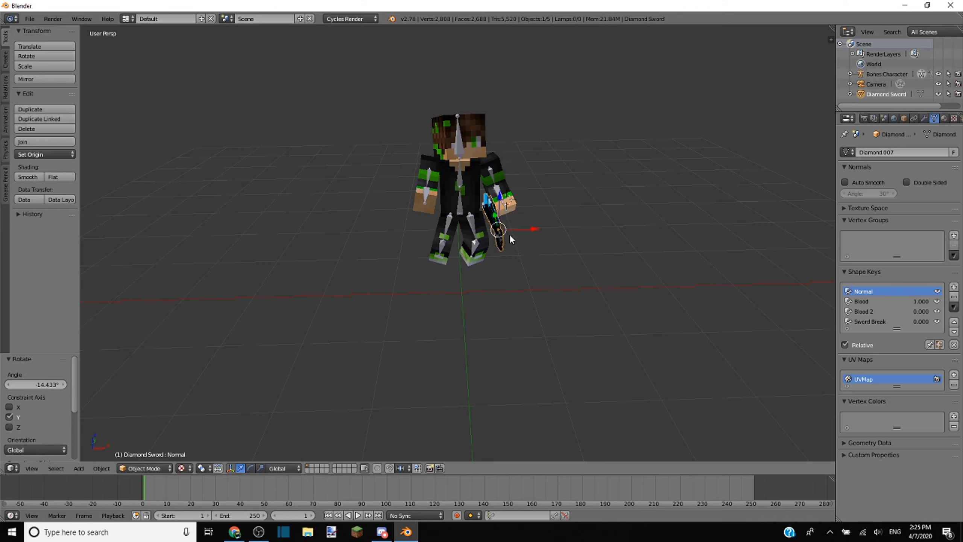
Step: Tilt the diamond sword slightly around the global X axis and move it about 0.377 along Y and 0.139 along X
key(r)
key(x)
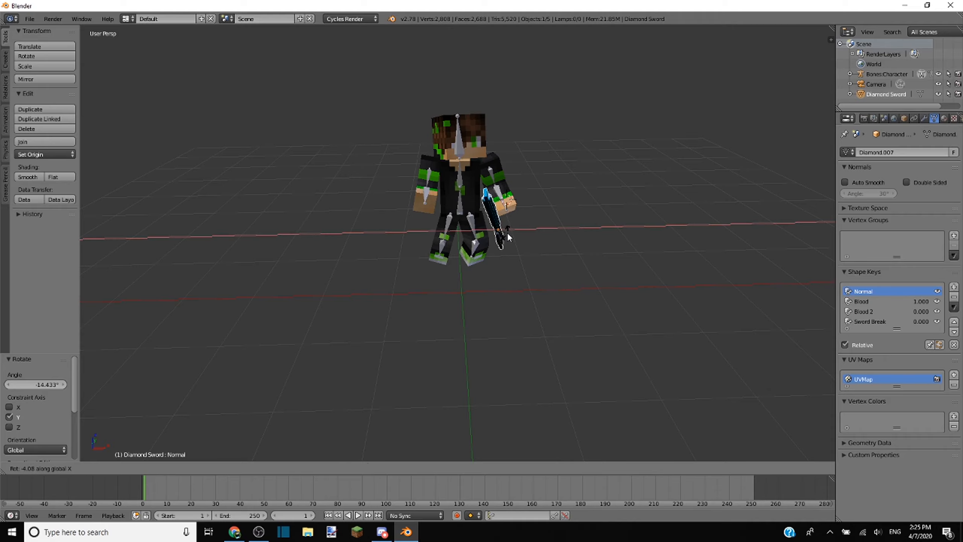
click(510, 250)
middle_drag(510, 250, 540, 215)
key(g)
key(y)
click(437, 210)
key(g)
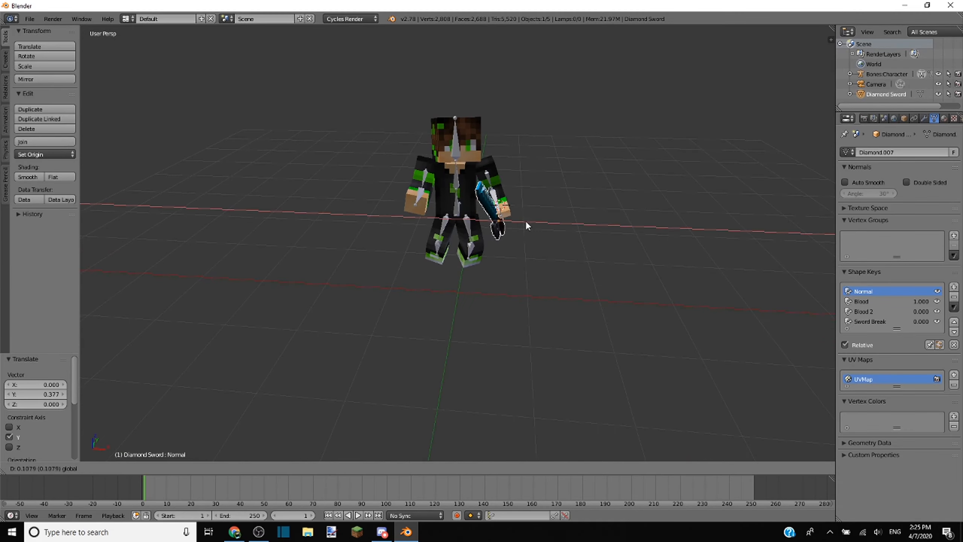
click(528, 219)
Step: Rotate the diamond sword about 9.7° around the global Z axis and nudge it about 0.031 along Y and 0.006 along X
key(r)
key(z)
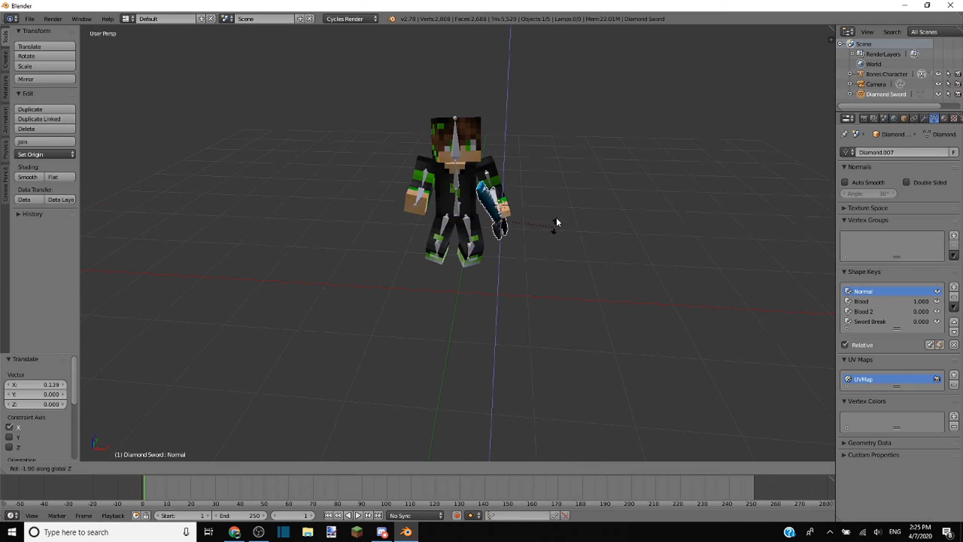
click(539, 219)
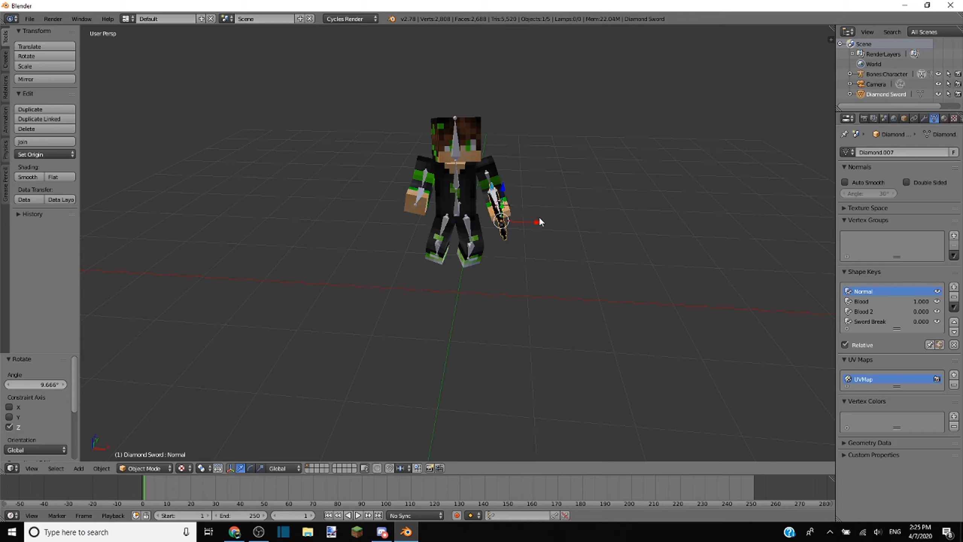
middle_drag(540, 222, 429, 203)
drag(425, 186, 452, 201)
middle_drag(452, 204, 549, 218)
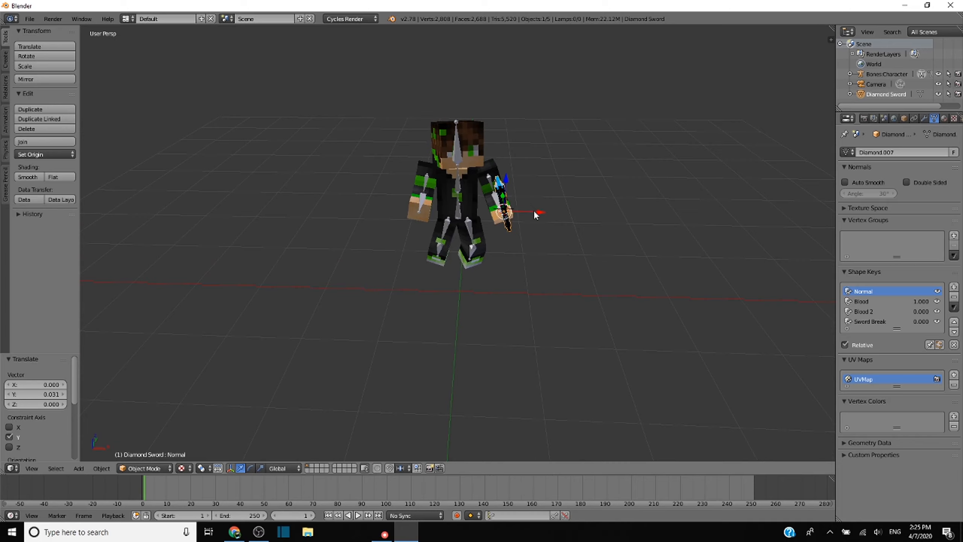
drag(534, 212, 534, 211)
Step: Rotate the diamond sword about 5.6° around the global X axis so it fits the character's left hand
middle_drag(544, 214, 433, 198)
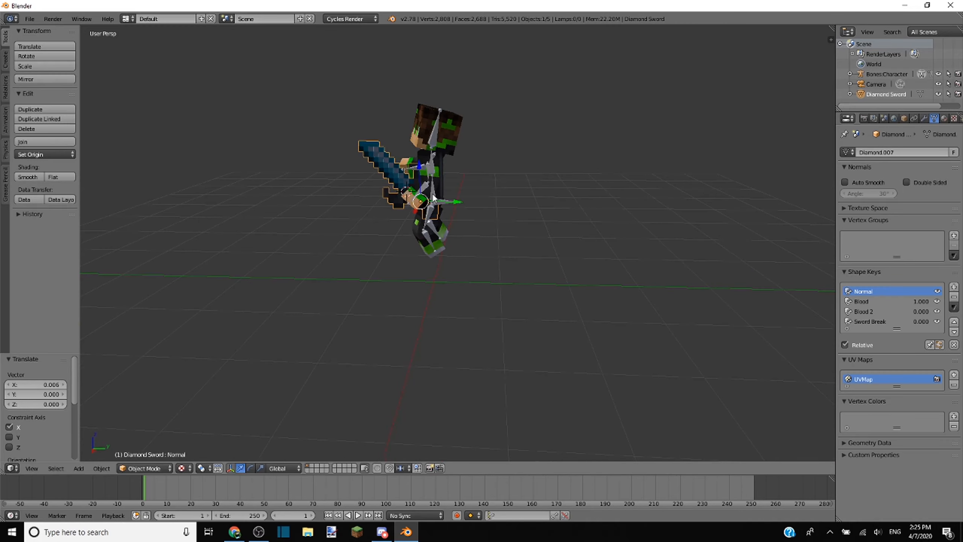
key(r)
key(x)
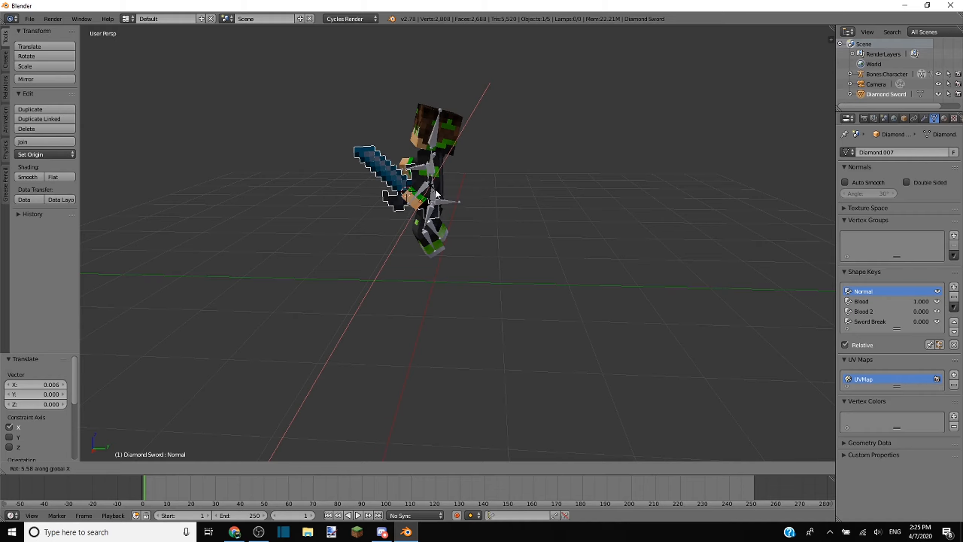
click(436, 193)
Step: Preview the character and its held sword in rendered shading from several sides
middle_drag(436, 194, 496, 216)
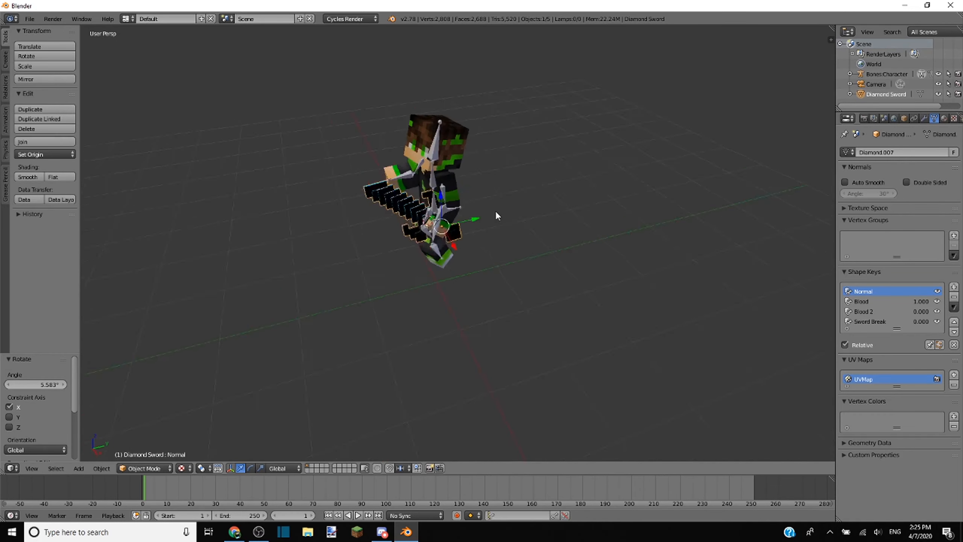
key(shift+z)
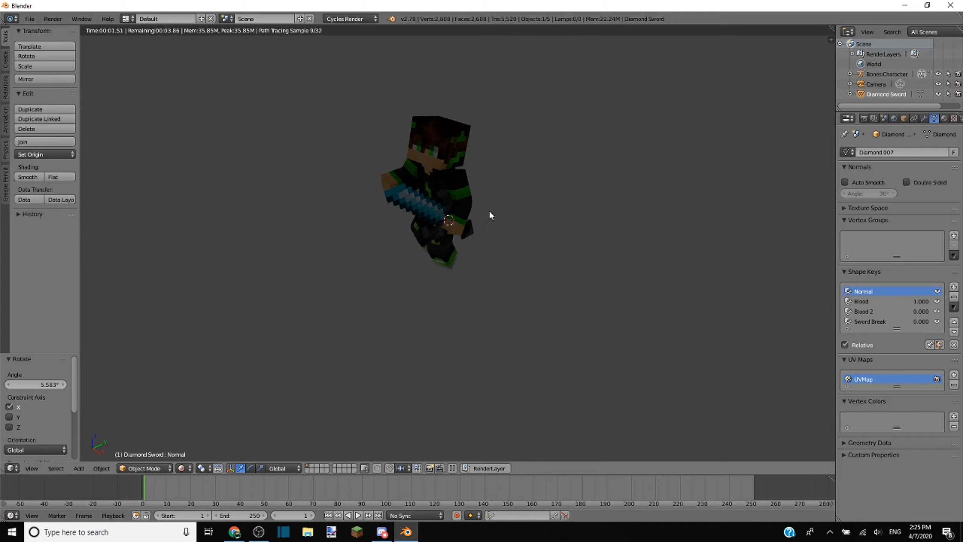
middle_drag(490, 210, 580, 186)
key(shift+z)
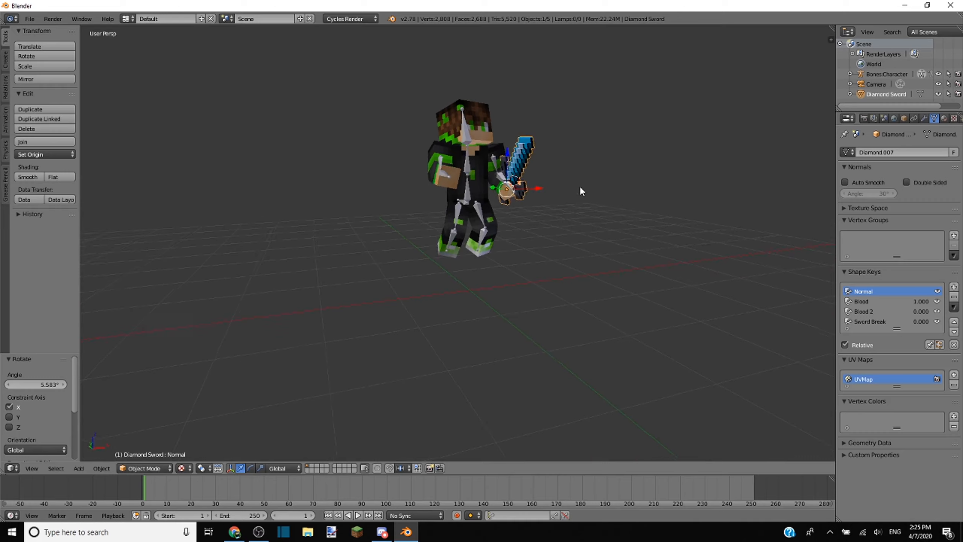
key(shift+z)
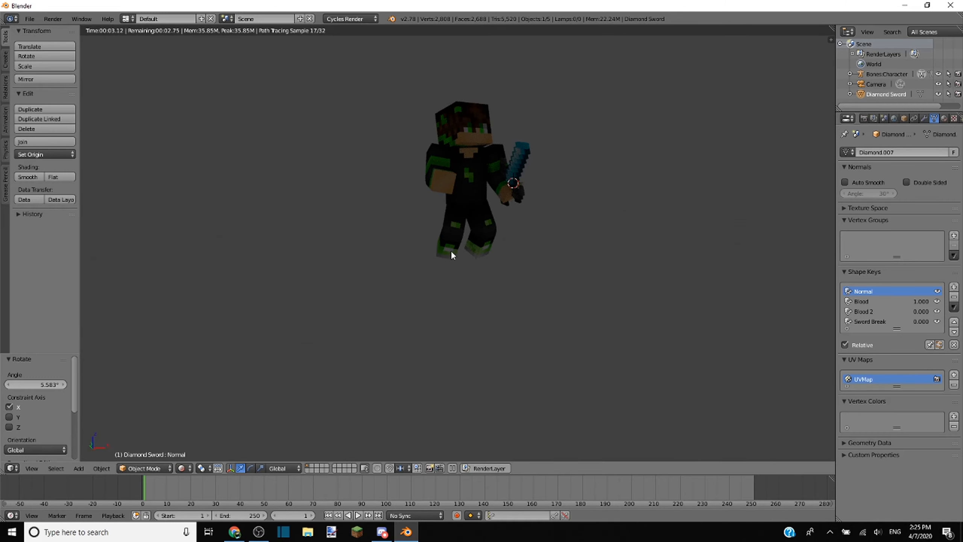
key(shift+z)
mouse_move(447, 258)
middle_down()
mouse_move(344, 289)
mouse_move(376, 274)
middle_up()
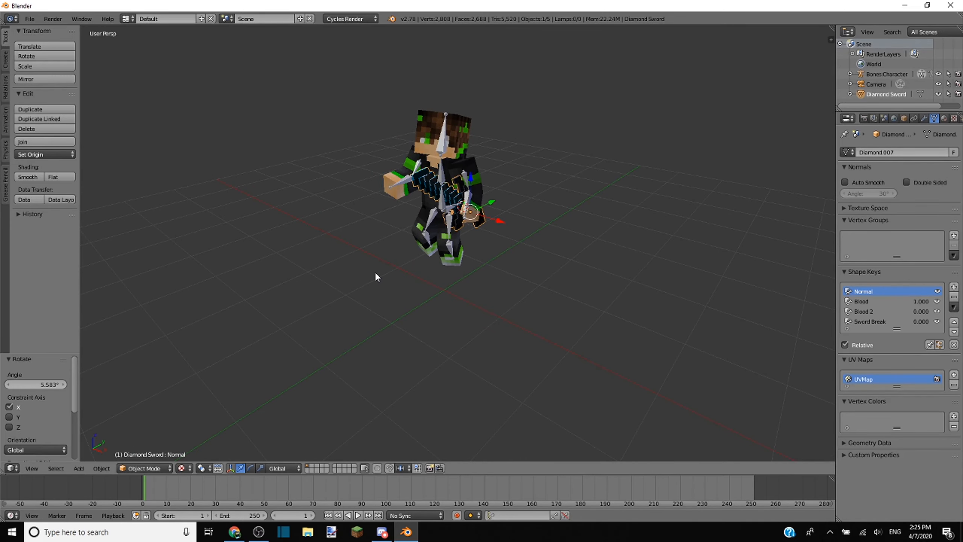
Step: Place the 3D cursor in front of the character's feet and add a mesh plane there
key(shift+a)
mouse_move(305, 278)
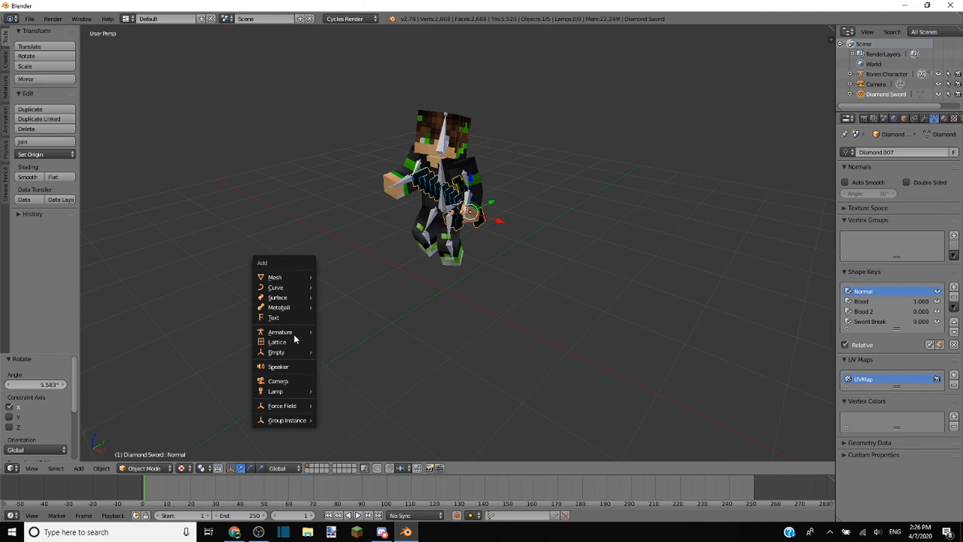
click(404, 301)
key(shift+a)
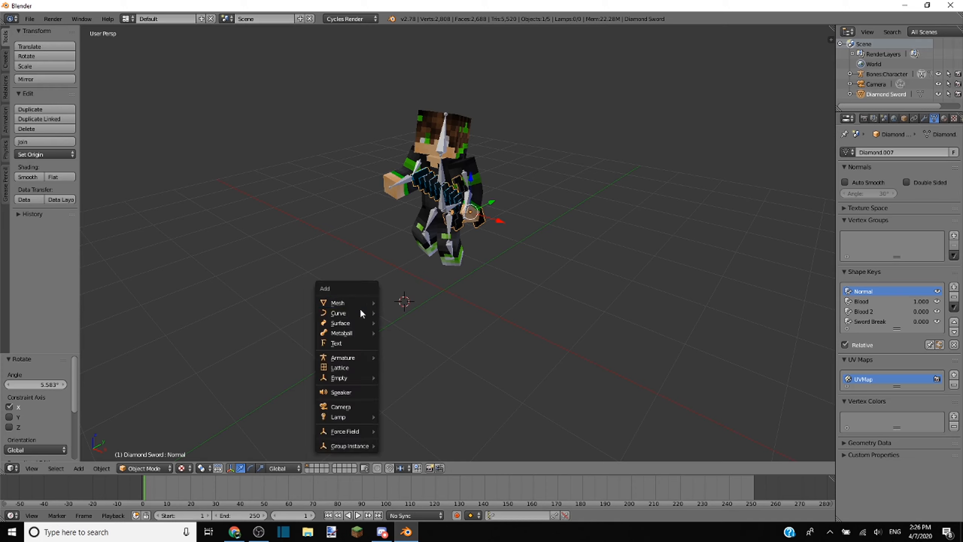
key(Escape)
key(shift+a)
mouse_move(317, 322)
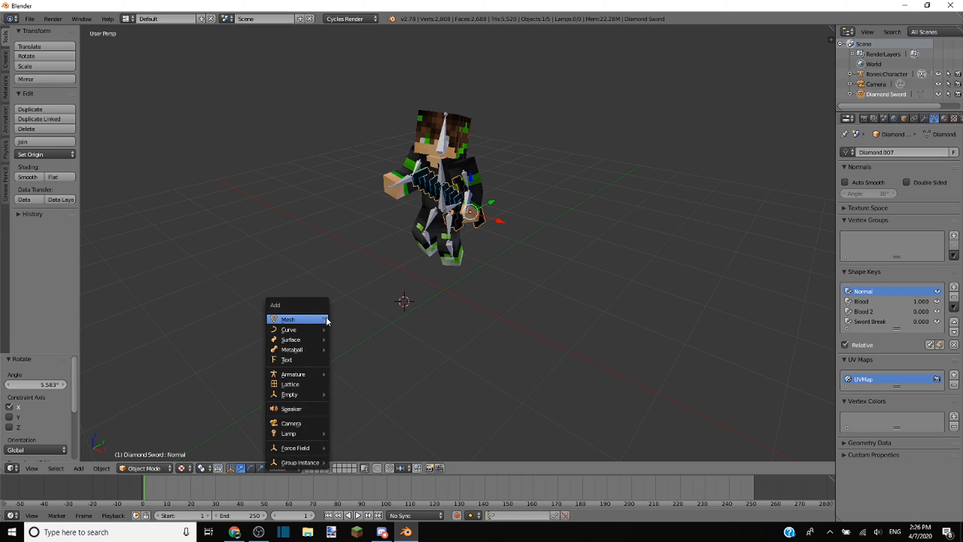
click(346, 324)
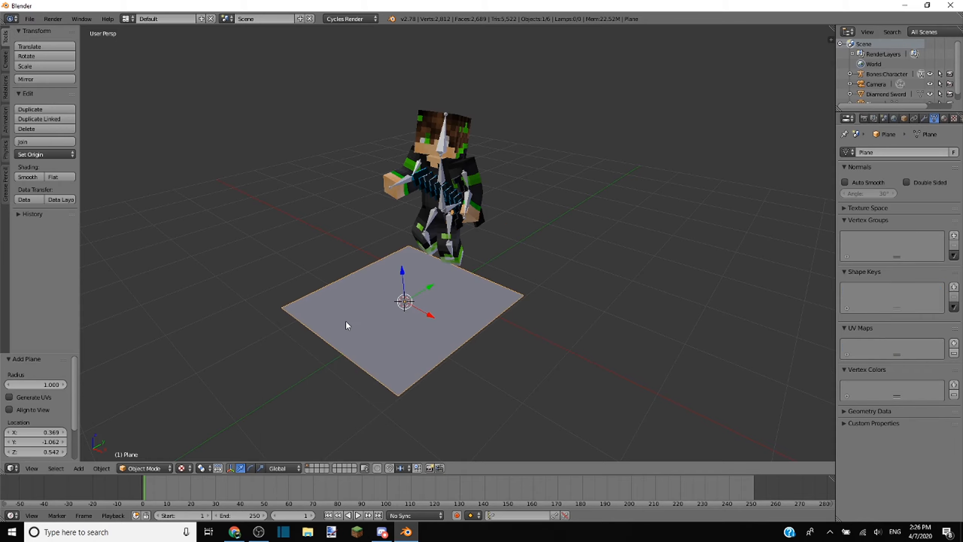
Step: Move the plane away from the character's front, about -0.802 along the Y axis
middle_drag(428, 318, 493, 308)
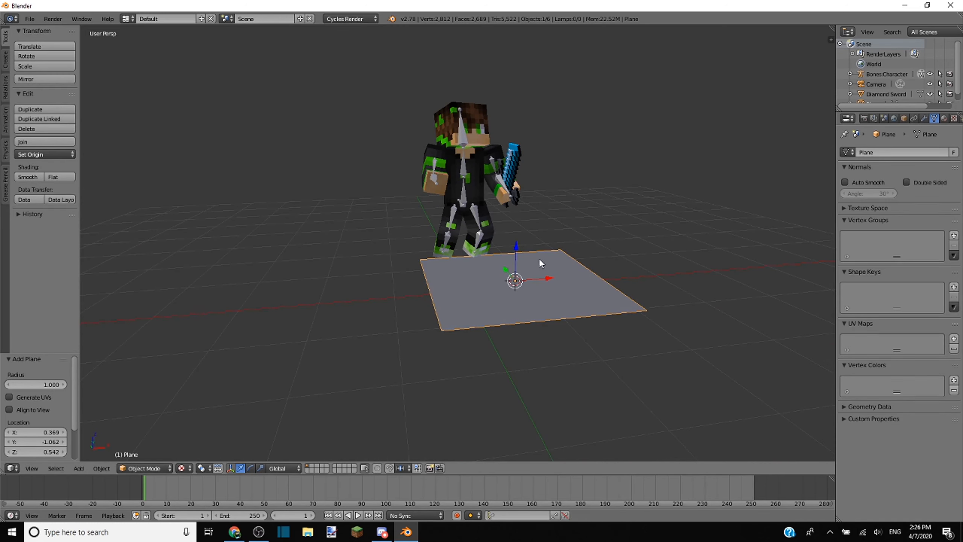
scroll(542, 258, down, 4)
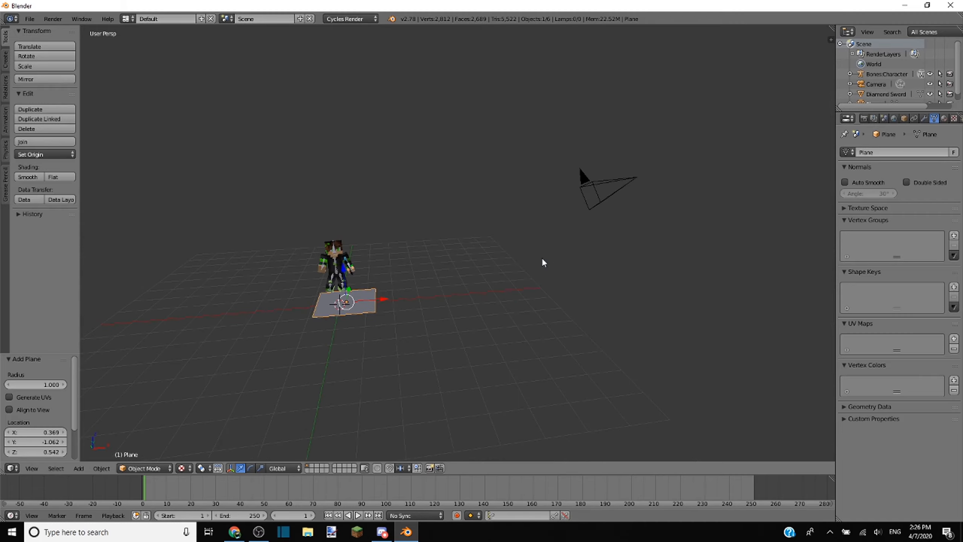
middle_drag(542, 257, 436, 279)
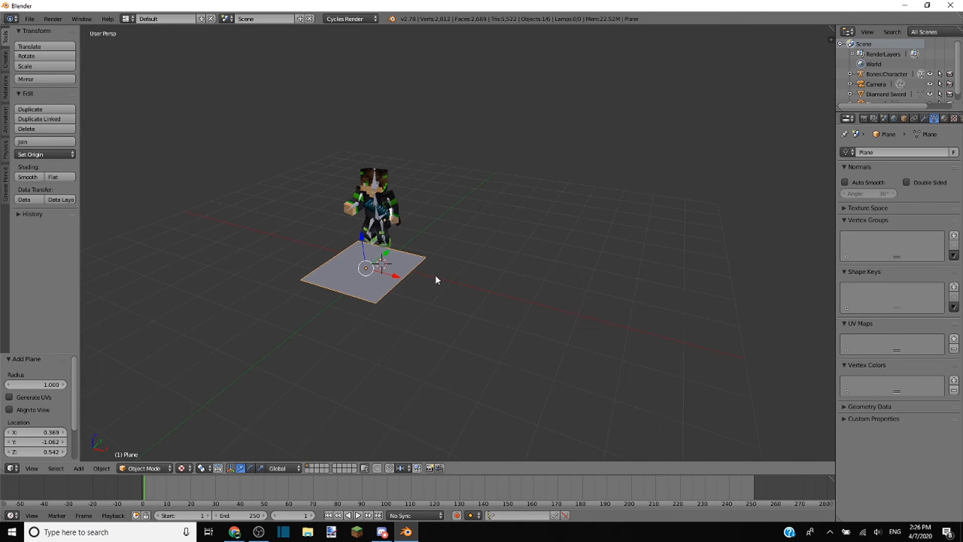
scroll(367, 279, up, 4)
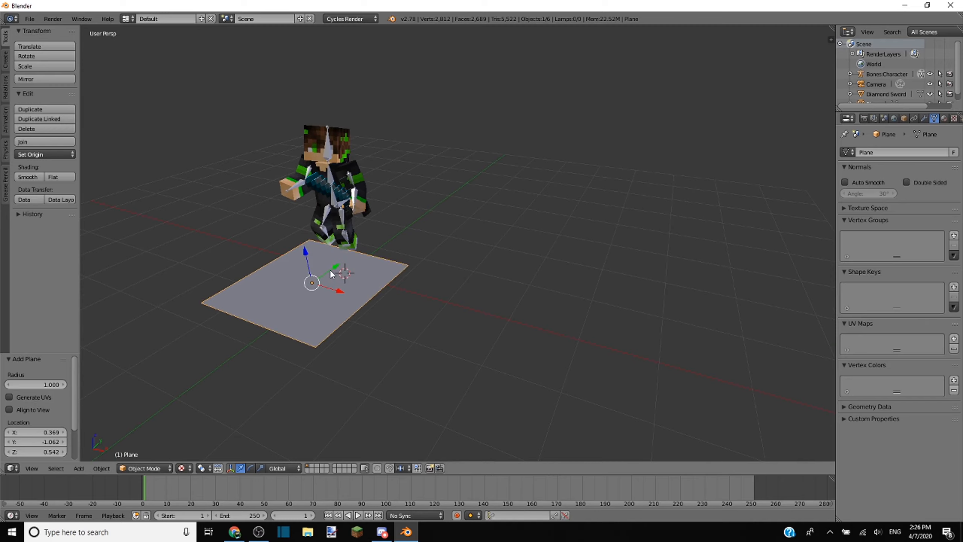
drag(330, 270, 280, 286)
middle_drag(280, 286, 359, 286)
scroll(382, 280, up, 3)
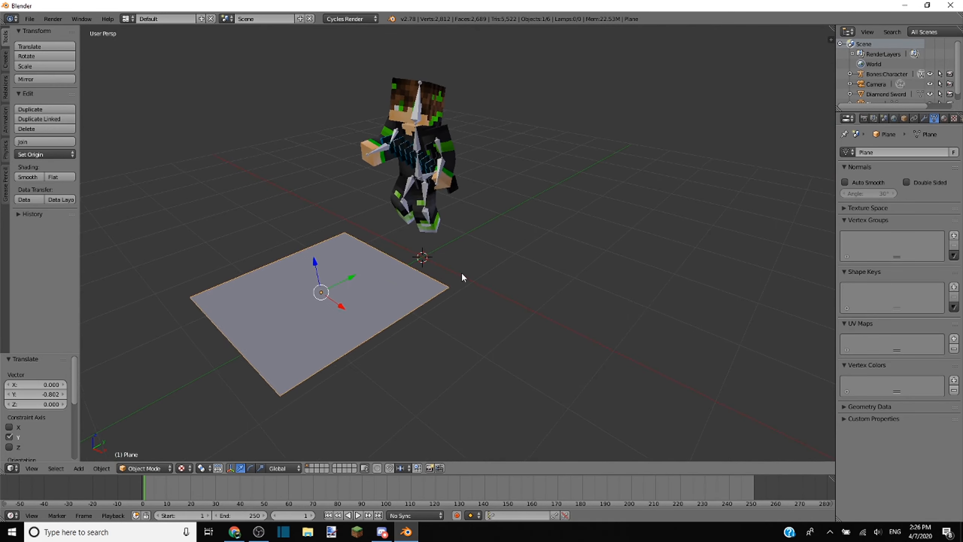
Step: Stand the plane upright by rotating it about 84.4° around the global X axis
middle_drag(463, 277, 448, 278)
key(r)
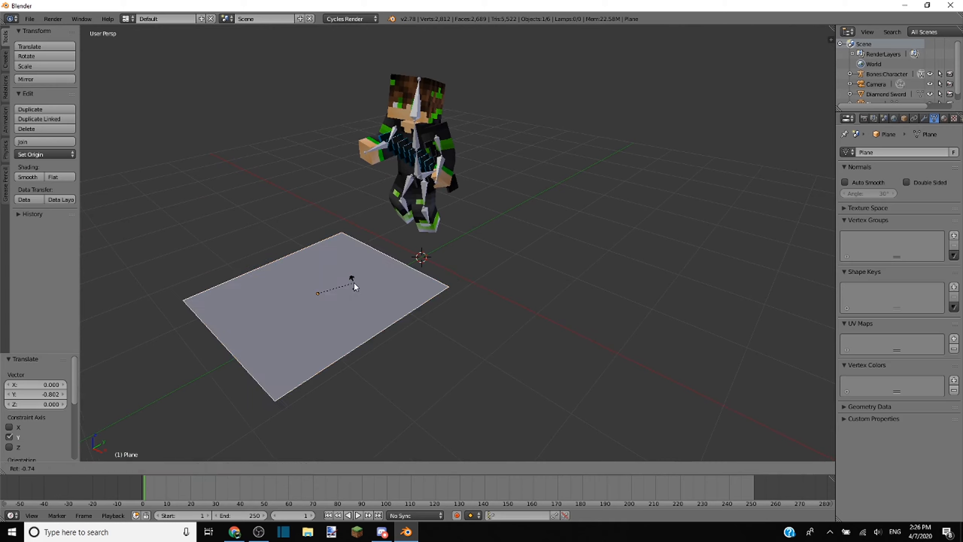
key(x)
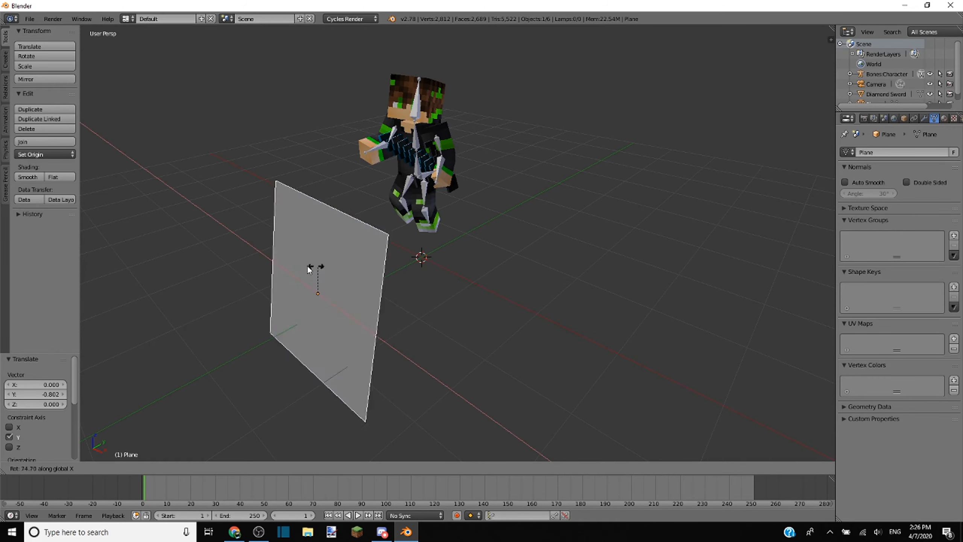
click(312, 262)
Step: Move the upright plane about -0.948 along X and raise it about 1.206 along Z
middle_drag(424, 265, 434, 264)
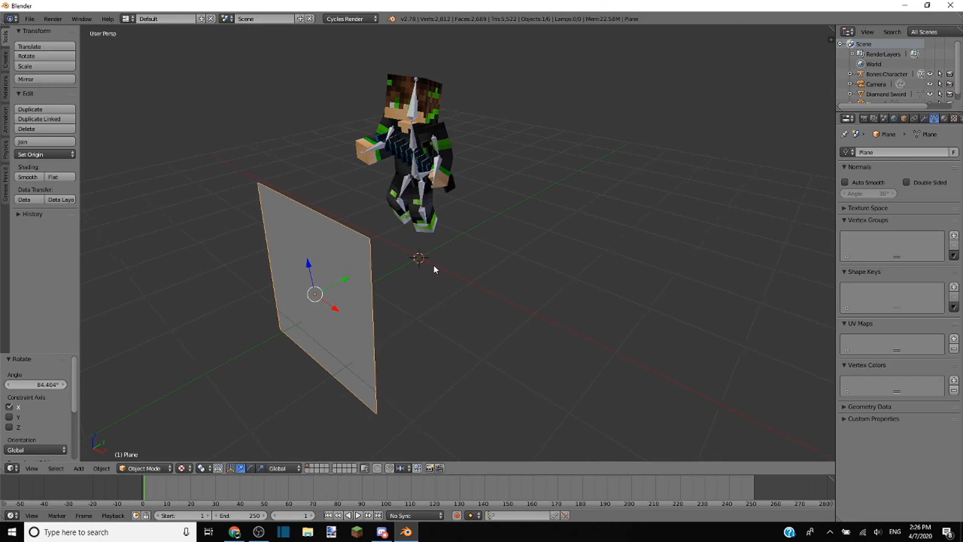
key(g)
key(z)
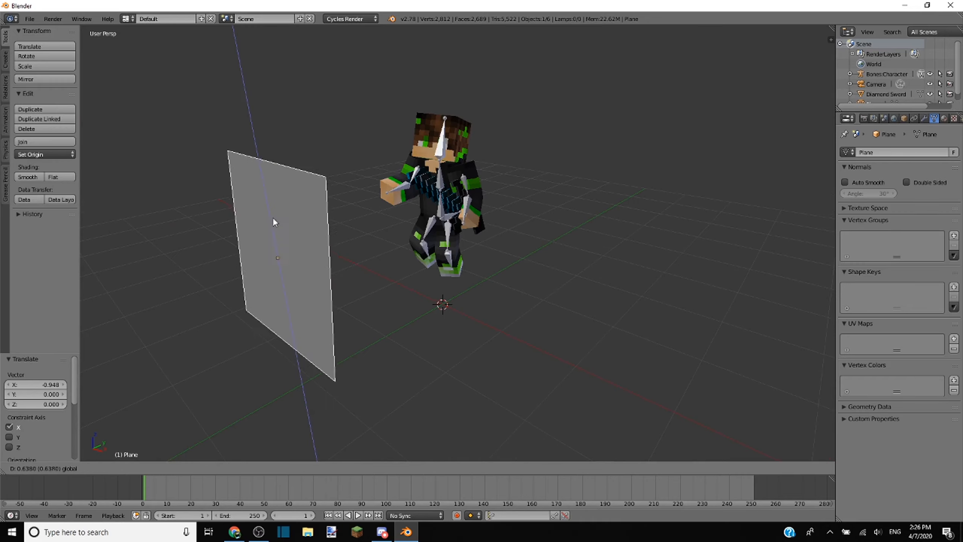
drag(273, 217, 272, 178)
middle_drag(455, 184, 436, 189)
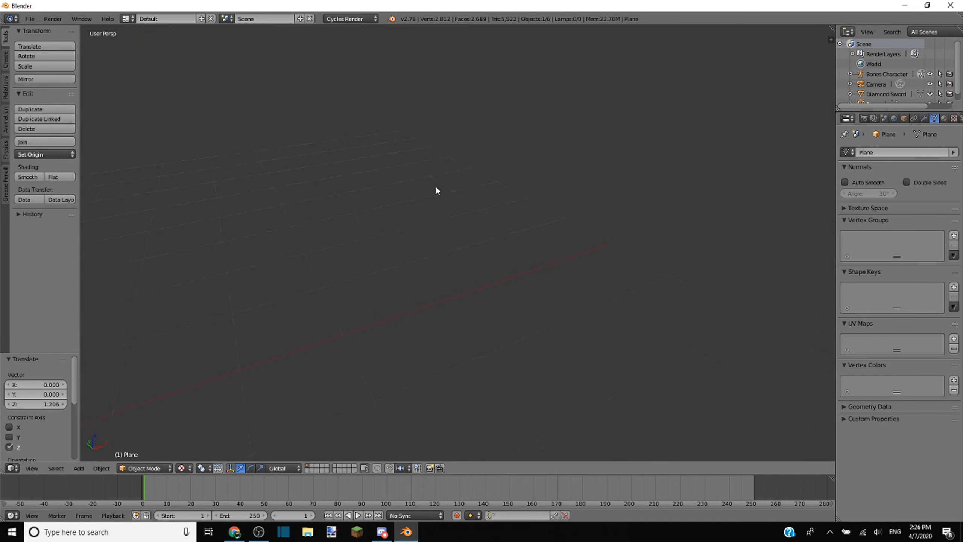
middle_drag(338, 193, 215, 186)
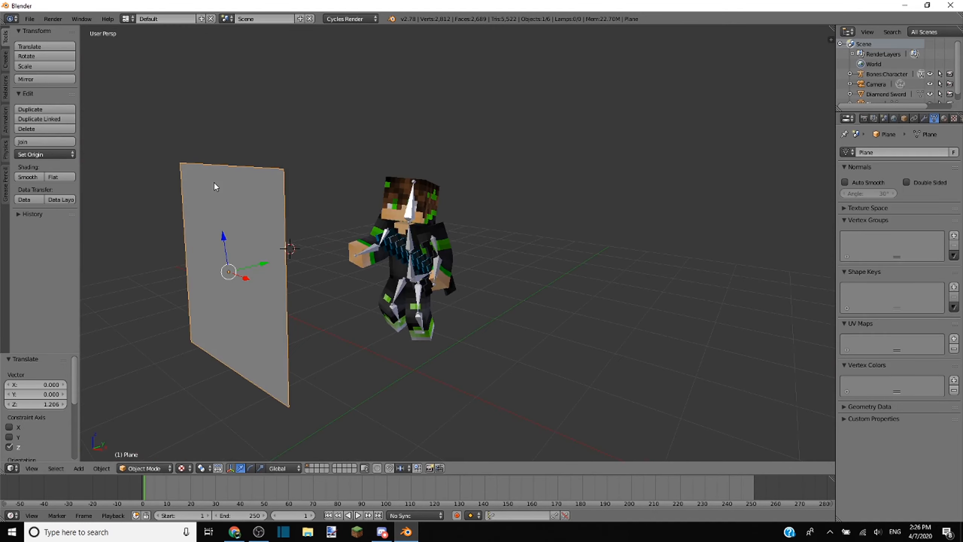
Step: Reset the 3D cursor, place it at the character's left shoulder, and briefly preview the scene in rendered shading
key(shift+c)
scroll(379, 262, up, 6)
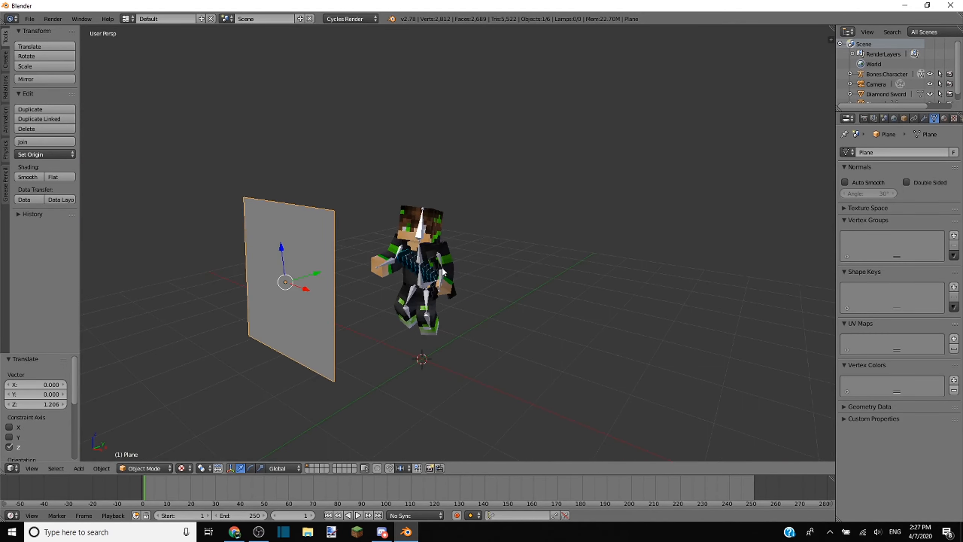
scroll(442, 272, up, 3)
click(435, 253)
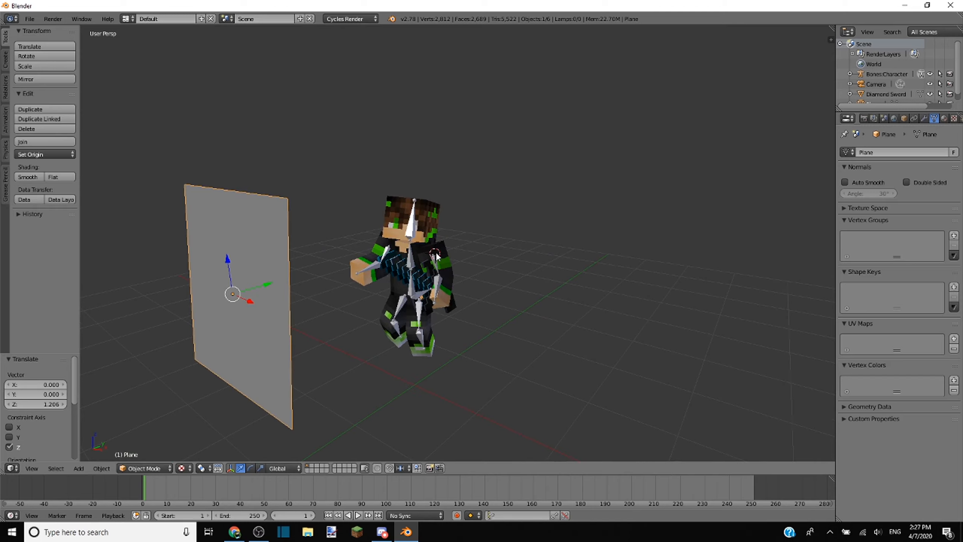
mouse_move(435, 254)
middle_down()
mouse_move(426, 255)
mouse_move(441, 257)
middle_up()
key(shift+z)
key(shift+z)
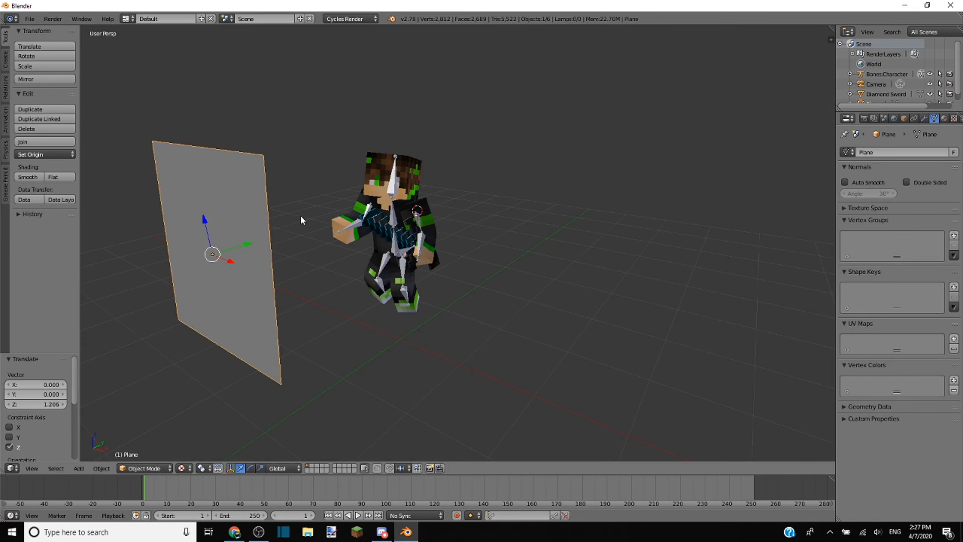
Step: Rotate the plane about 4.8° around the global X axis and move it about 0.484 along X in front of the character
middle_drag(334, 230, 293, 200)
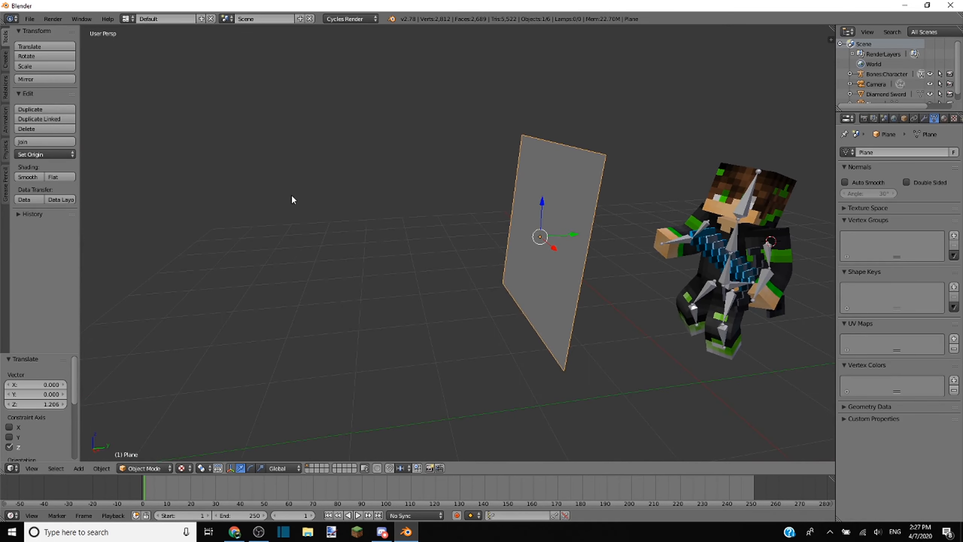
key(r)
key(x)
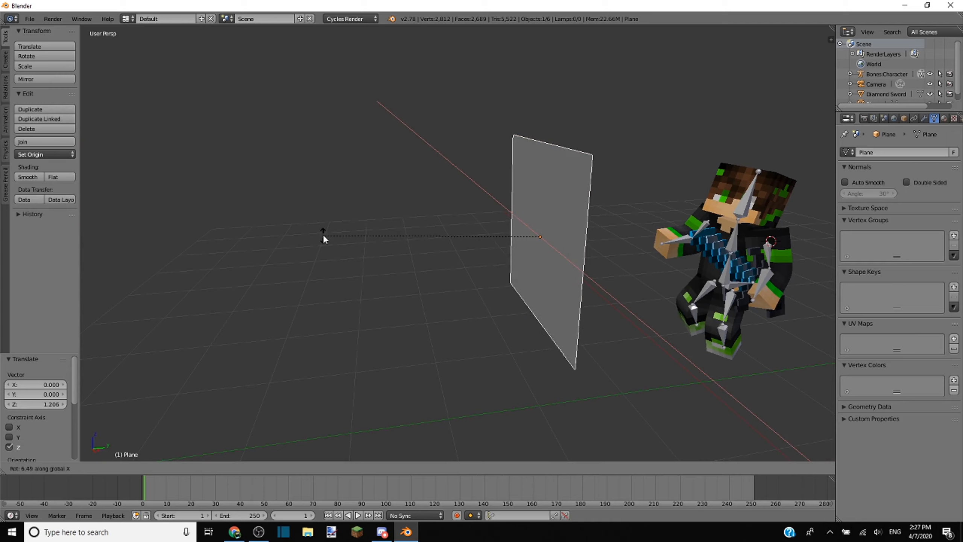
click(321, 230)
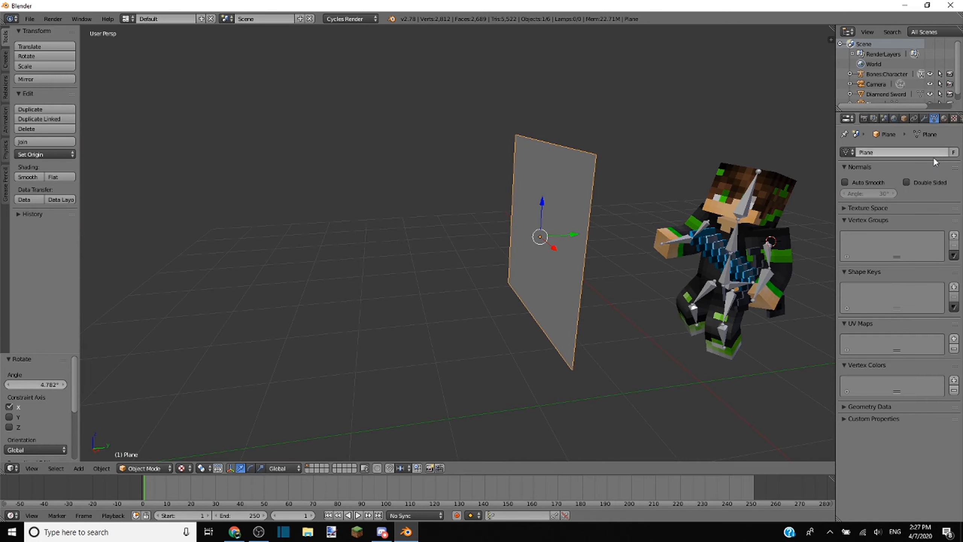
middle_drag(285, 227, 39, 299)
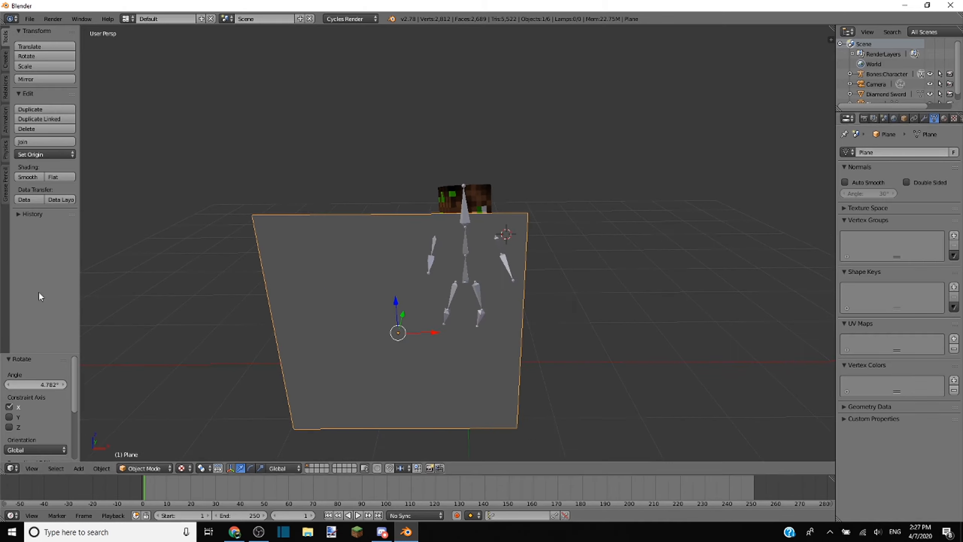
drag(429, 336, 491, 333)
mouse_move(492, 334)
middle_down()
mouse_move(501, 328)
mouse_move(485, 334)
middle_up()
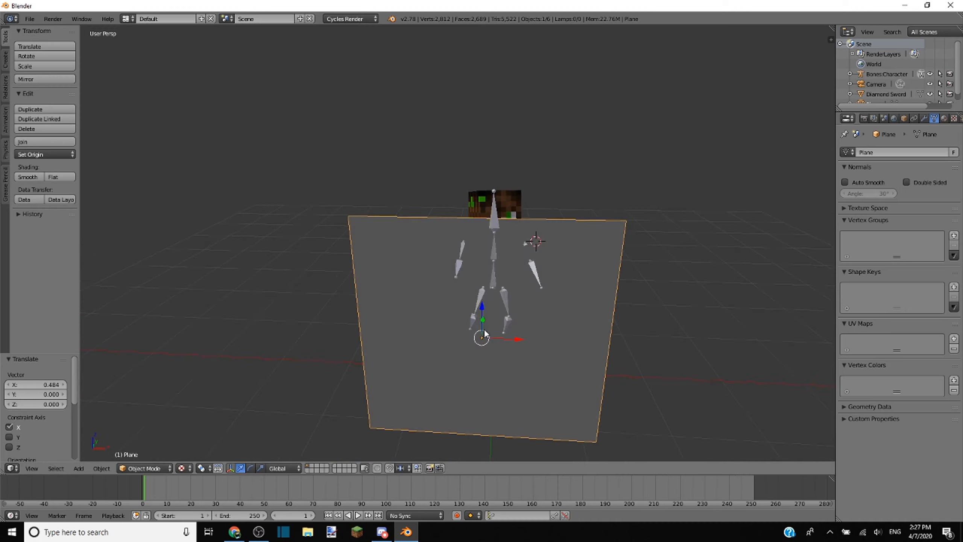
Step: Raise the plane about 0.312 along Z and give it a new material with an Emission surface
drag(482, 312, 536, 292)
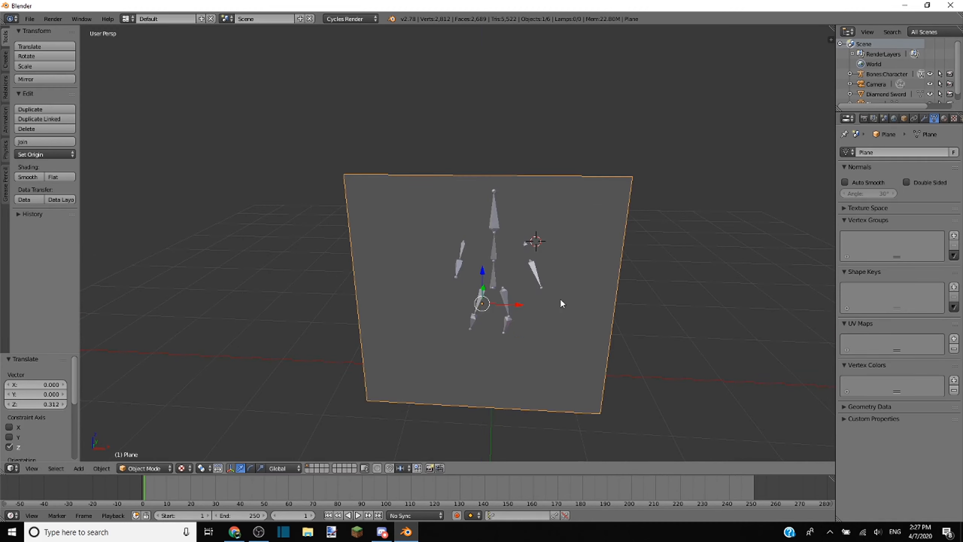
click(944, 119)
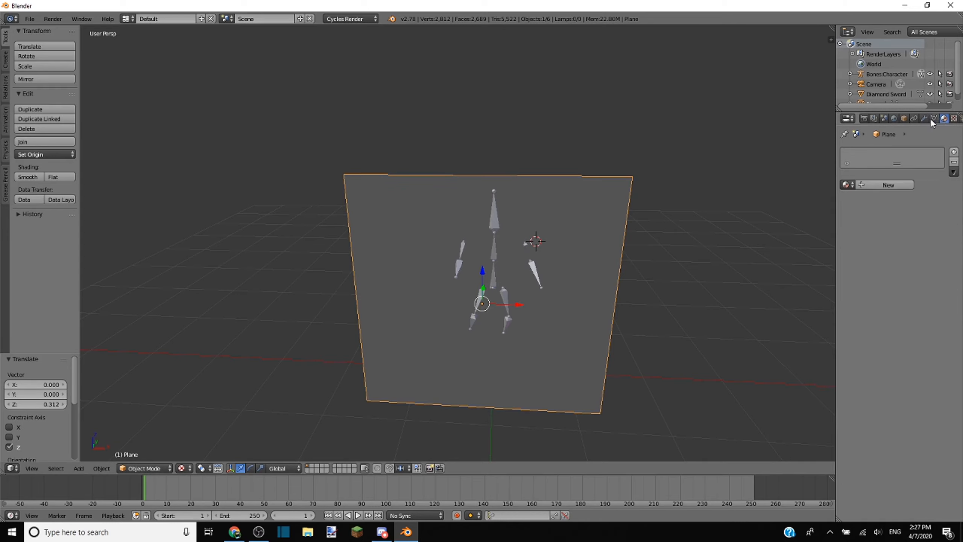
click(884, 186)
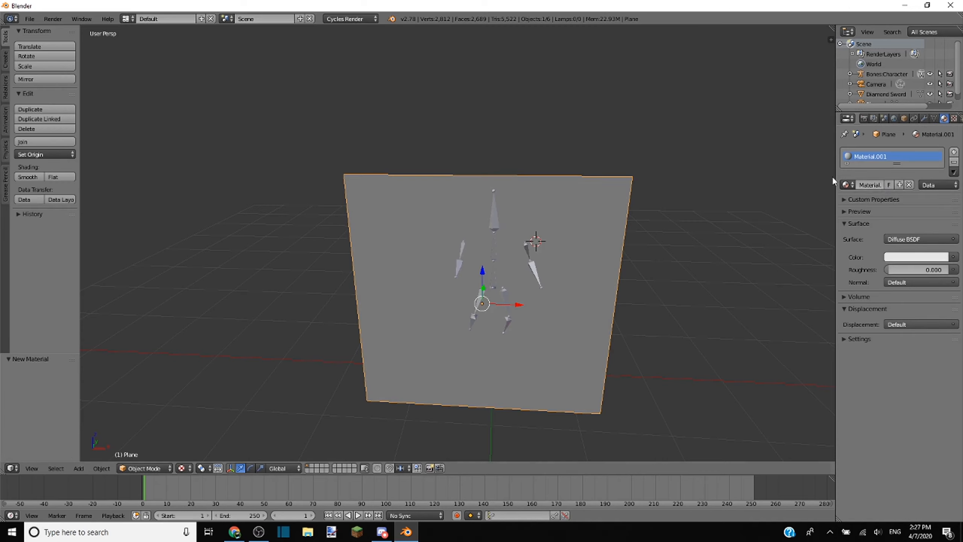
click(920, 240)
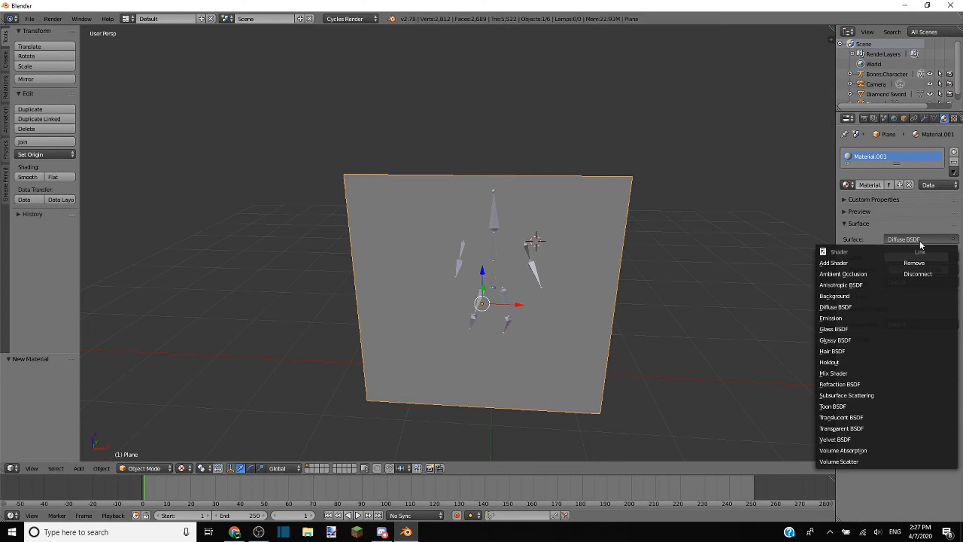
click(829, 318)
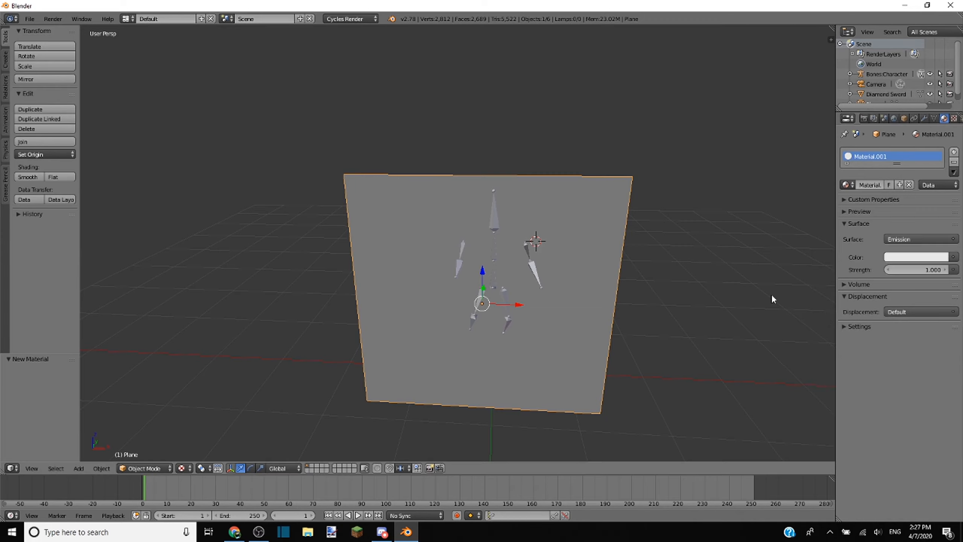
Step: Preview the light that the emissive plane casts on the character in rendered shading
middle_drag(772, 299, 343, 275)
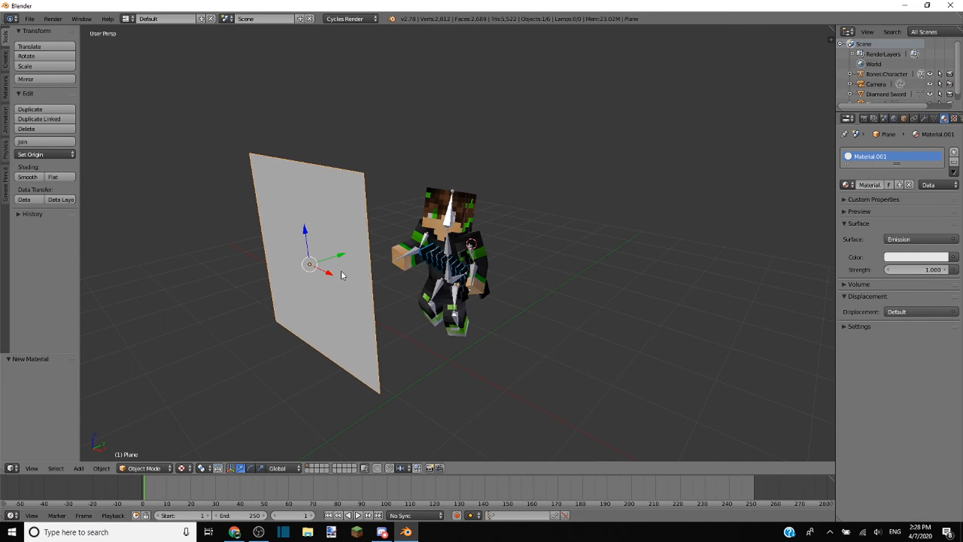
scroll(390, 264, down, 5)
scroll(447, 270, up, 5)
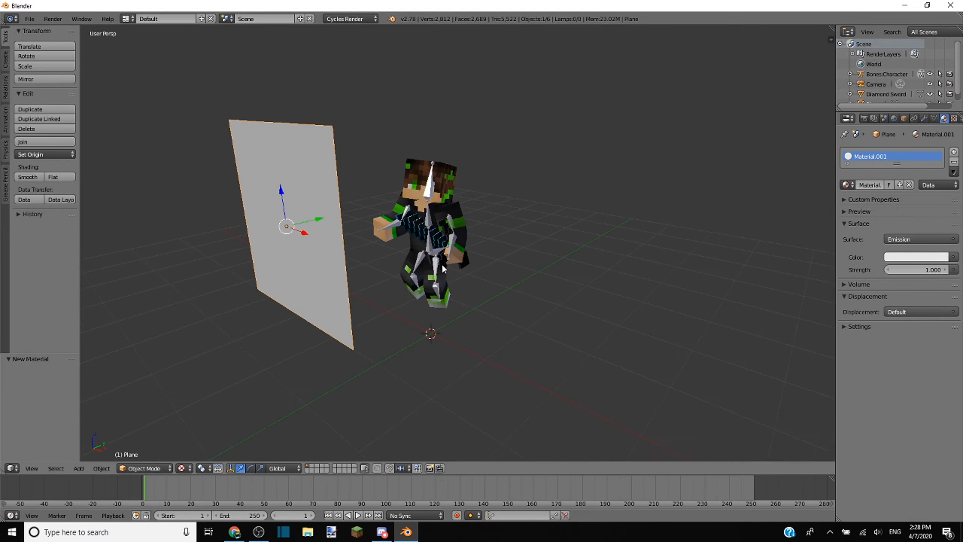
scroll(442, 265, up, 1)
middle_drag(462, 185, 462, 184)
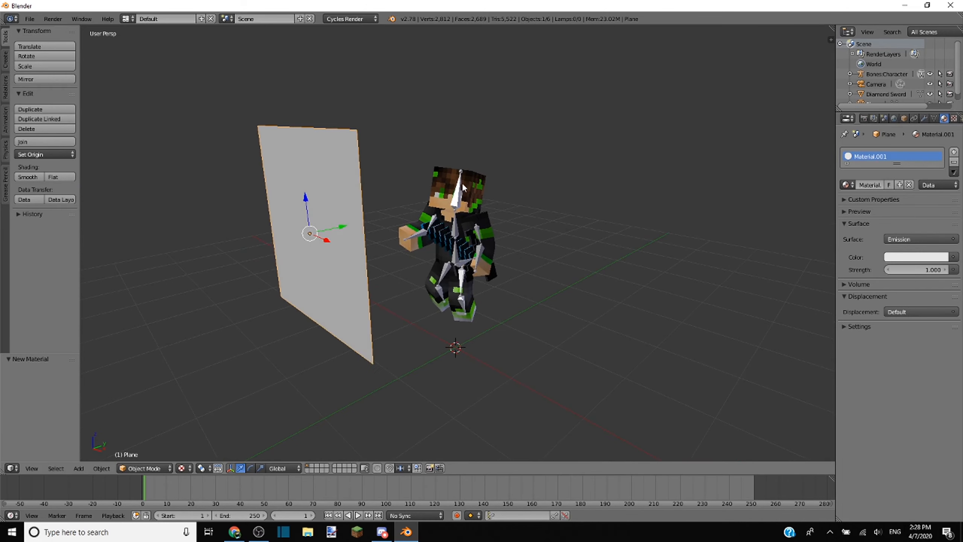
click(929, 268)
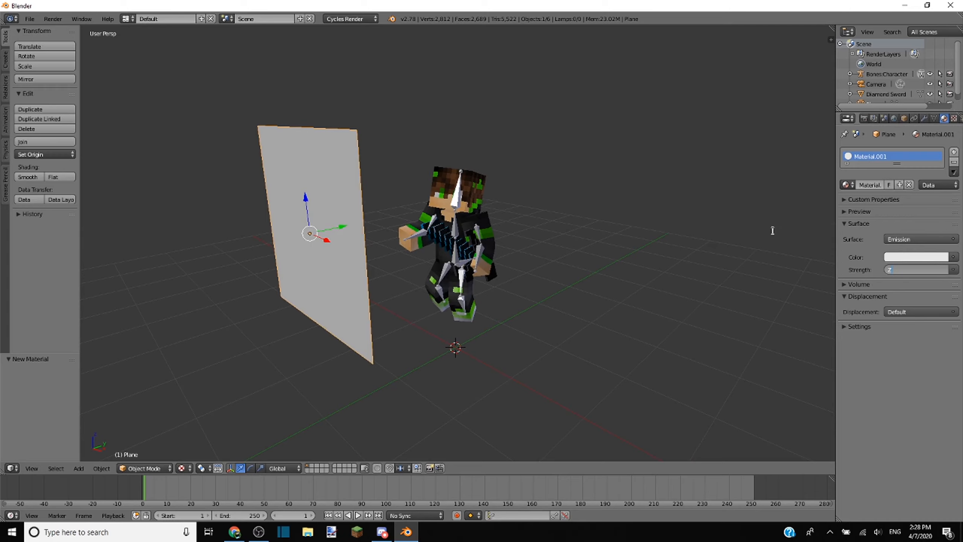
key(Return)
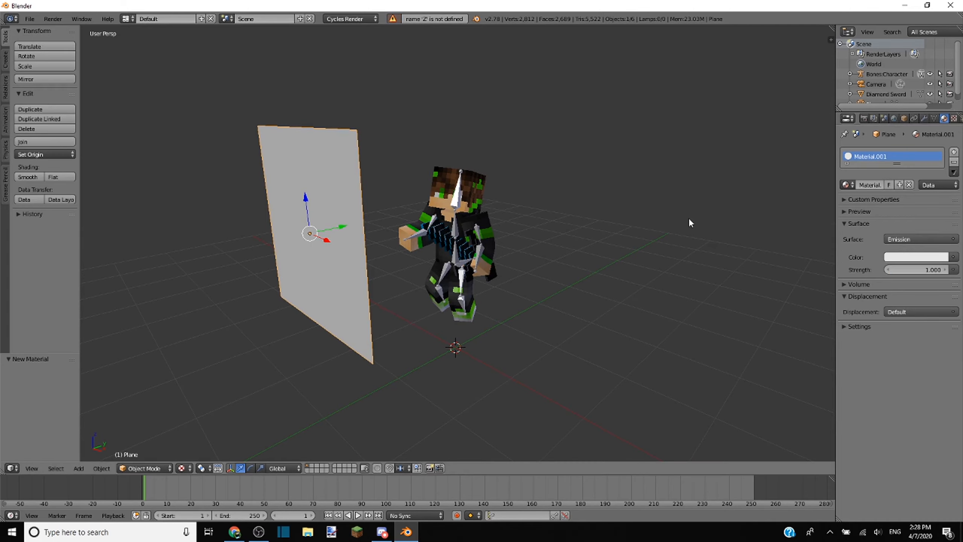
key(shift+z)
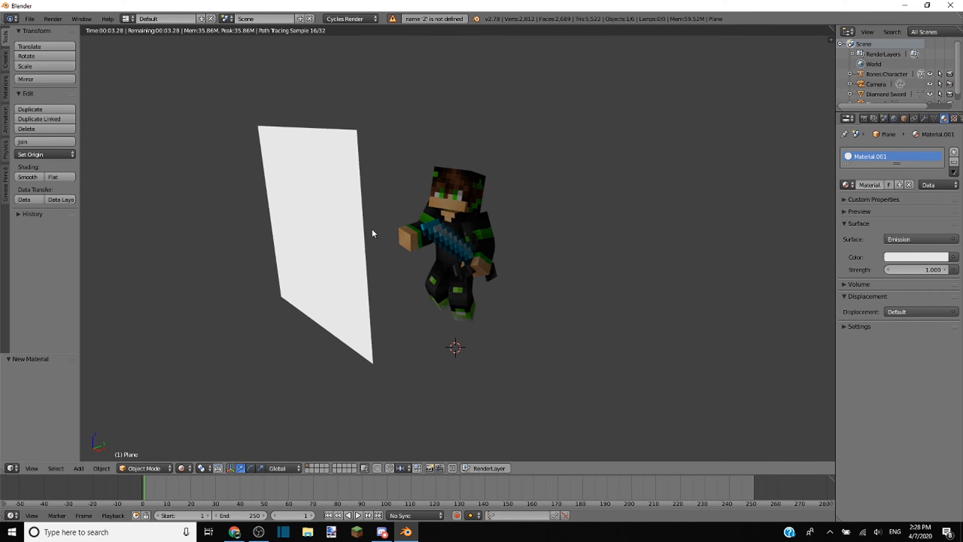
key(shift+z)
Step: Try emission strengths of 5 and 6 on the plane's material in rendered shading
click(946, 271)
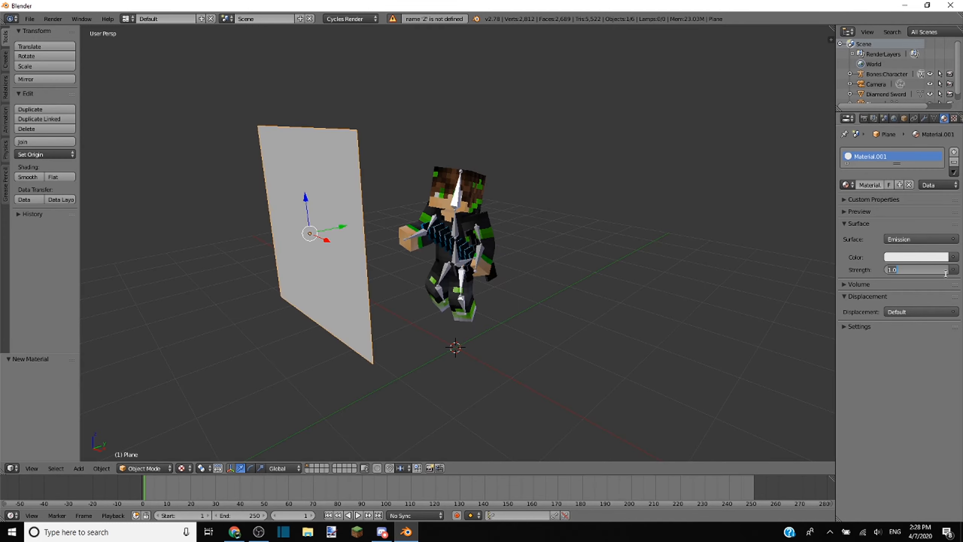
text(5)
key(Return)
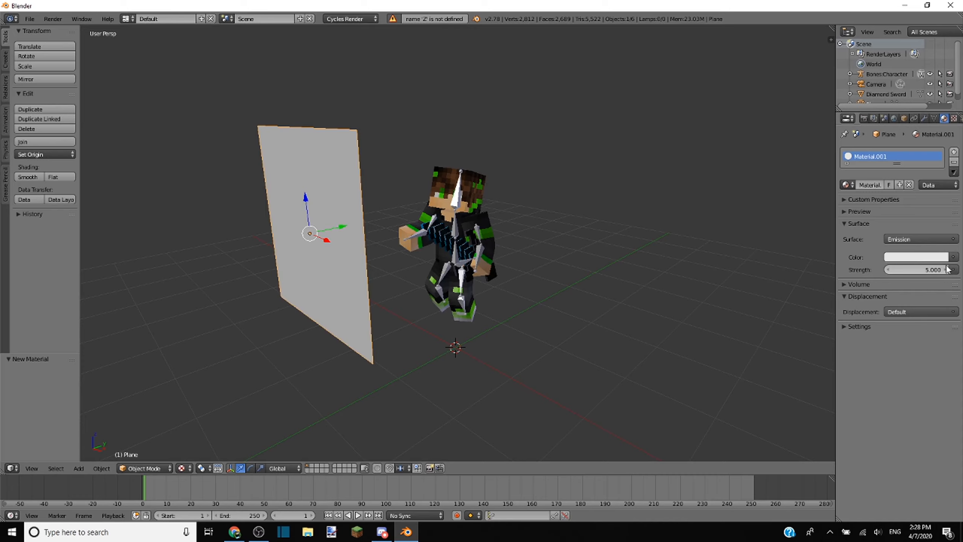
key(shift+z)
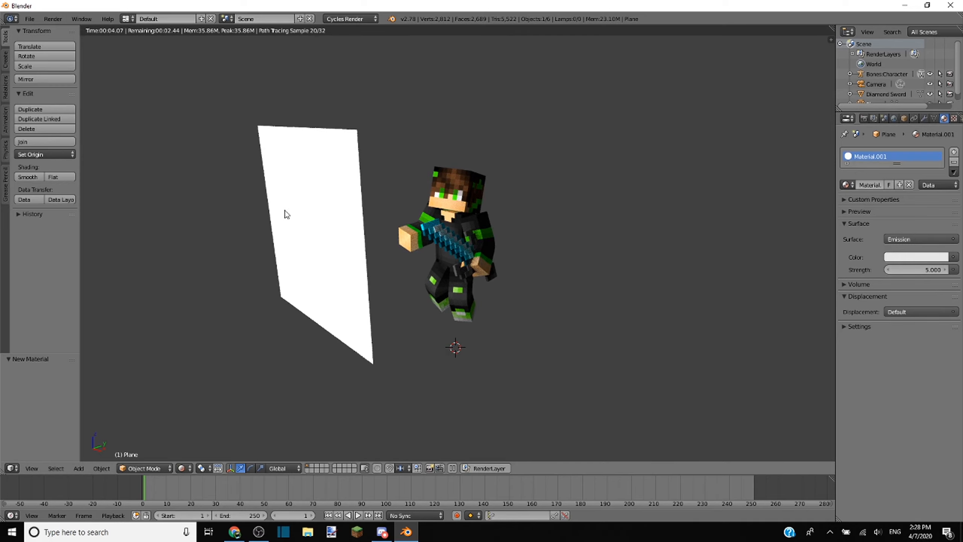
click(925, 270)
text(6)
key(Return)
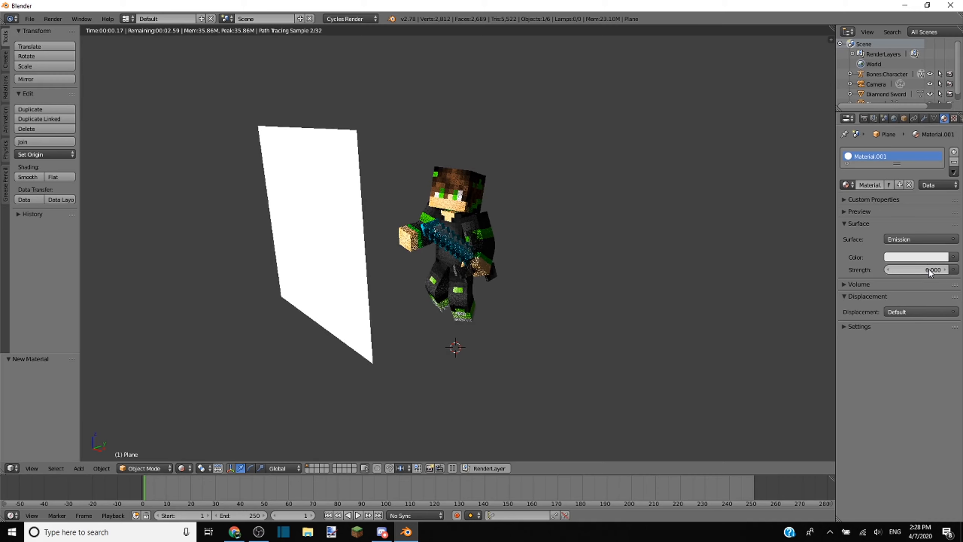
Step: Set the plane's emission strength to 7, check the lighting on the character in rendered shading, and return to the unrendered display
click(928, 269)
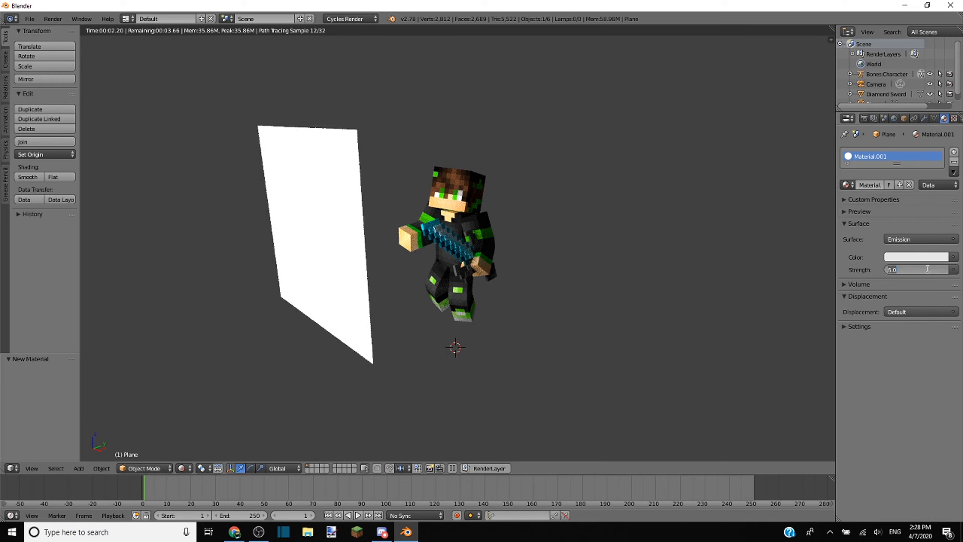
text(7)
key(Return)
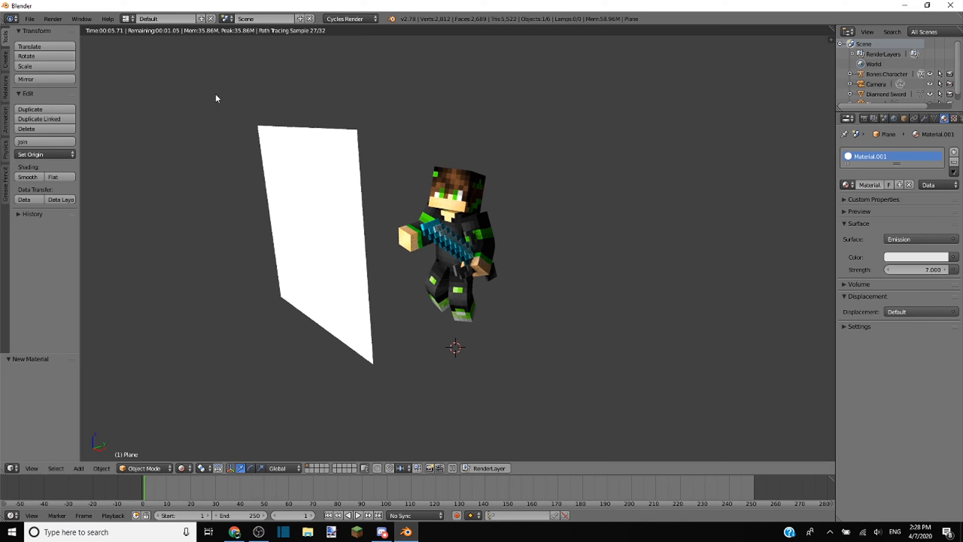
middle_drag(356, 171, 342, 155)
middle_drag(399, 164, 394, 170)
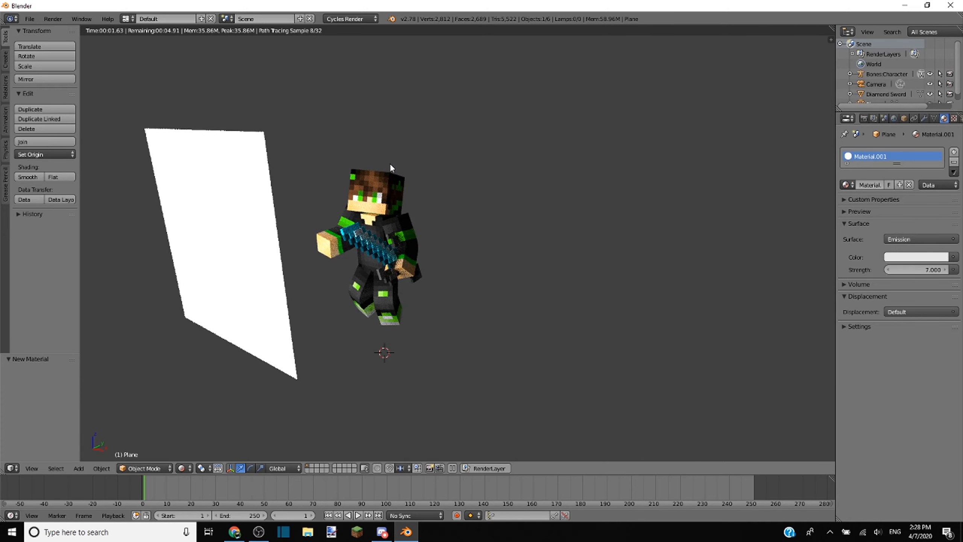
key(shift+z)
key(shift+z)
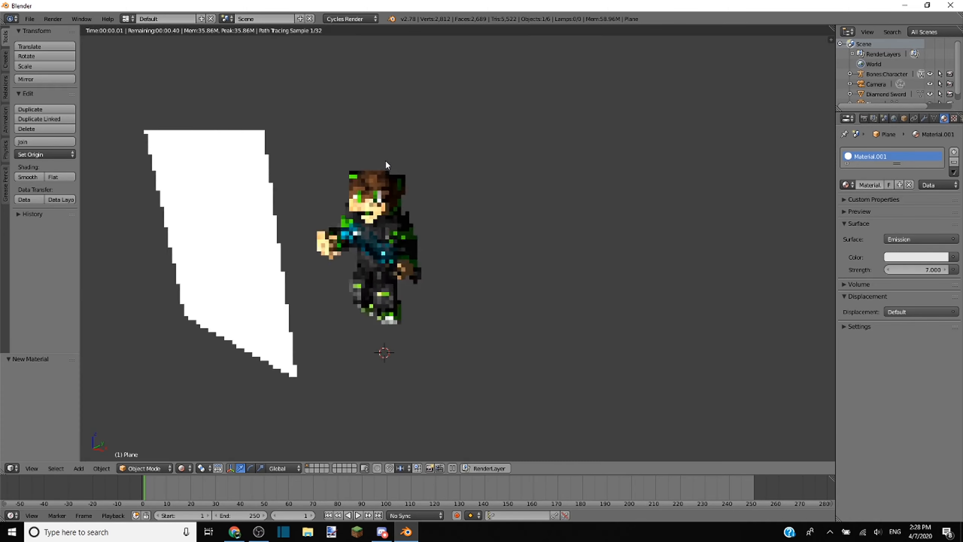
key(shift+z)
Step: Look through the scene camera and lock the camera to the view
mouse_move(373, 168)
middle_down()
mouse_move(369, 181)
mouse_move(350, 173)
mouse_move(364, 177)
middle_up()
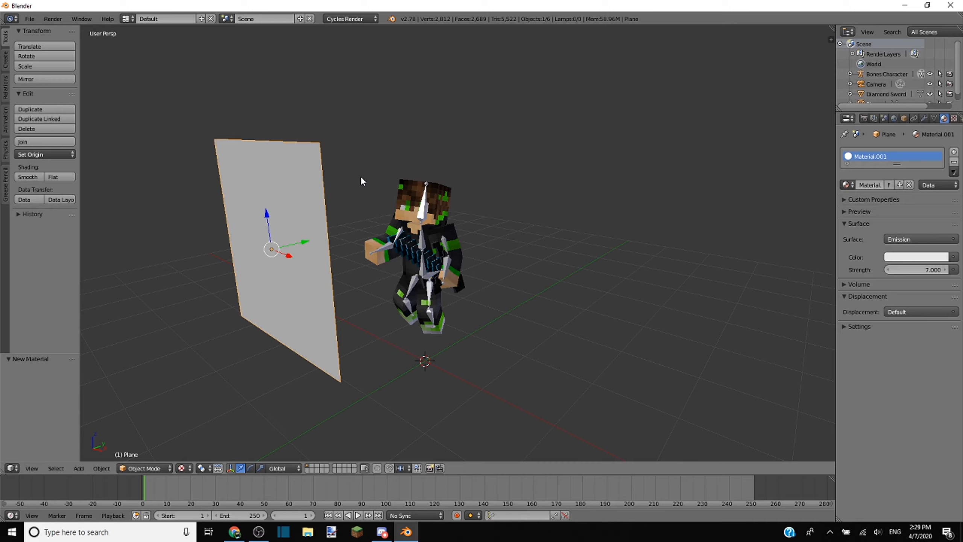
key(KP_0)
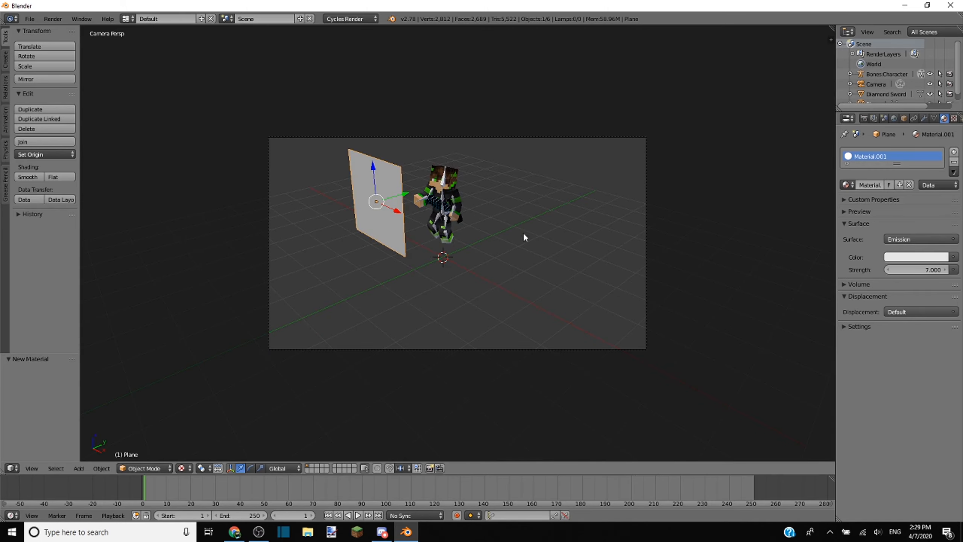
middle_drag(482, 247, 318, 194)
key(KP_0)
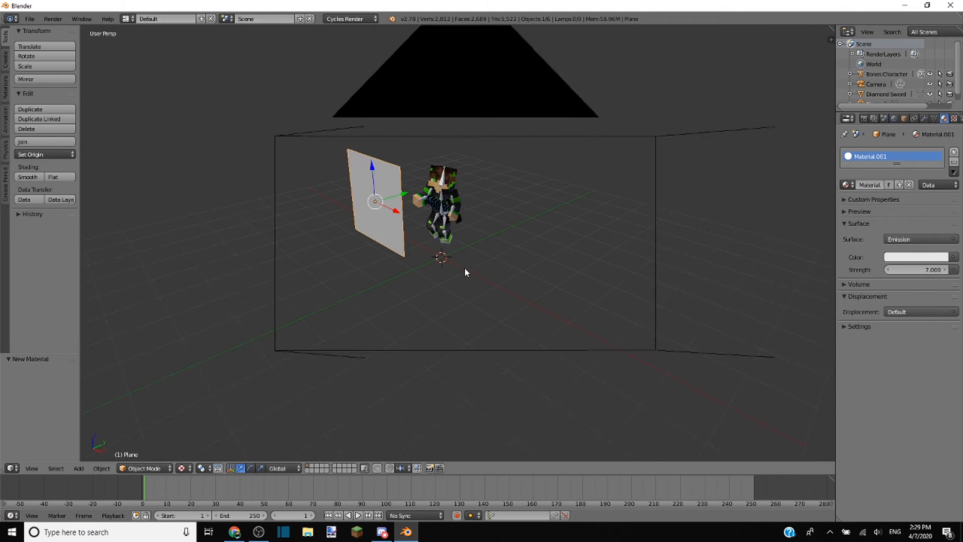
middle_drag(480, 265, 476, 259)
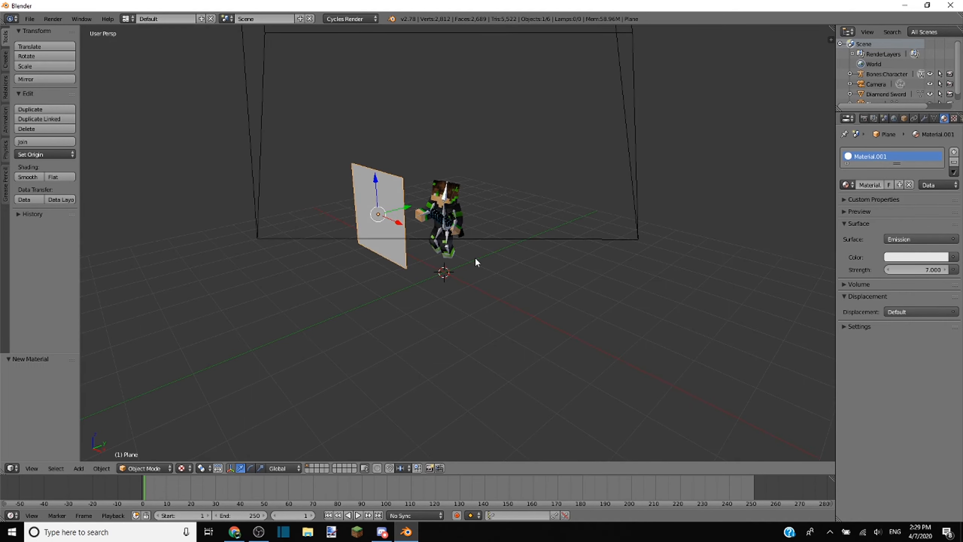
key(KP_0)
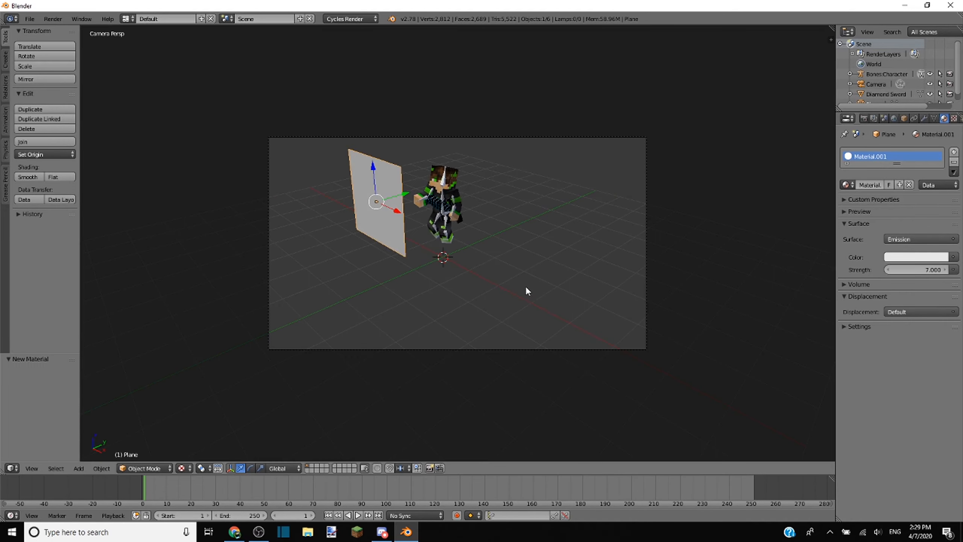
key(n)
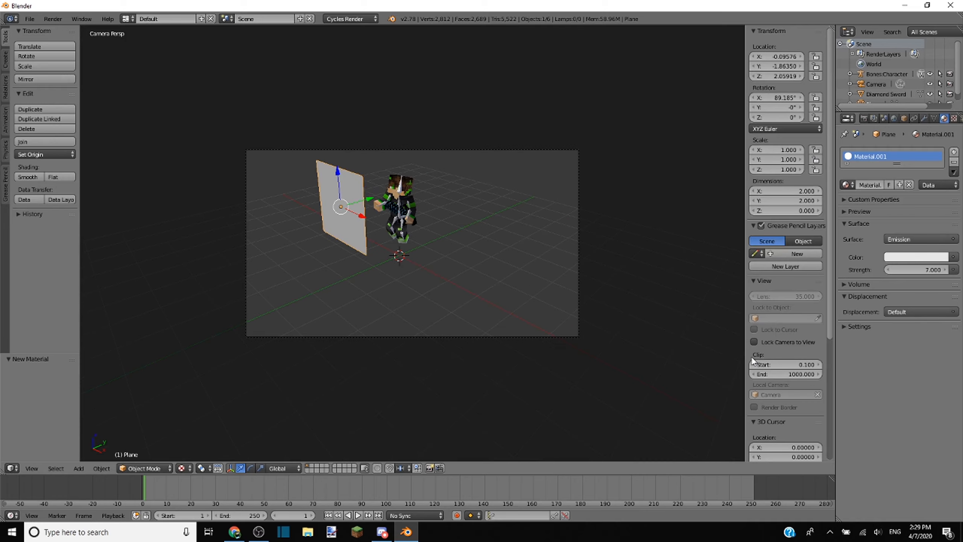
click(768, 343)
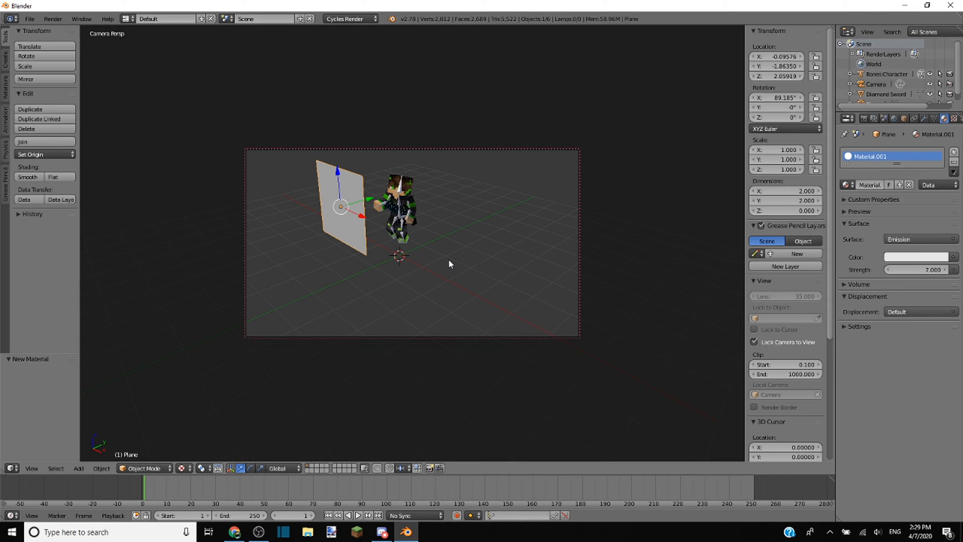
Step: Reframe the locked camera closer on the character, leaving most of the emissive plane outside the frame
scroll(417, 238, up, 4)
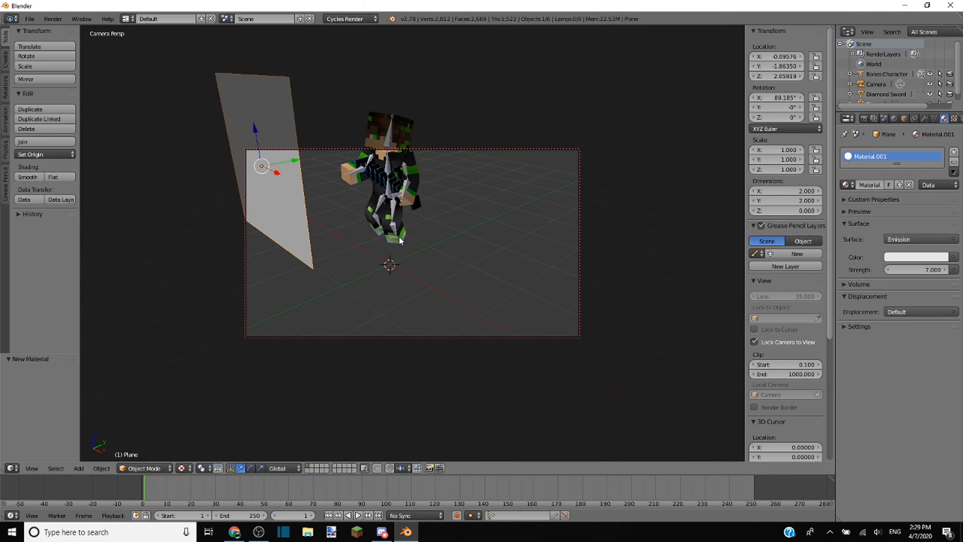
shift+middle_drag(406, 213, 538, 58)
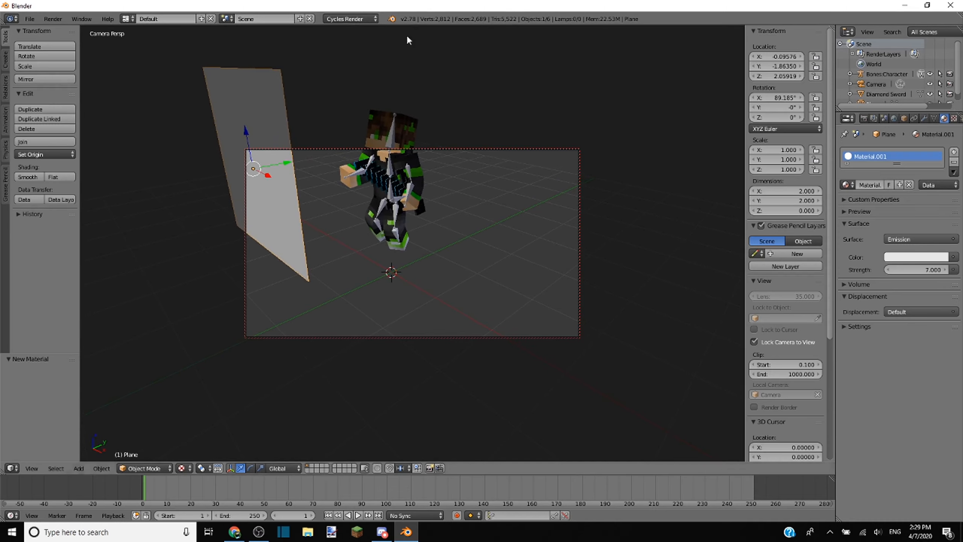
scroll(388, 208, up, 1)
key(KP_0)
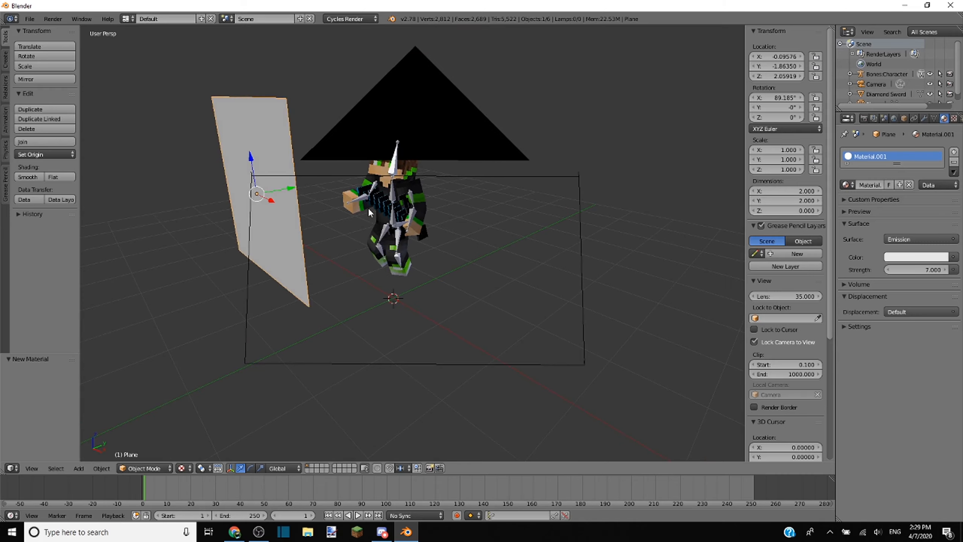
key(KP_0)
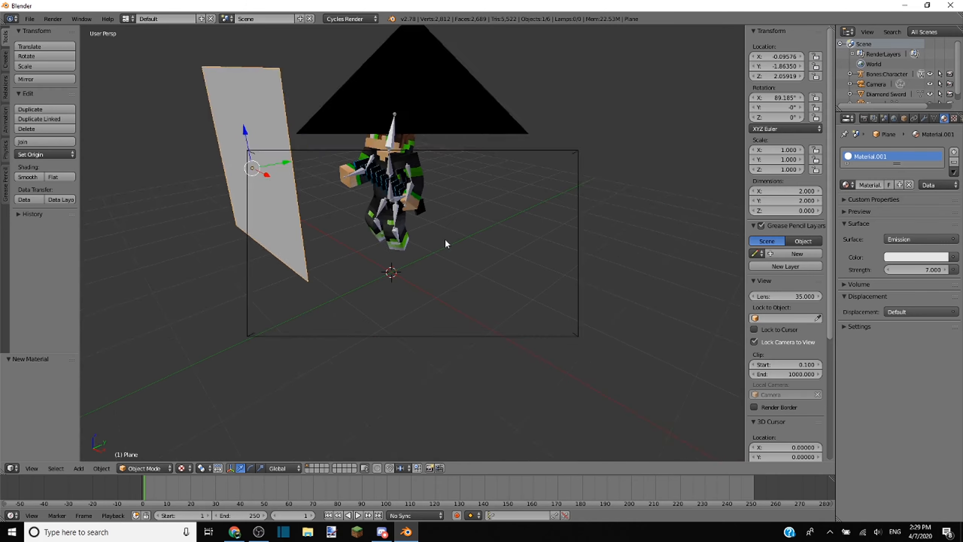
middle_drag(444, 251, 441, 348)
middle_drag(371, 227, 239, 42)
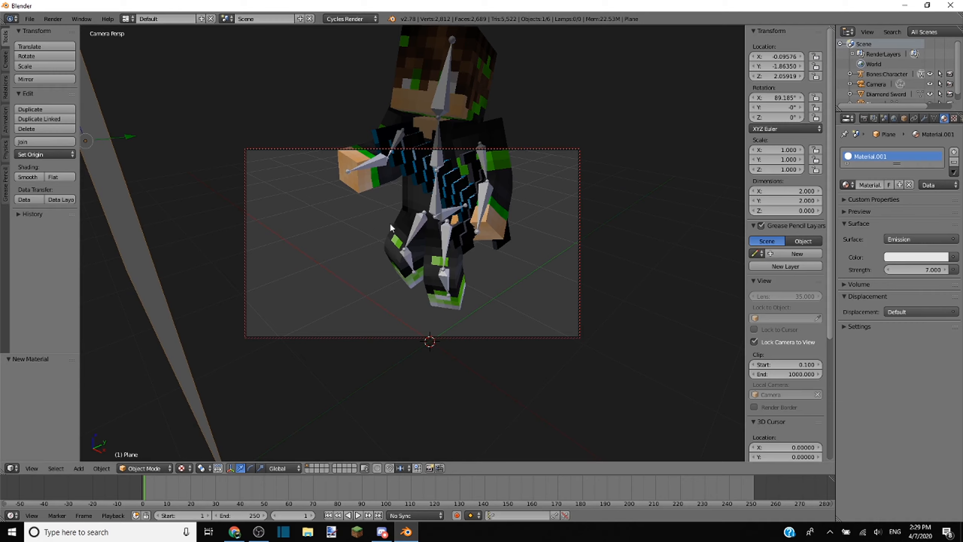
middle_drag(390, 223, 423, 249)
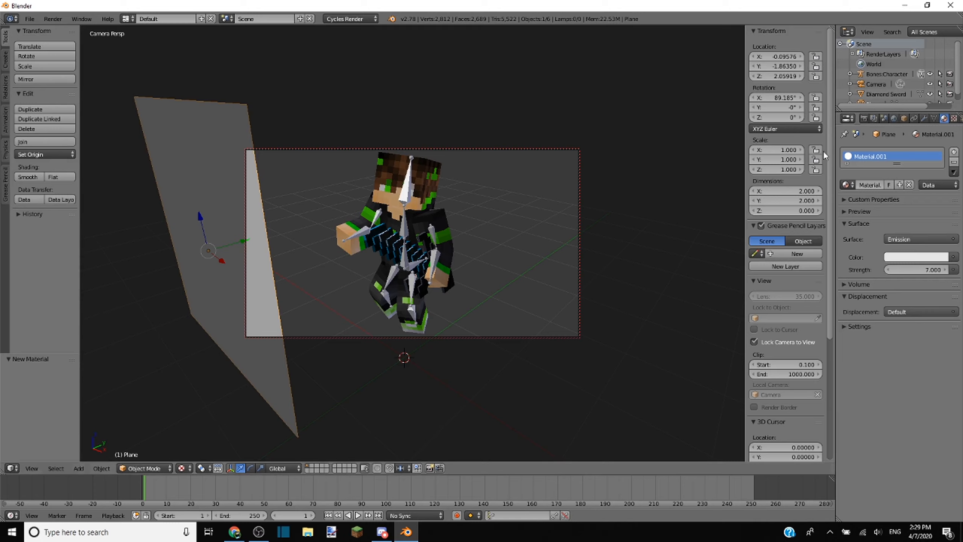
Step: Set the render resolution to 512 by 512 px at 100% scale and enable the transparent film background
click(865, 119)
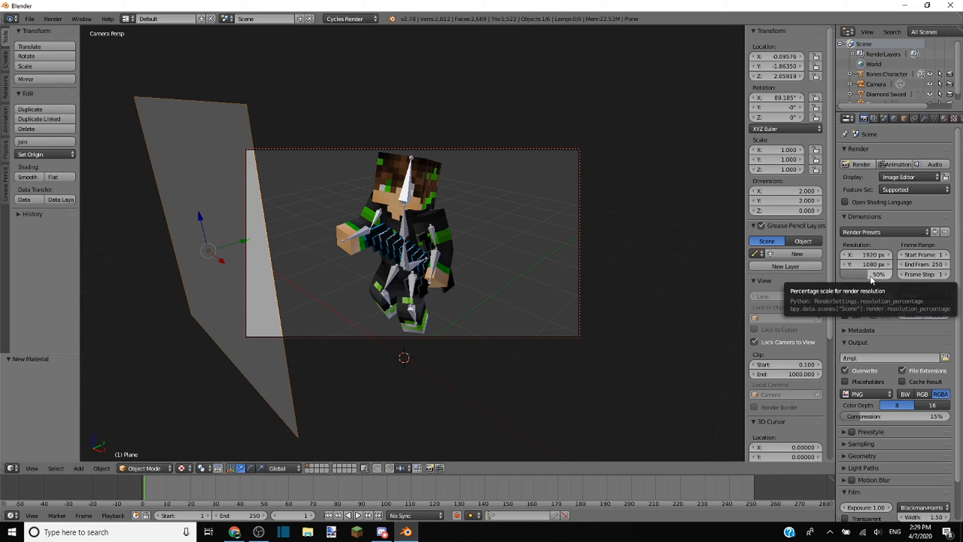
drag(879, 274, 889, 274)
click(871, 256)
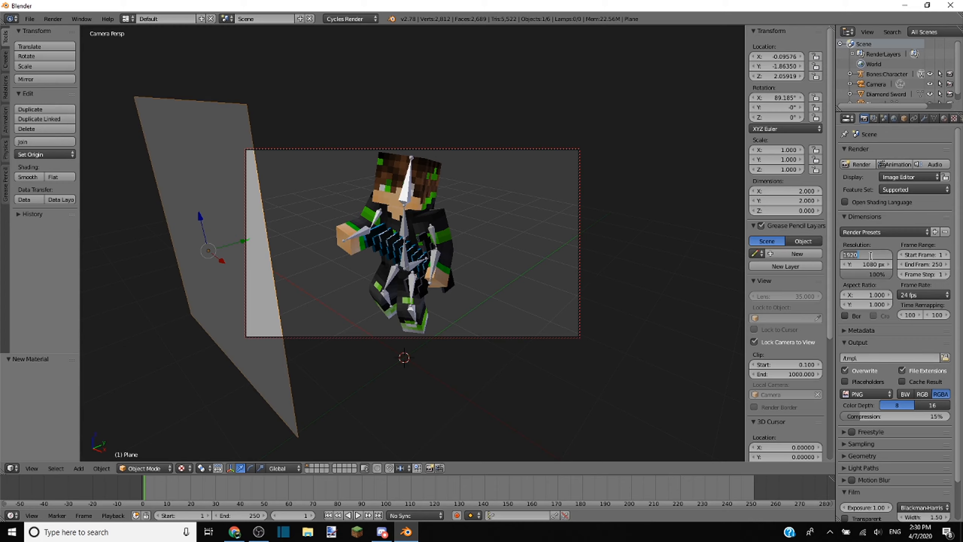
text(512)
key(Return)
click(874, 264)
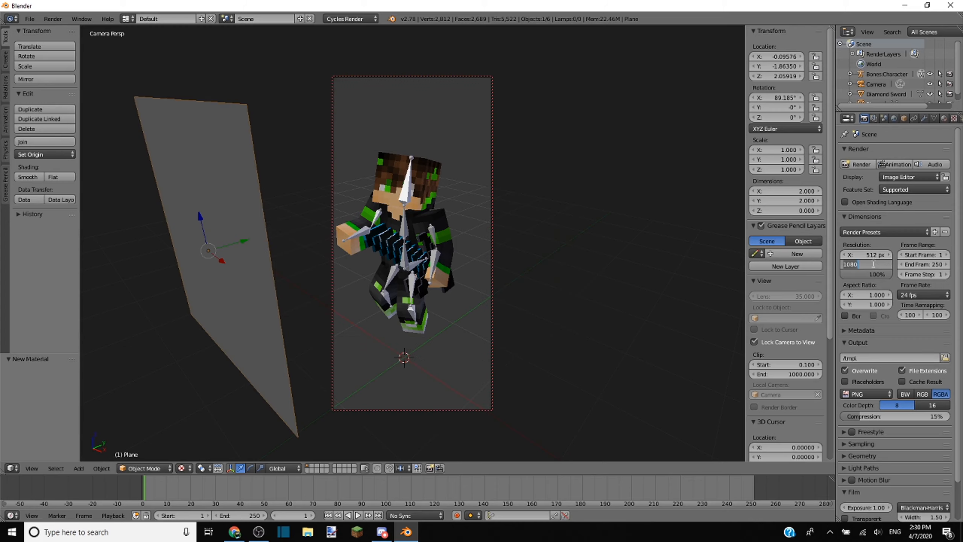
text(512)
key(Return)
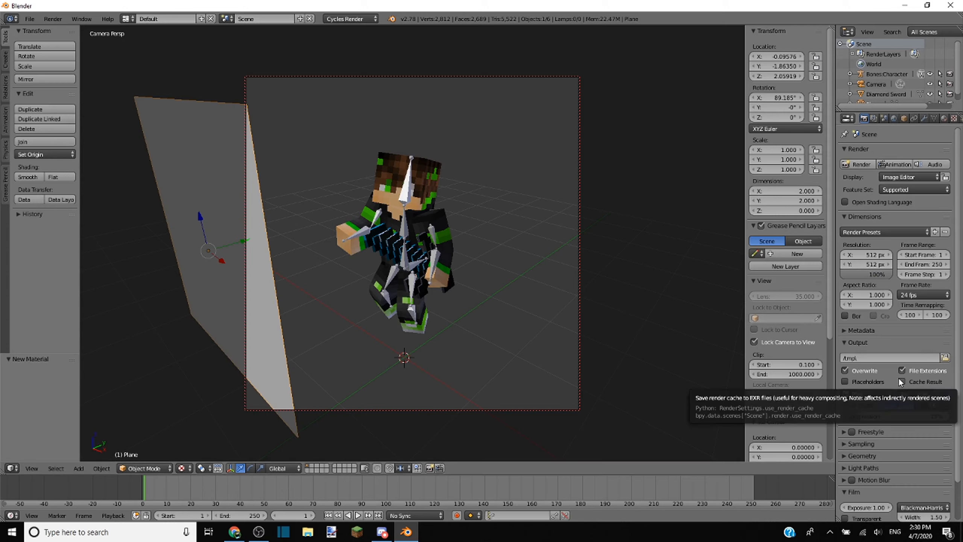
scroll(902, 410, down, 2)
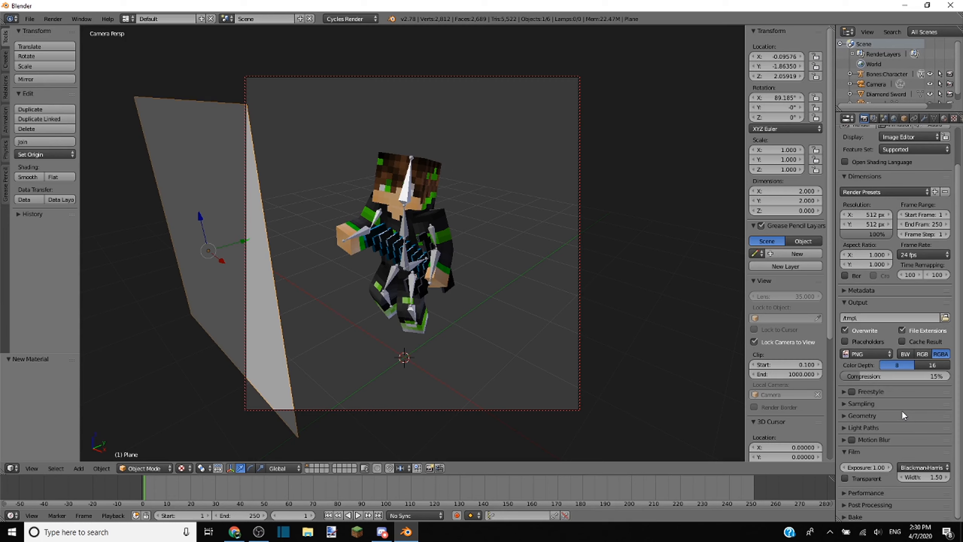
scroll(901, 410, down, 1)
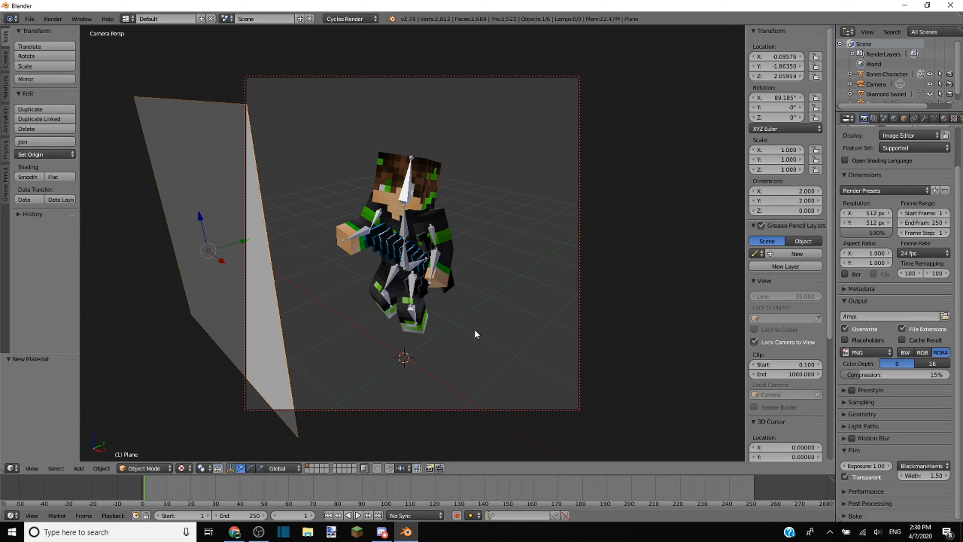
Step: Reframe the character in the locked camera and move the emissive plane -0.18 along Y, out of the camera frame
middle_drag(478, 333, 482, 287)
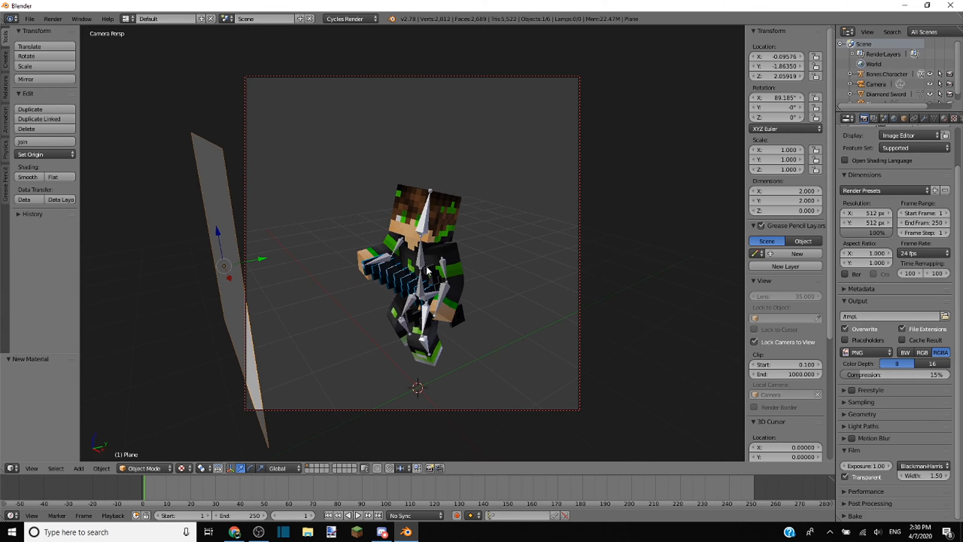
shift+middle_drag(426, 267, 429, 289)
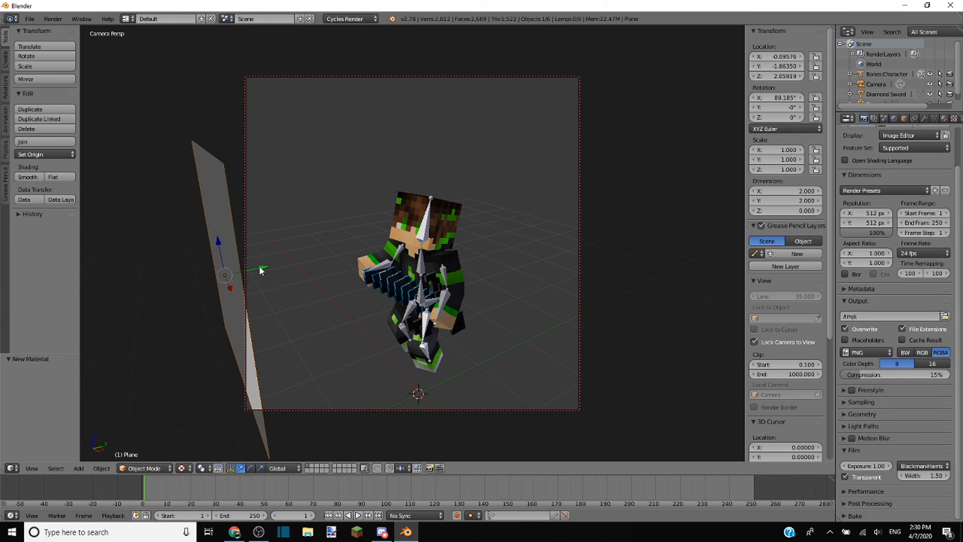
drag(259, 265, 232, 277)
middle_drag(404, 291, 429, 206)
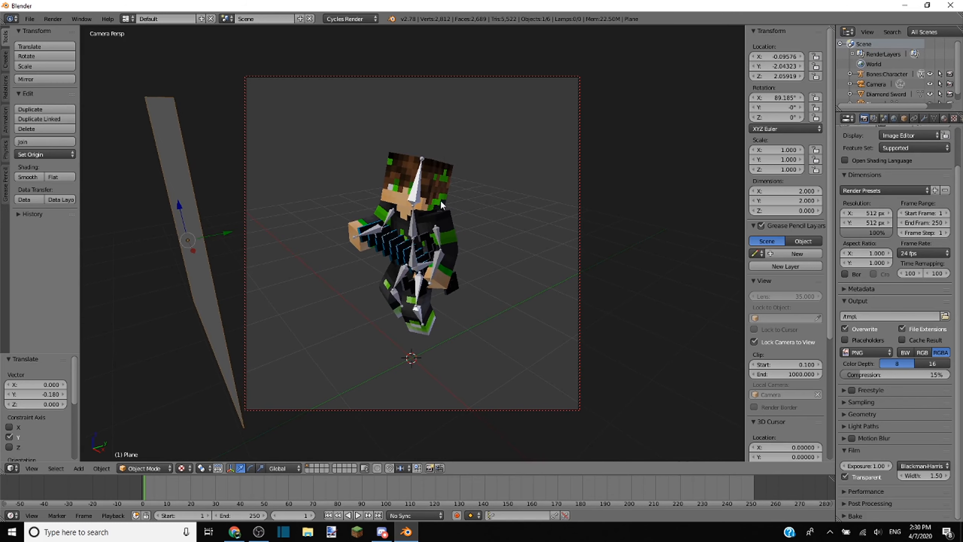
Step: Check the character in rendered shading, adjust the locked camera's angle slightly, and preview the new framing in rendered shading
key(shift+z)
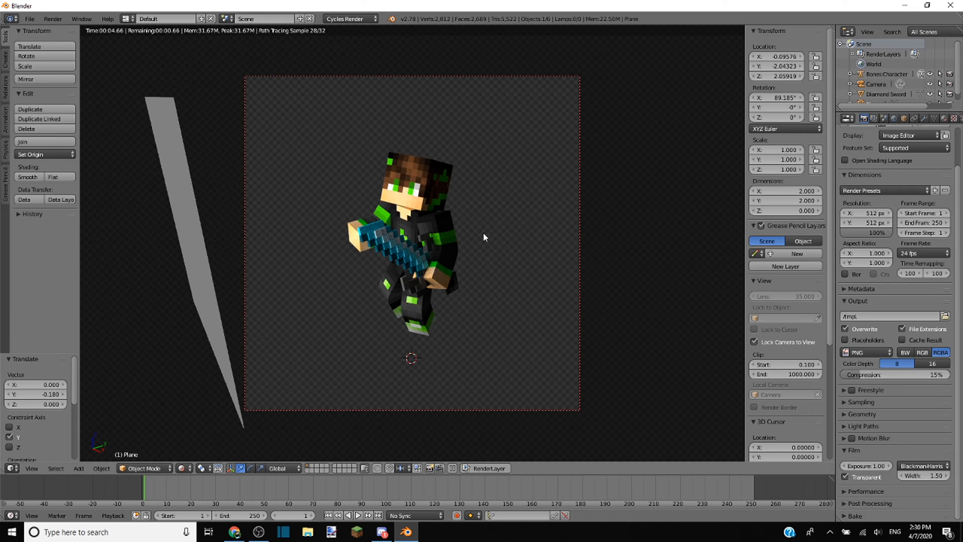
key(shift+z)
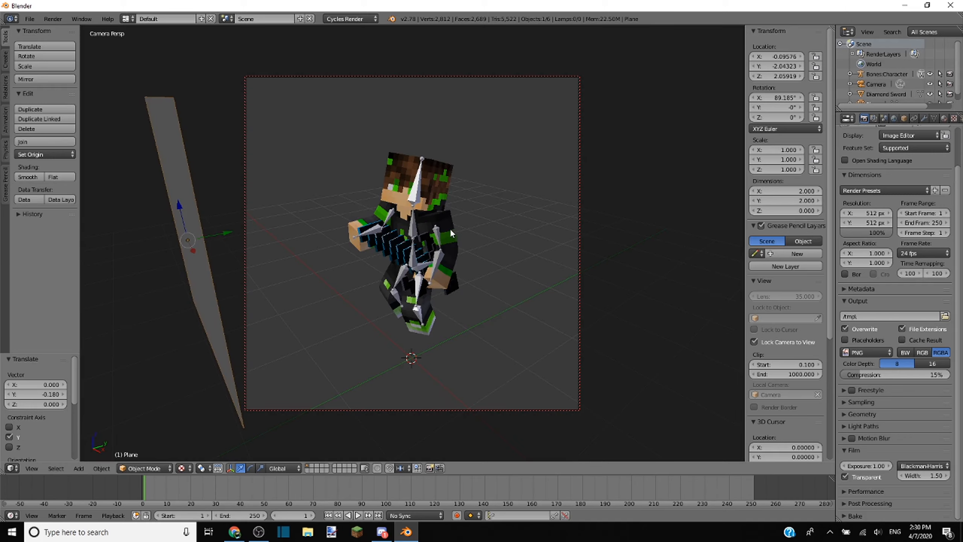
middle_drag(440, 242, 426, 261)
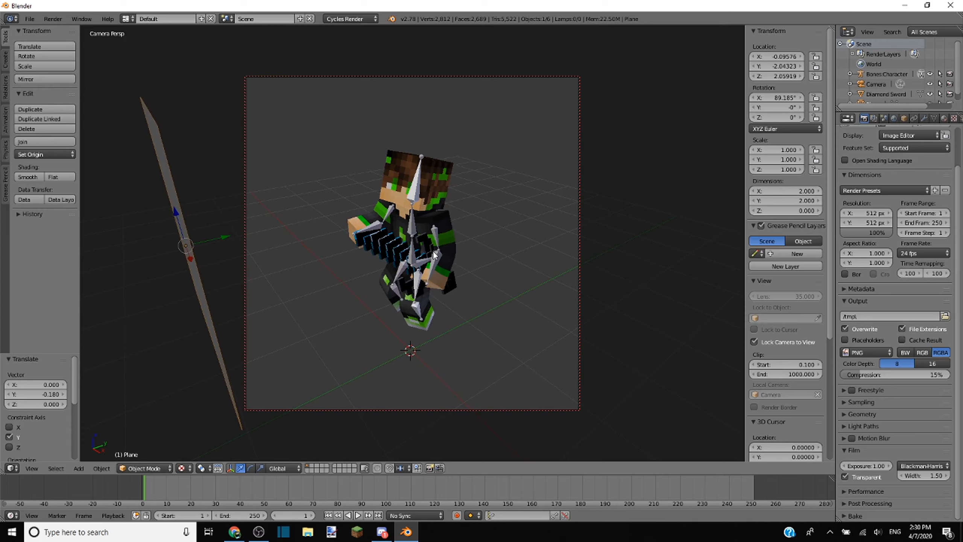
key(shift+z)
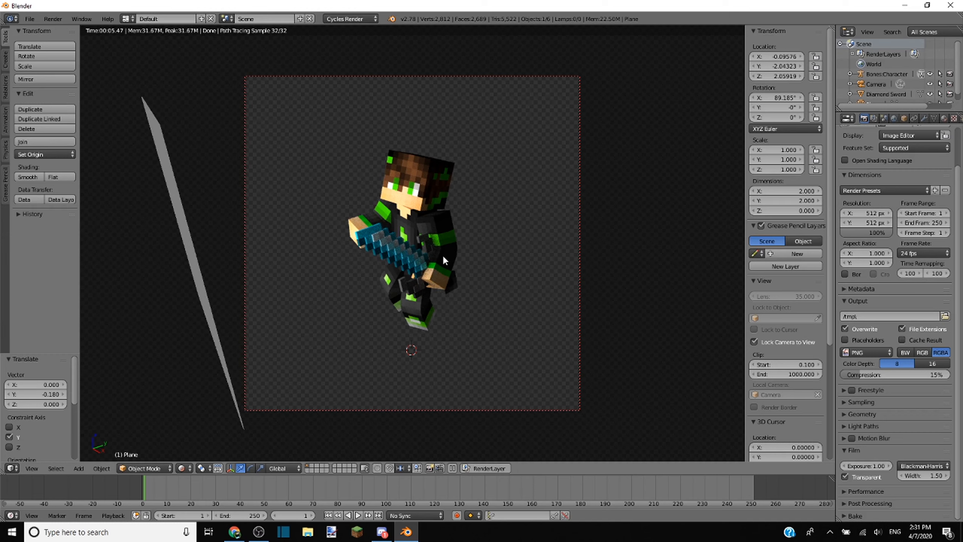
Step: Render the image and save it as yeah.png in the Downloads folder
key(F12)
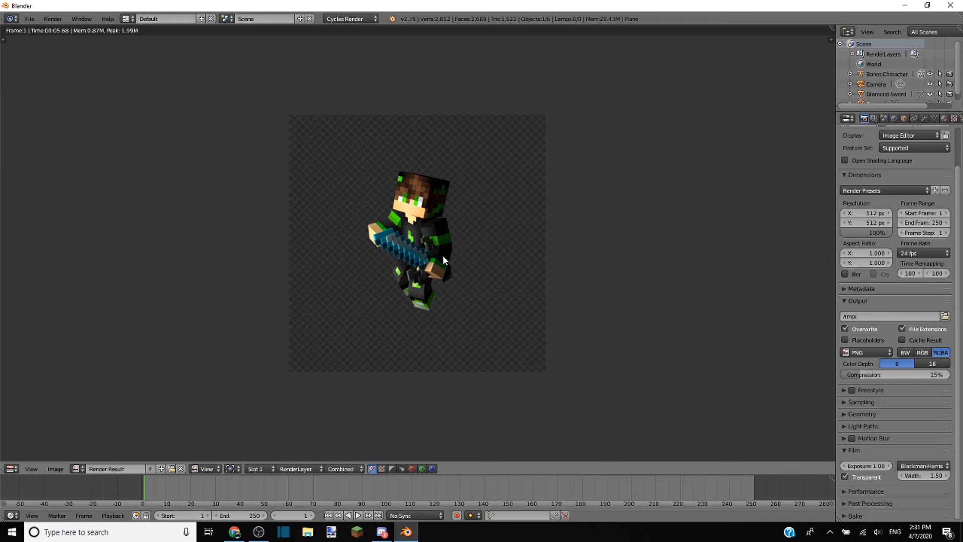
key(F3)
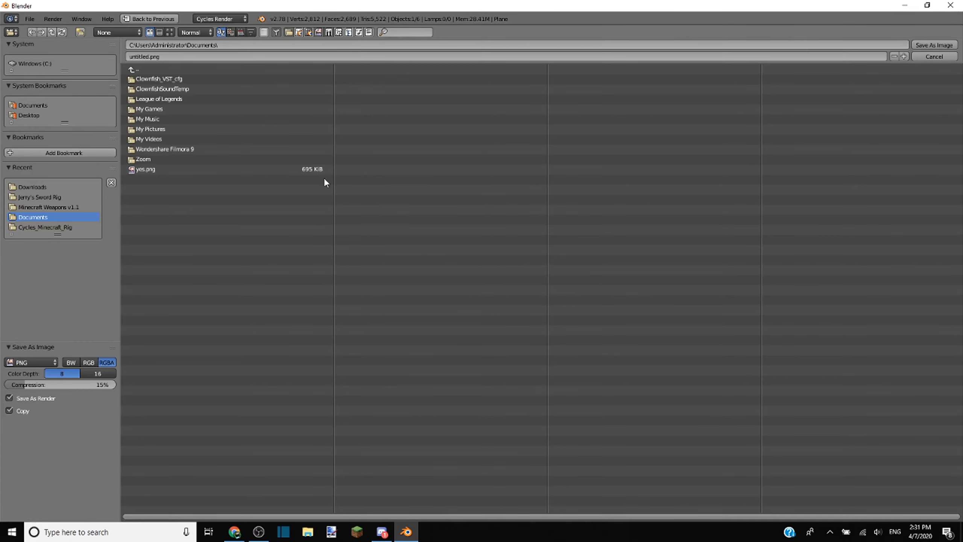
click(32, 187)
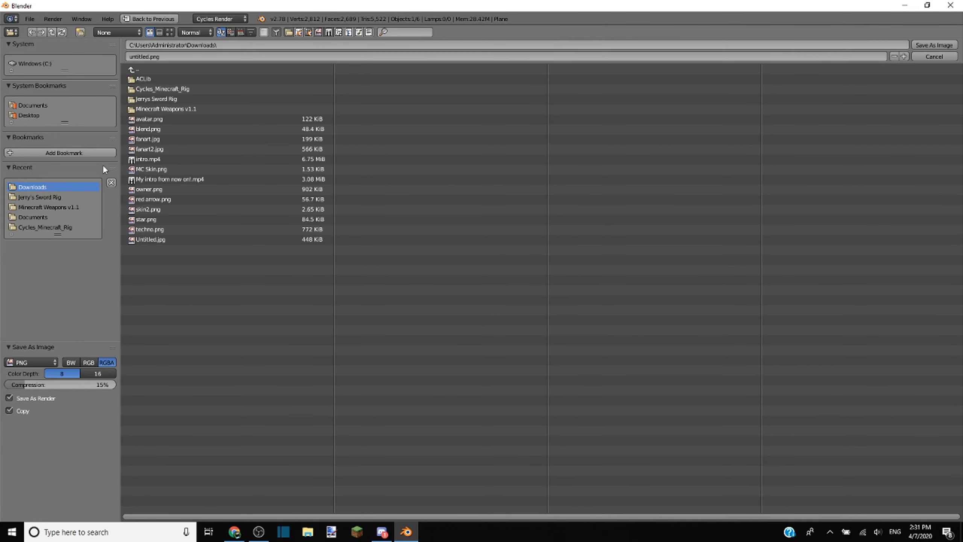
click(137, 56)
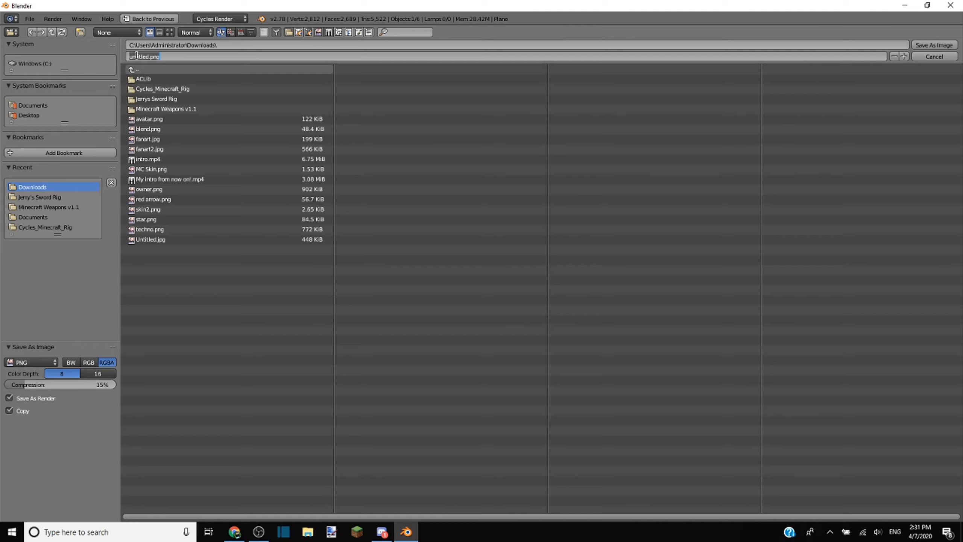
key(BackSpace)
key(Return)
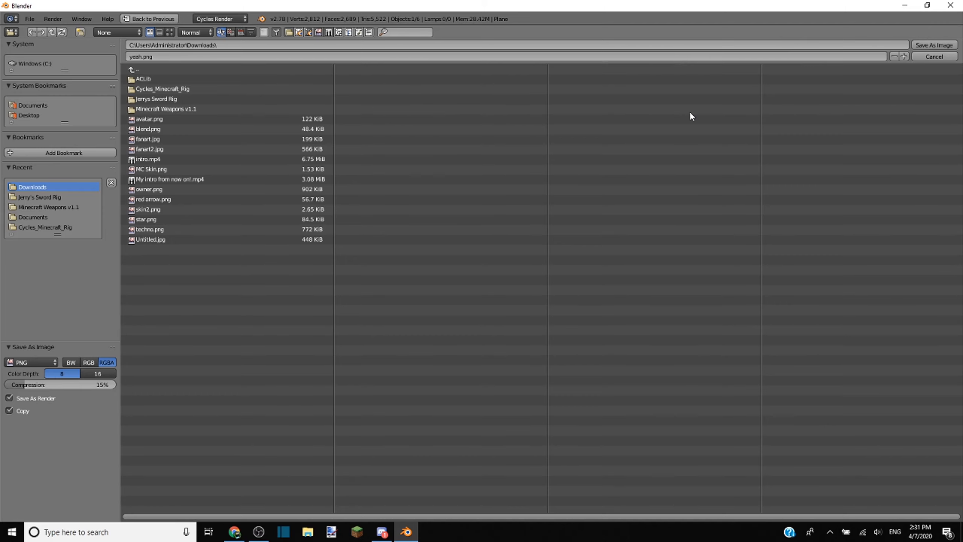
click(937, 43)
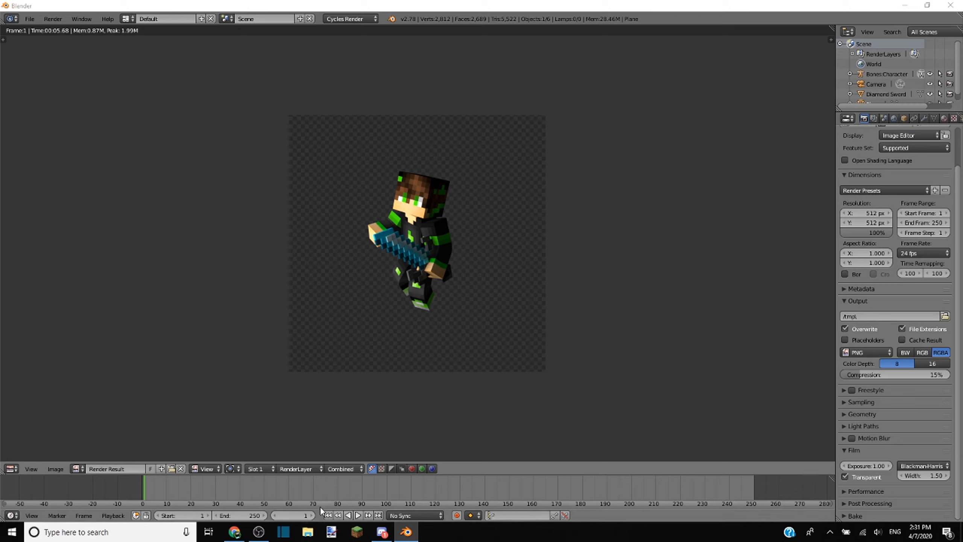
Step: Switch to File Explorer and open the saved yeah image from the Downloads folder
key(super+e)
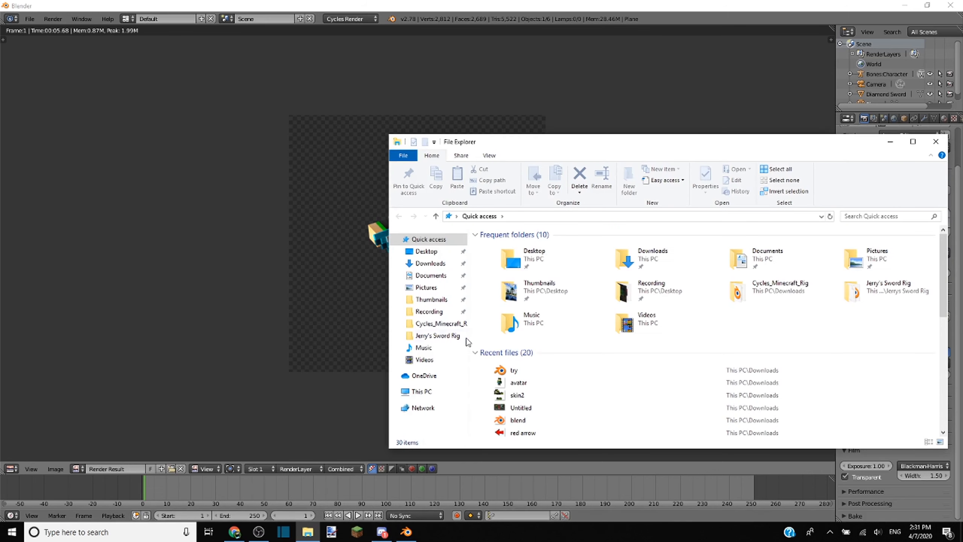
click(436, 264)
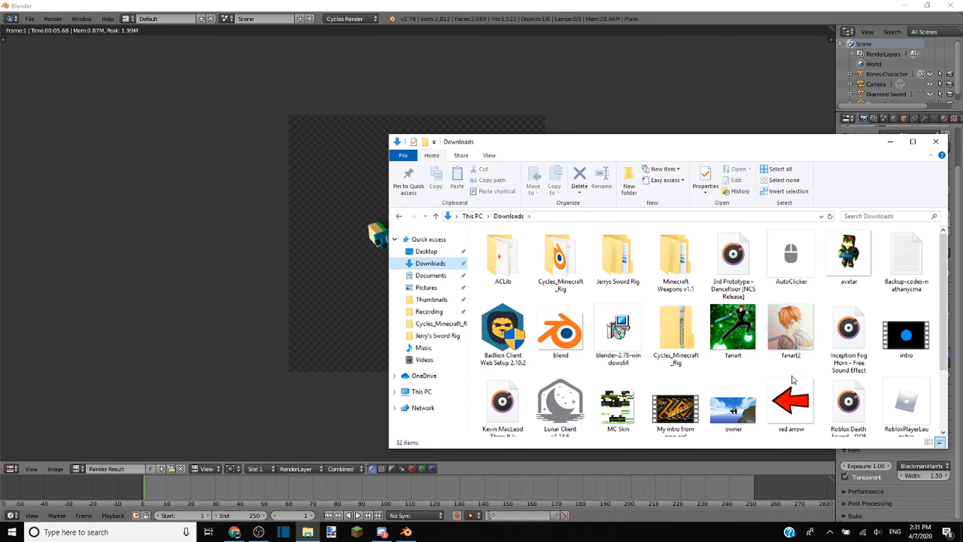
scroll(794, 380, down, 2)
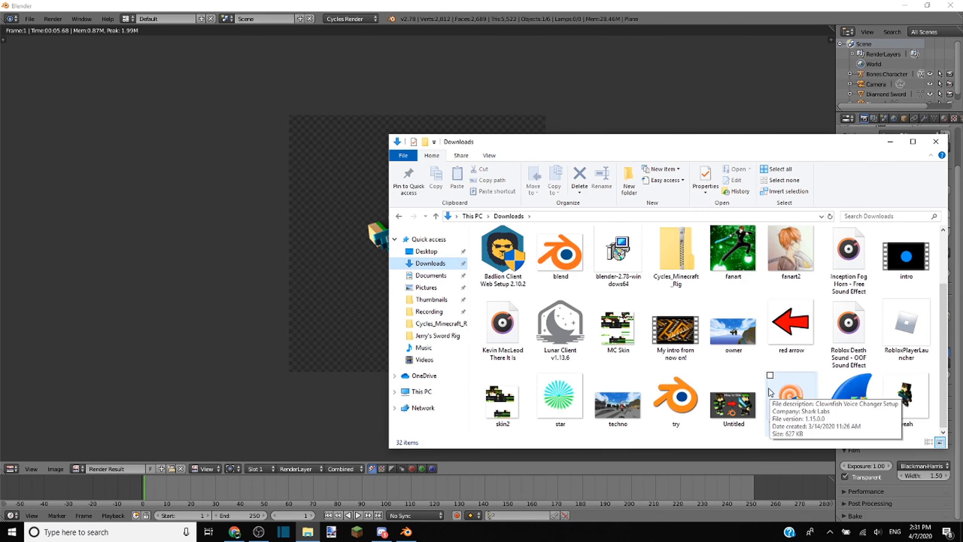
double_click(913, 401)
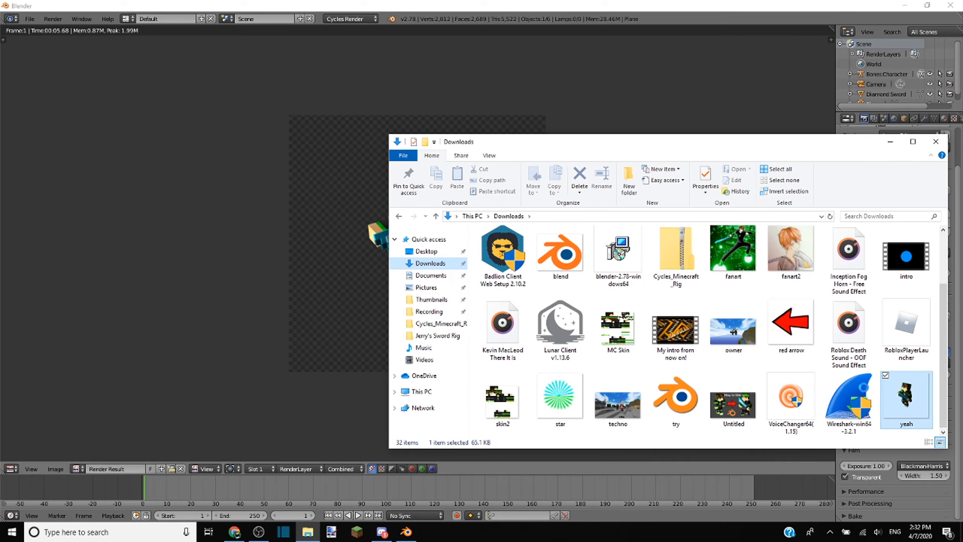